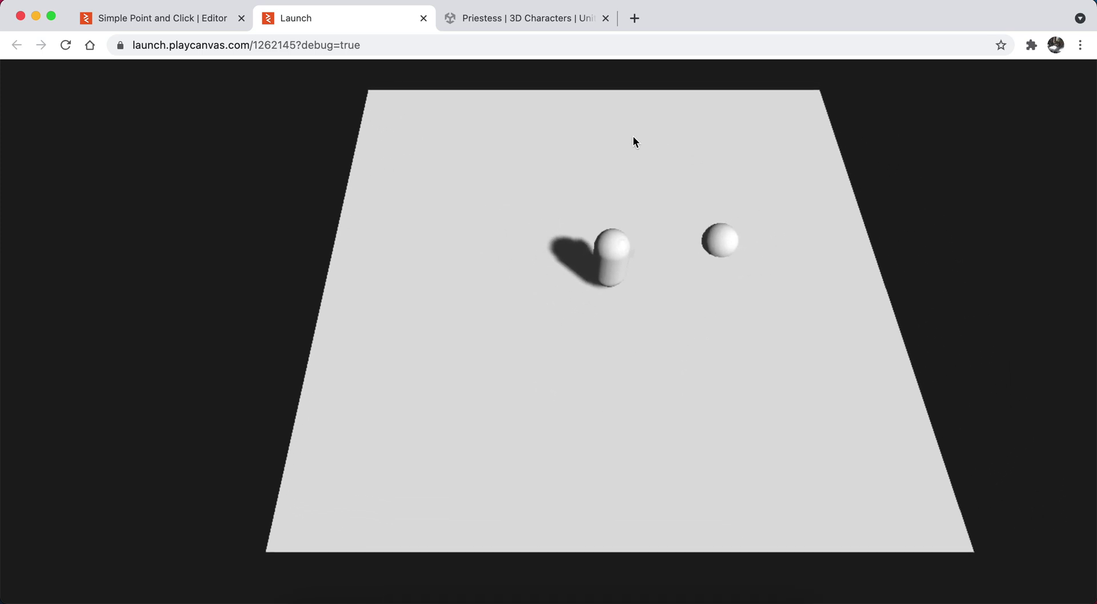
Step: Send the capsule player to several spots on the ground in Launch, then switch to the Priestess store page
left_click(390, 185)
left_click(400, 343)
left_click(491, 437)
left_click(675, 251)
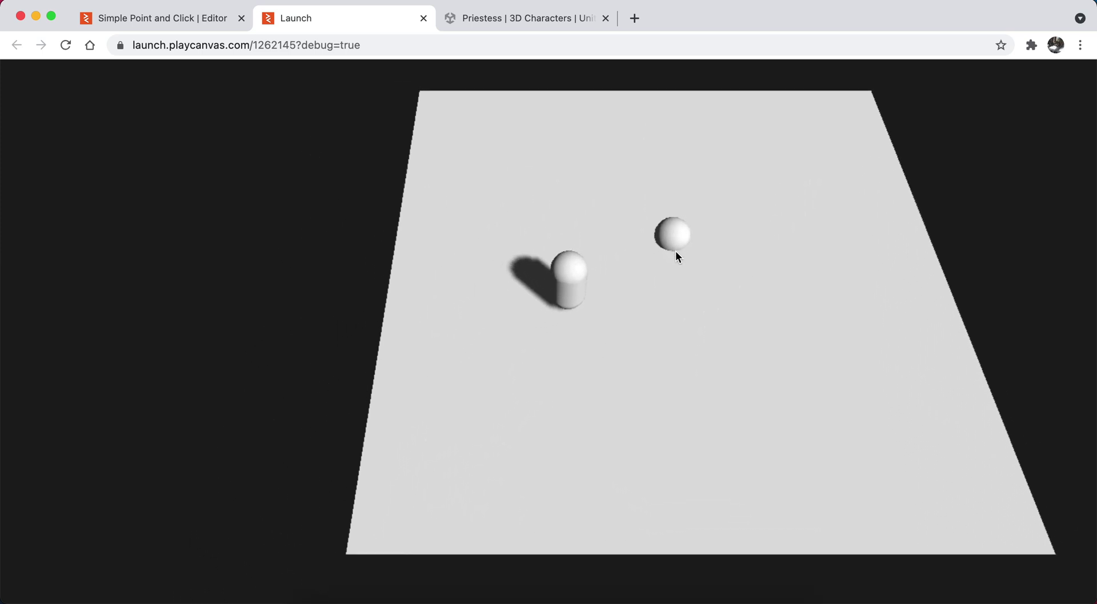
left_click(764, 301)
left_click(678, 411)
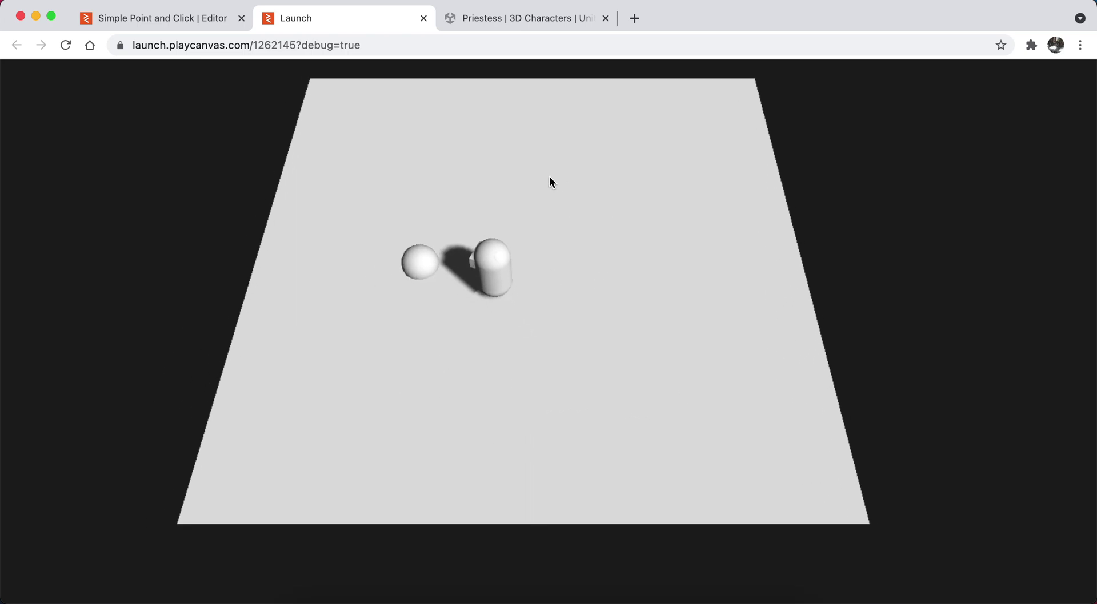
left_click(516, 19)
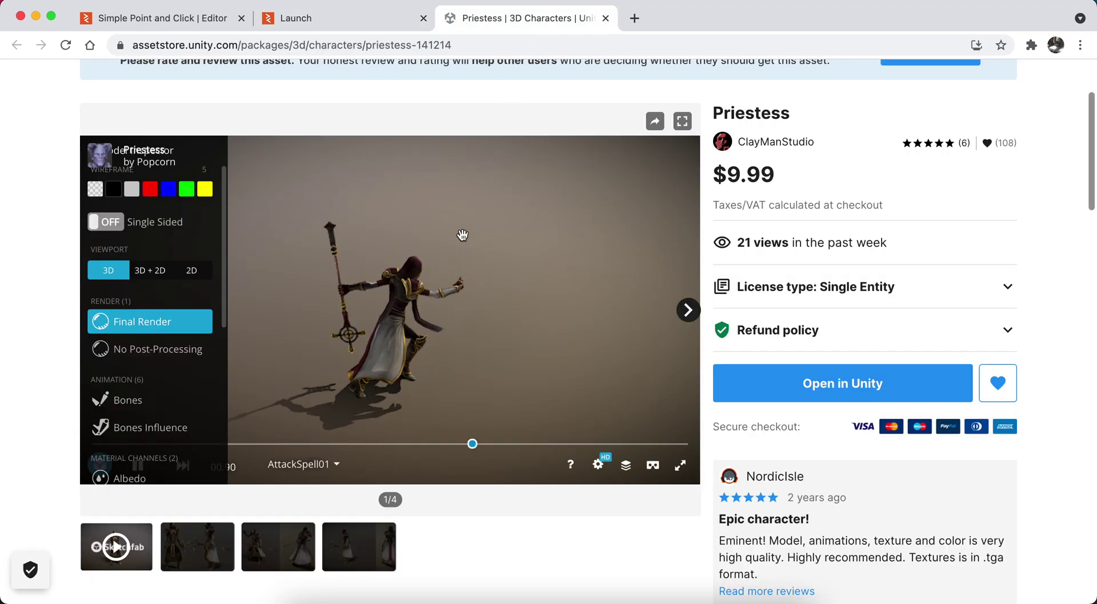
Step: Orbit the Priestess preview and open the asset in Unity's package manager
scroll(350, 336, "up", 5)
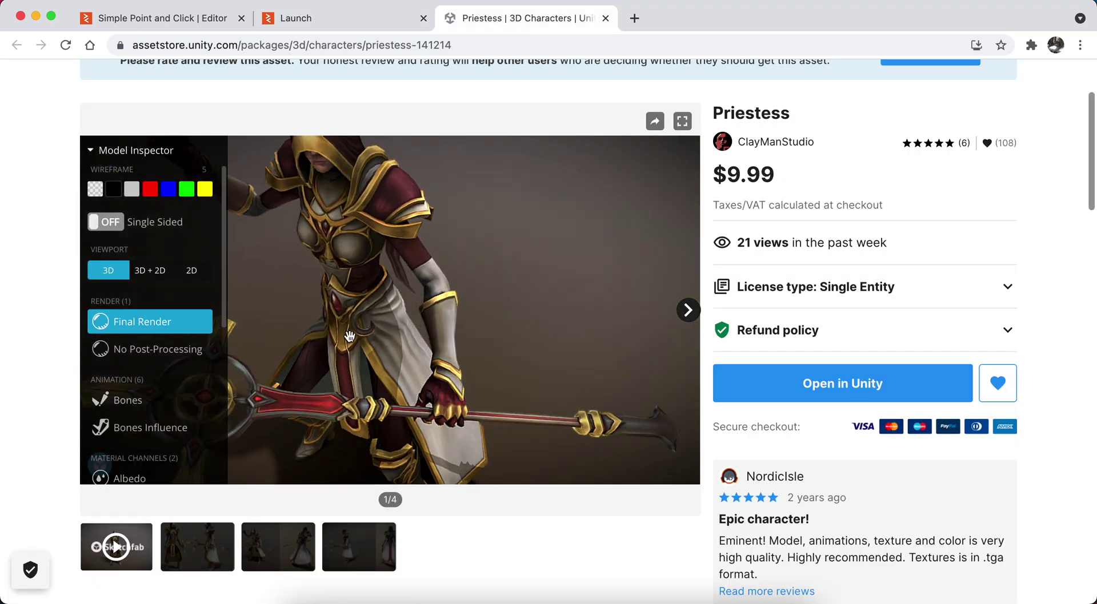
scroll(349, 336, "down", 5)
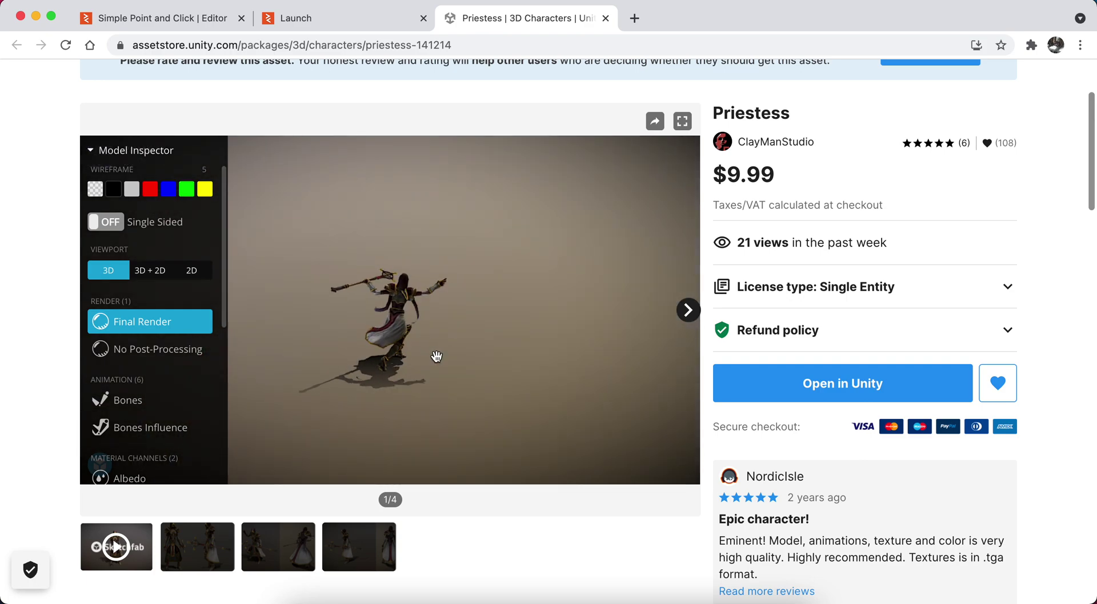
left_click_drag(436, 356, 440, 326)
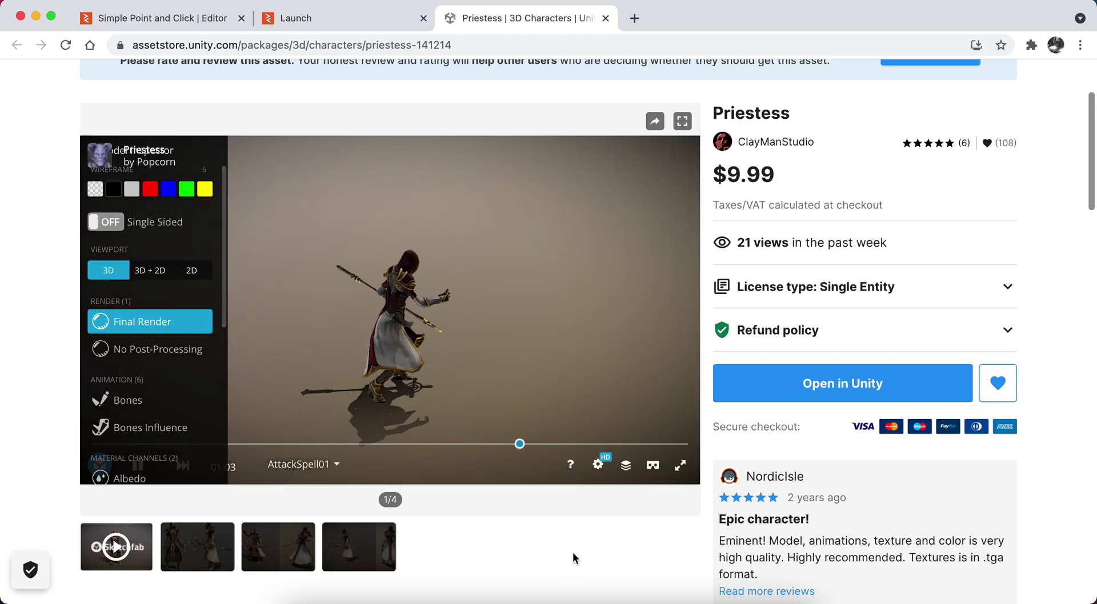
left_click(772, 412)
left_click(621, 594)
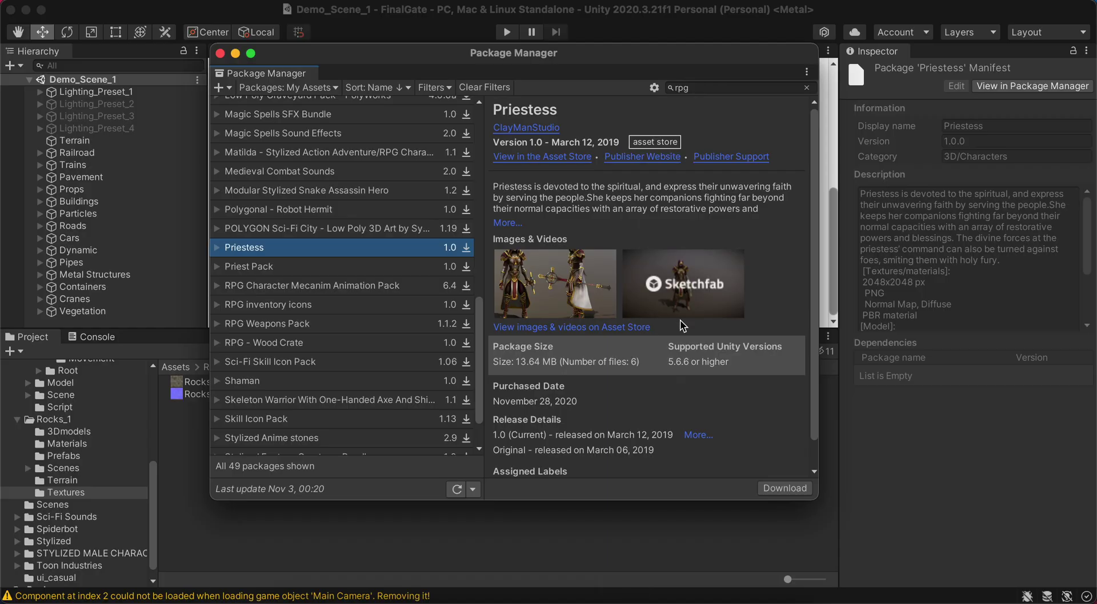
Step: Return to the Priestess page and open the Unity Asset Store home page in a new tab
left_click(355, 597)
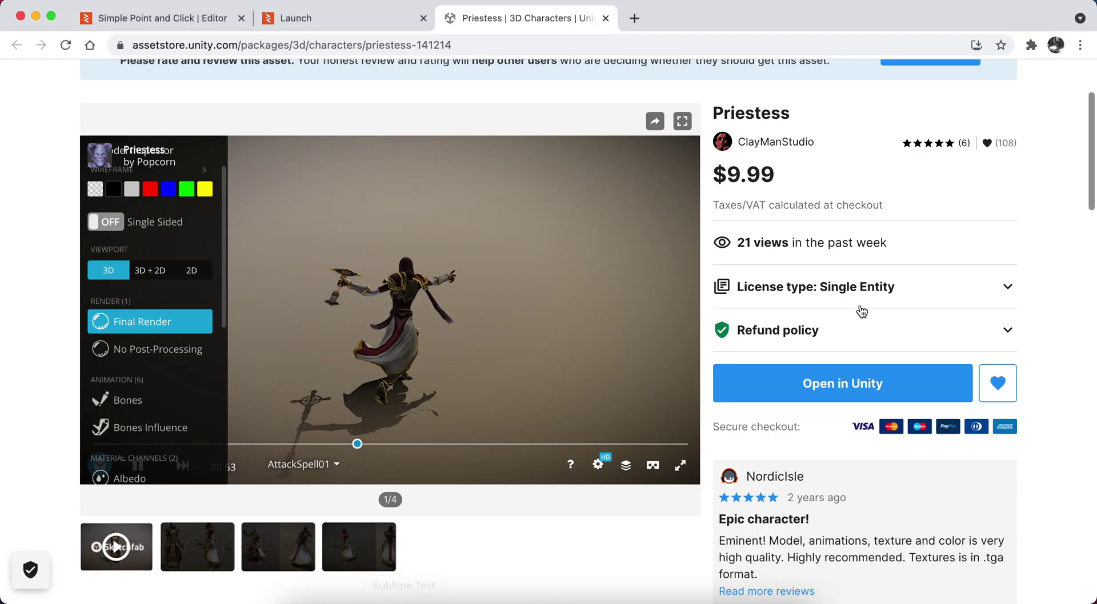
scroll(754, 249, "up", 5)
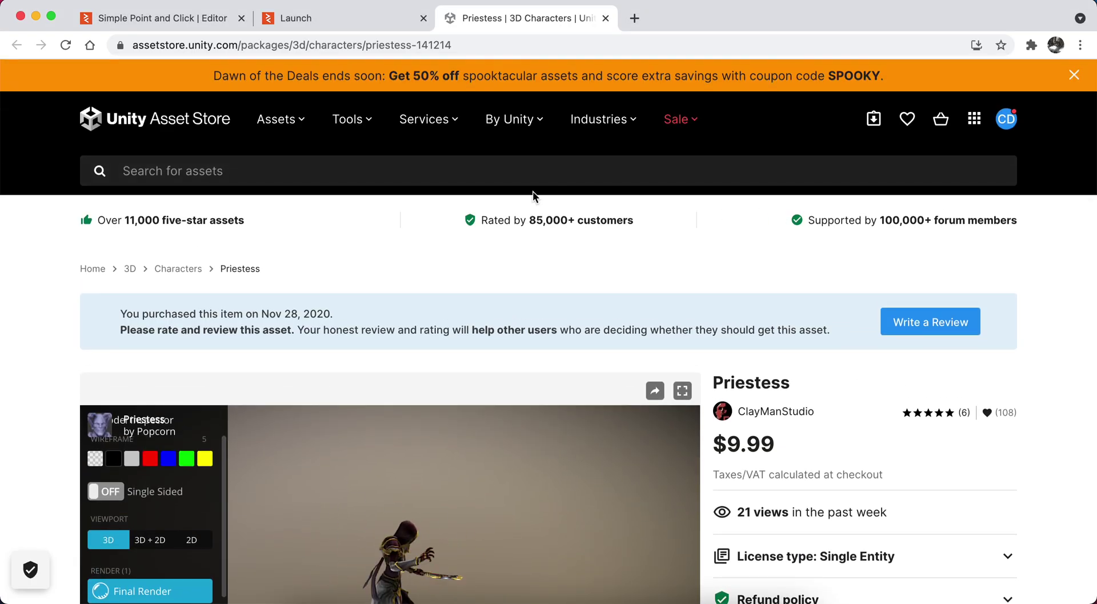
left_click(191, 122)
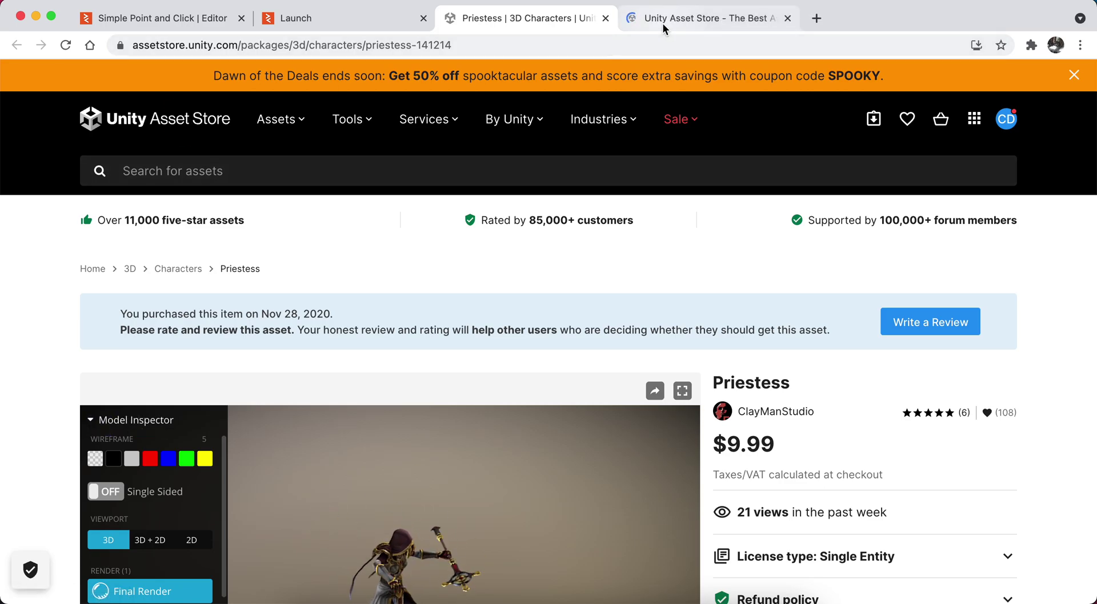
left_click(663, 23)
Step: Search the Asset Store for 'character rpg'
left_click(537, 163)
type("char")
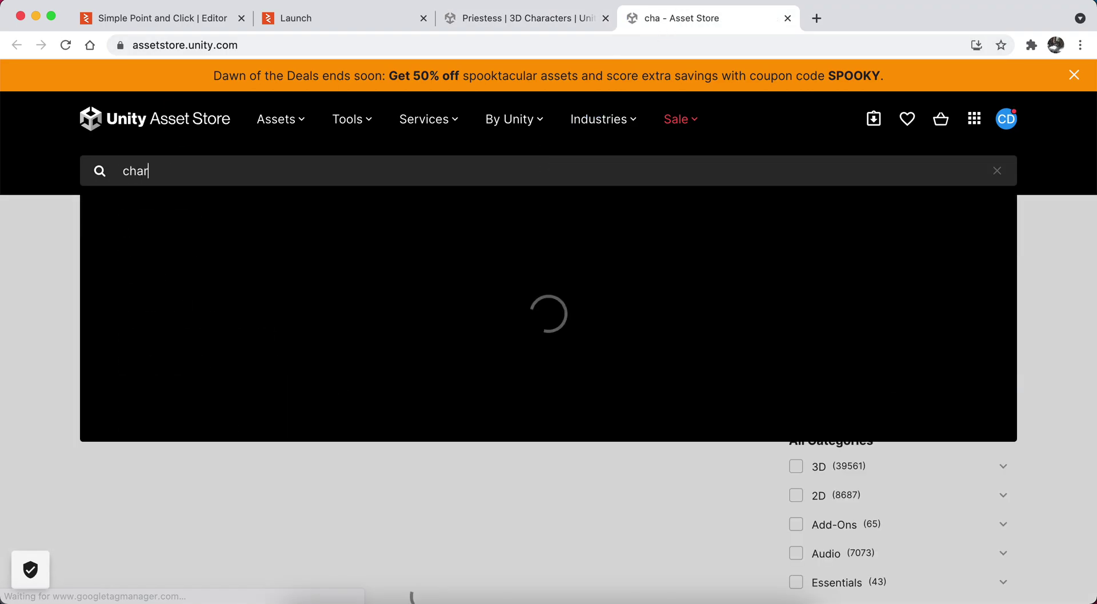
type("acter rpg")
key("Return")
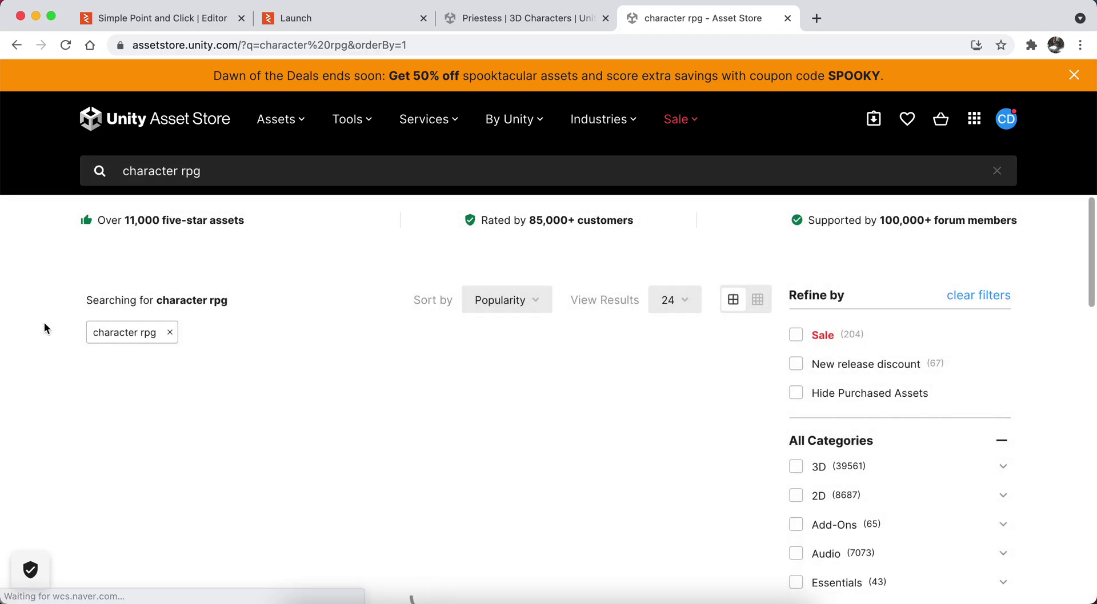
scroll(815, 229, "down", 3)
Step: Narrow the results to 3D assets with a $0 maximum price and Free Assets, and browse them
left_click(816, 227)
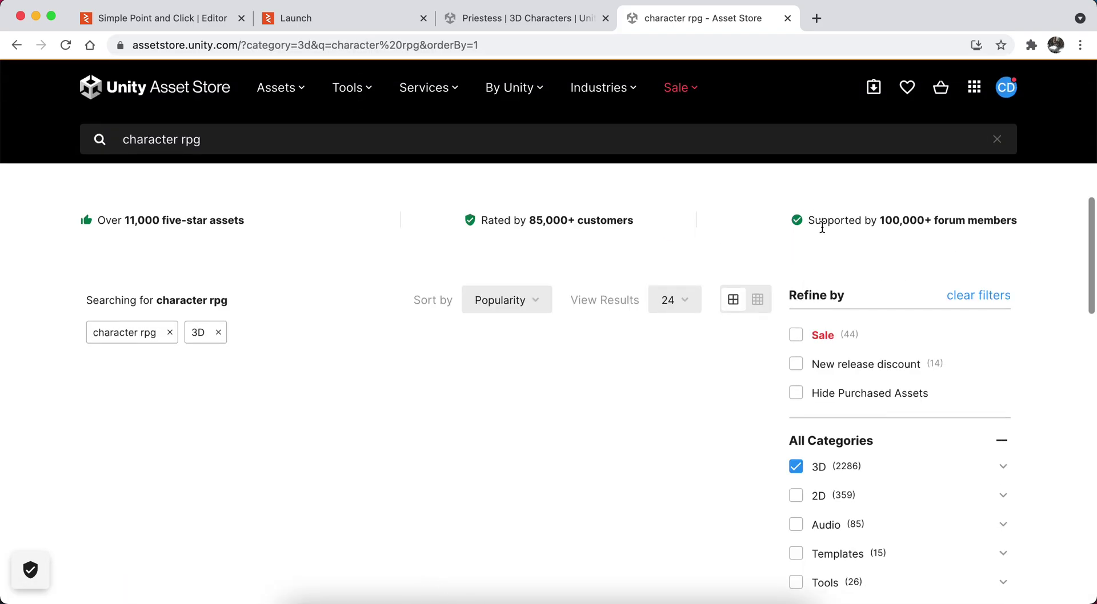
scroll(914, 374, "down", 7)
left_click(853, 232)
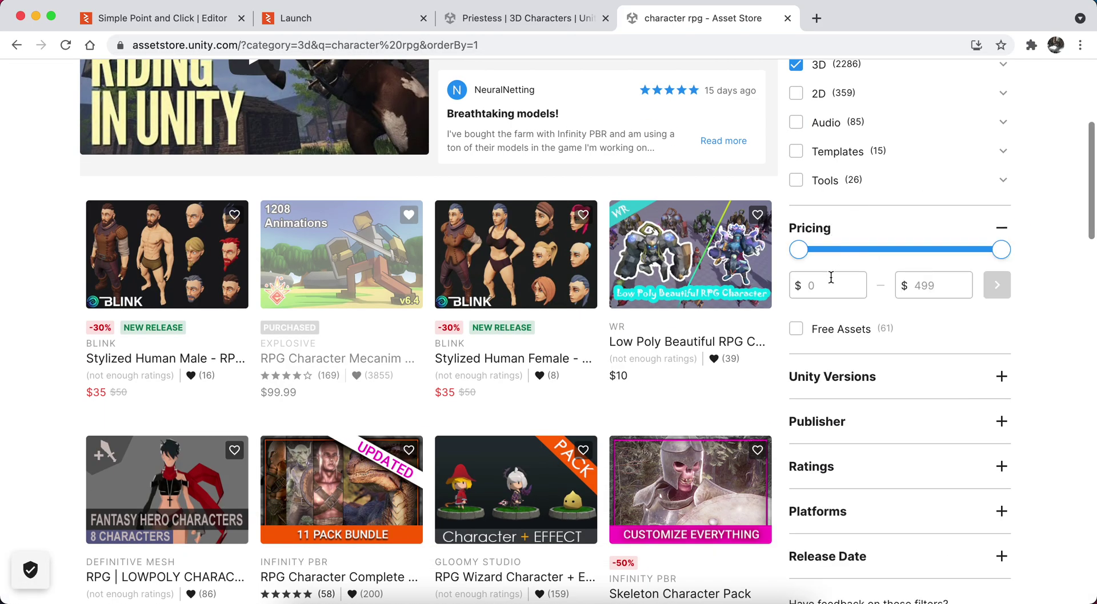
left_click_drag(1001, 249, 765, 254)
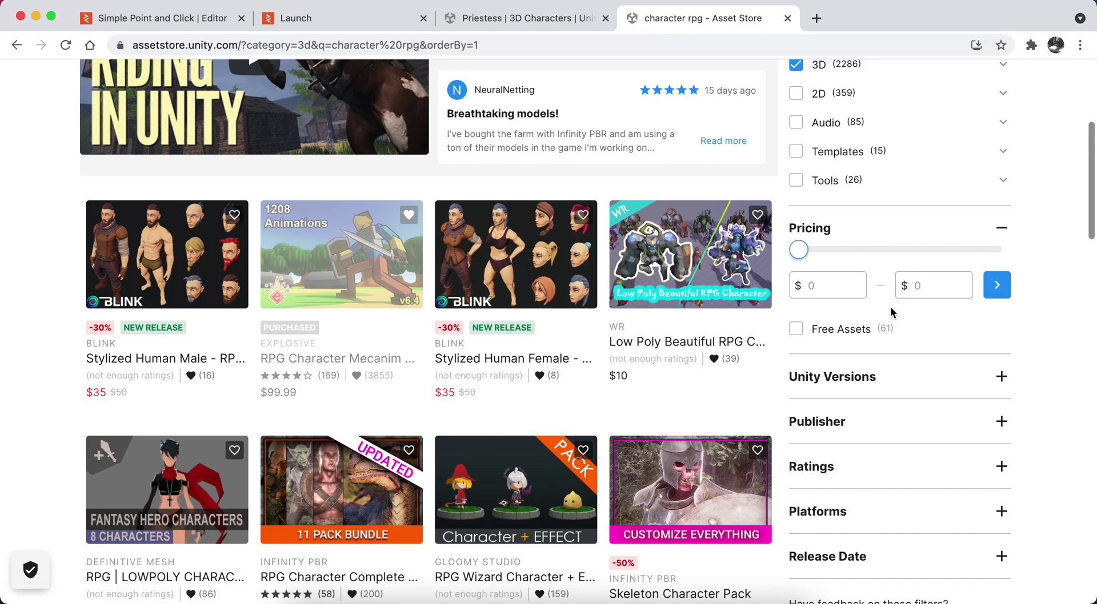
left_click(822, 332)
scroll(1038, 399, "down", 5)
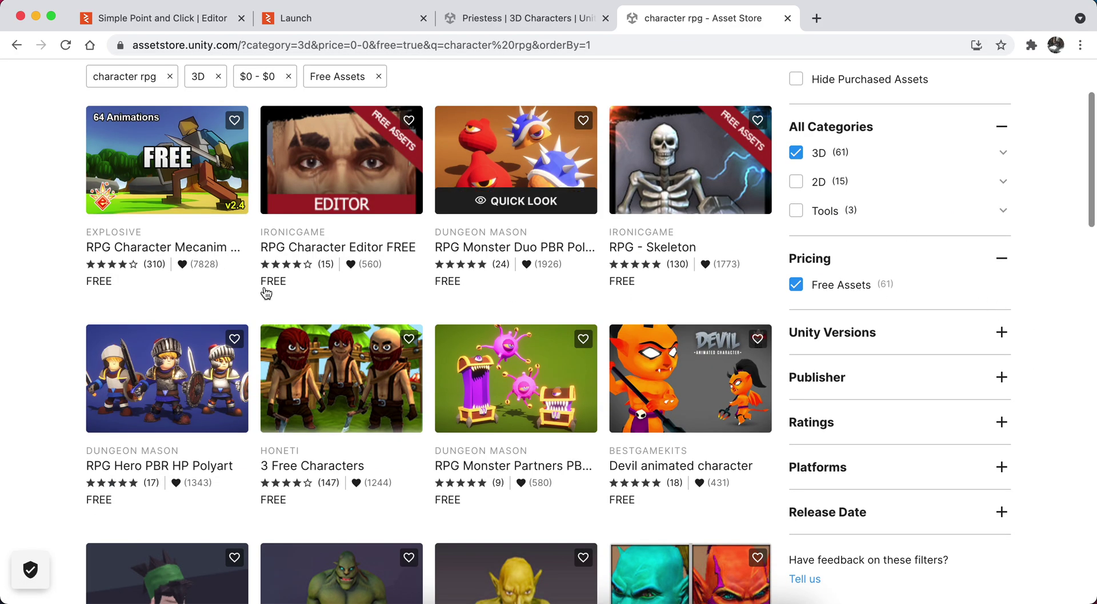
scroll(33, 217, "down", 5)
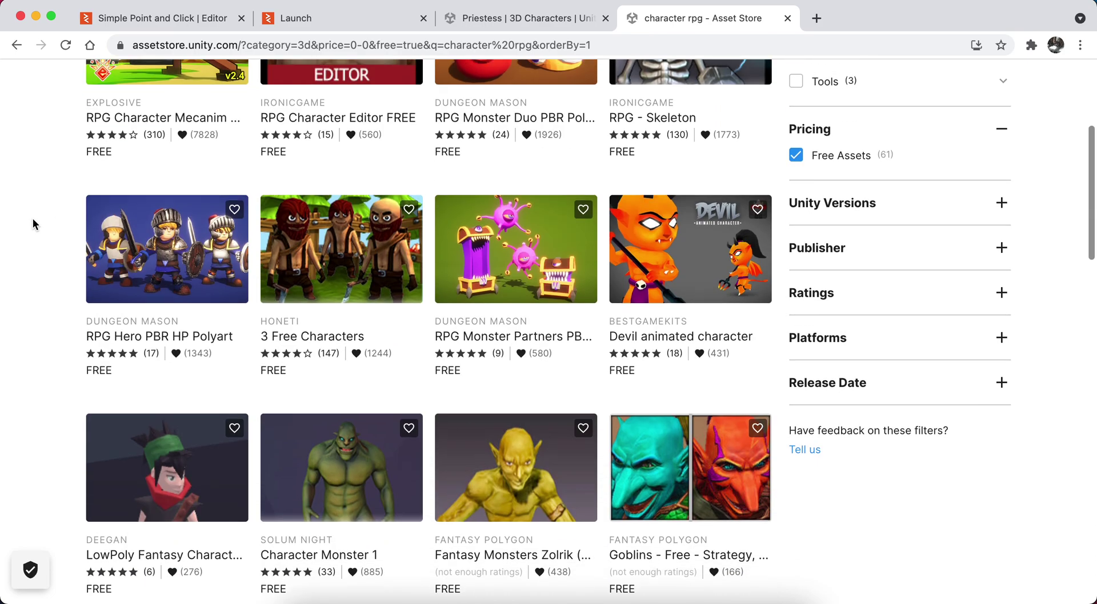
scroll(32, 217, "down", 10)
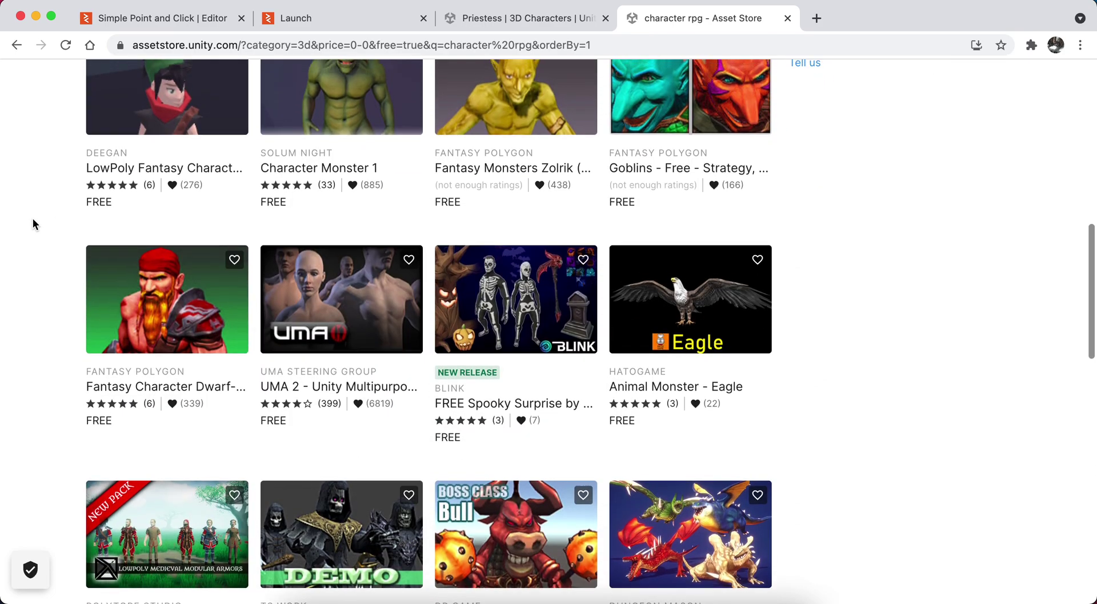
scroll(33, 217, "up", 5)
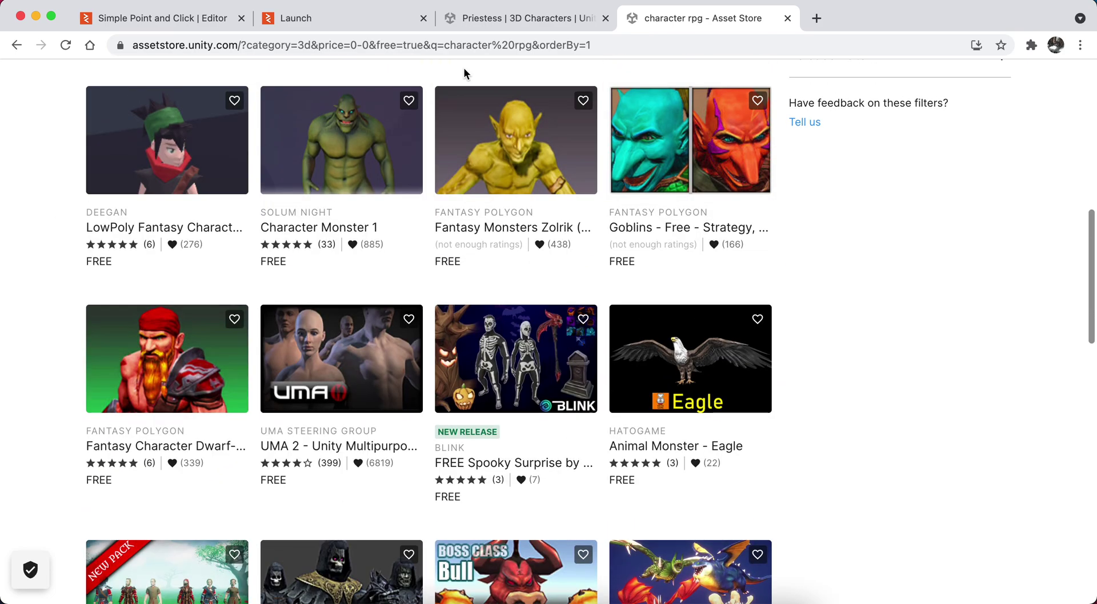
Step: Go back to the Priestess product page, then switch to the Unity editor
left_click(501, 21)
scroll(877, 260, "down", 8)
scroll(877, 263, "up", 4)
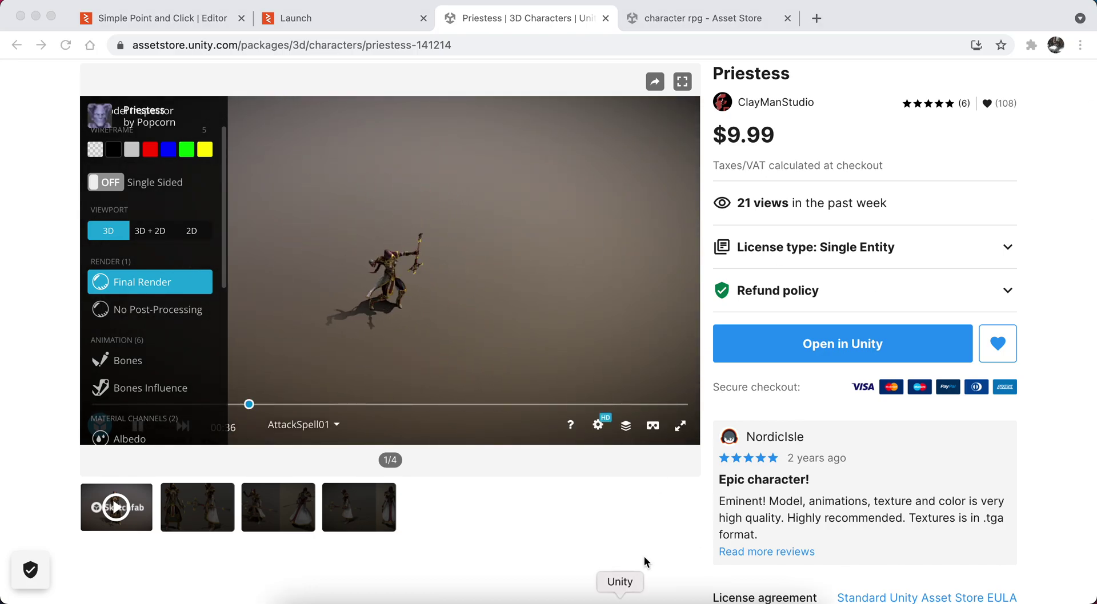
left_click(621, 597)
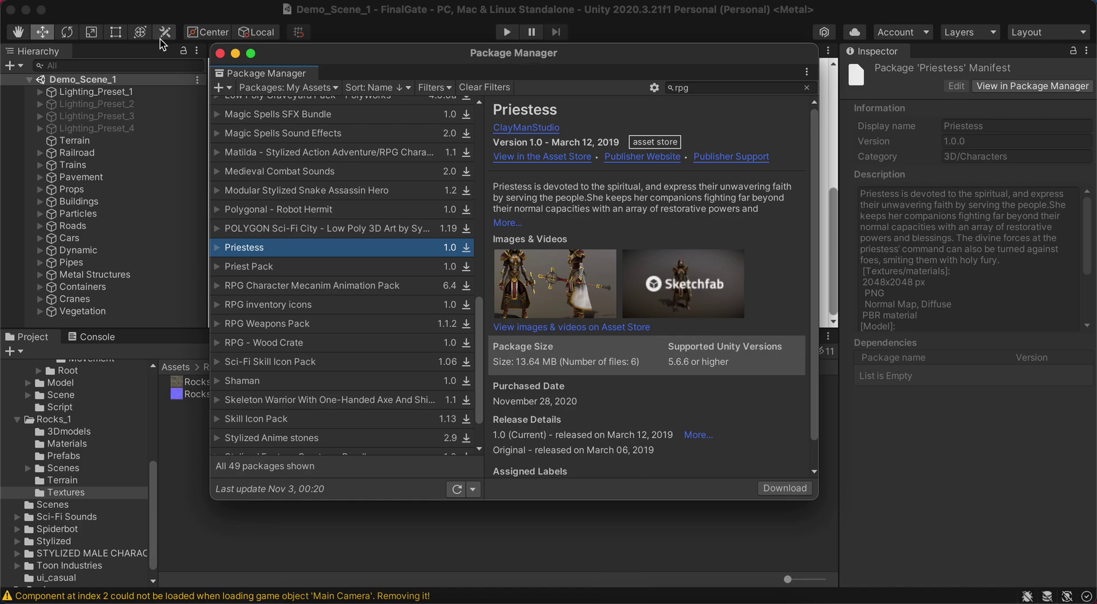
Step: Move the Package Manager window to the top-left, download Priestess, and bring the main editor forward
mouse_move(311, 57)
left_mouse_down()
mouse_move(643, 113)
mouse_move(311, 93)
mouse_move(492, 86)
mouse_move(333, 92)
mouse_move(323, 70)
left_mouse_up()
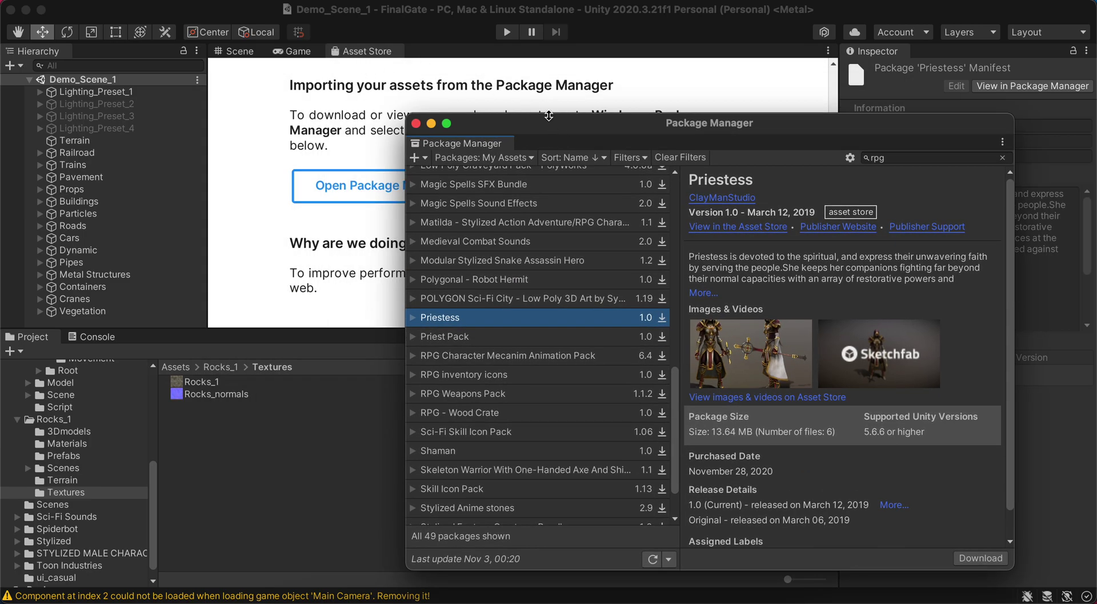
left_click_drag(548, 116, 307, 32)
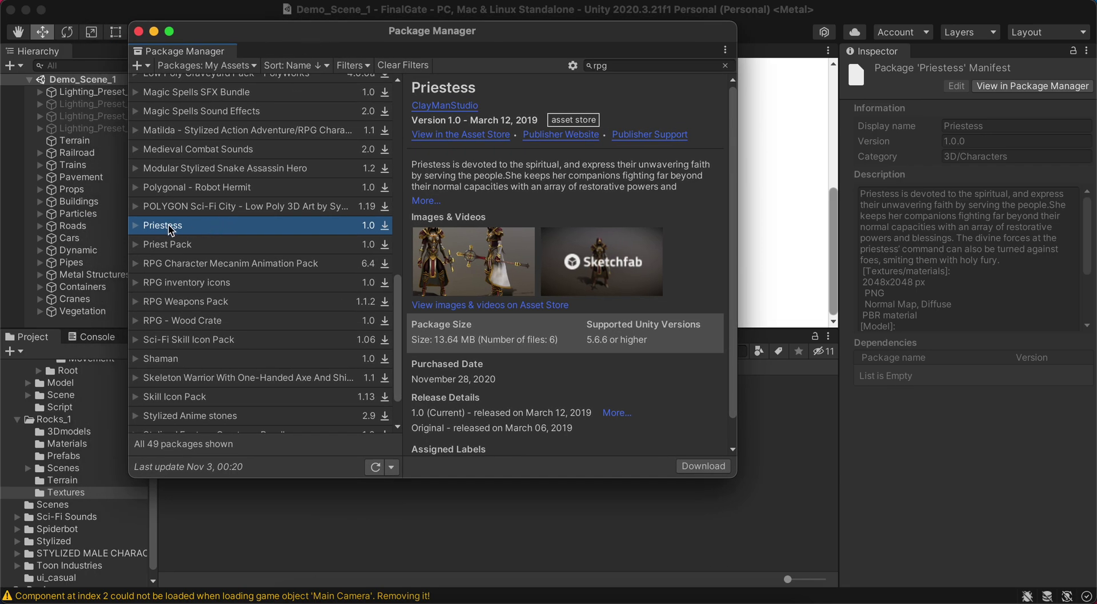
left_click(701, 466)
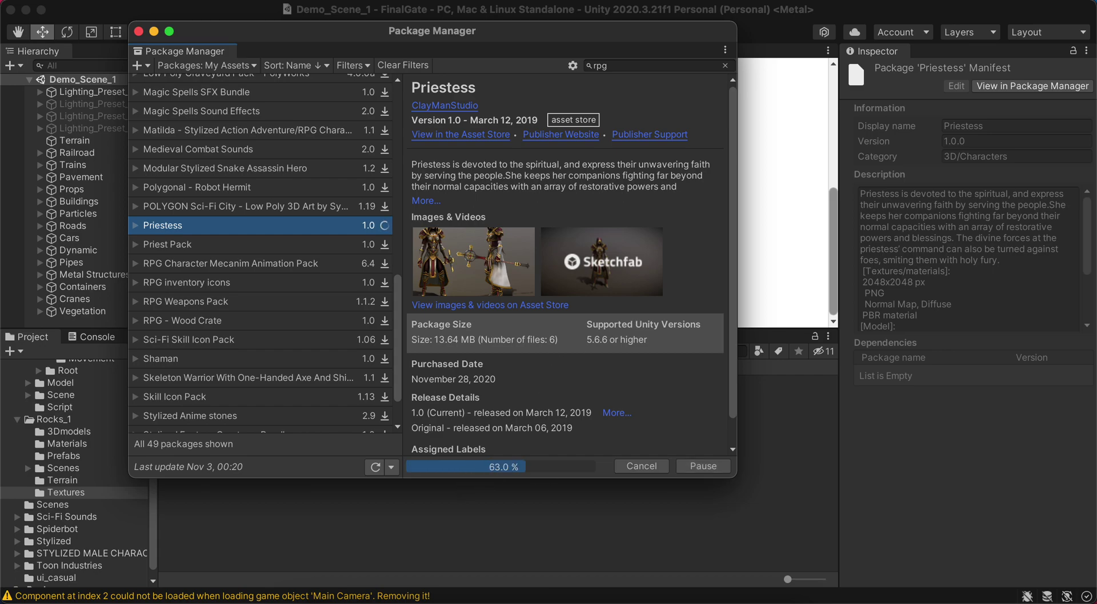
left_click(498, 552)
Step: Collapse the Protector_Animset and Rocks_1 folders in the Project window
scroll(30, 421, "up", 5)
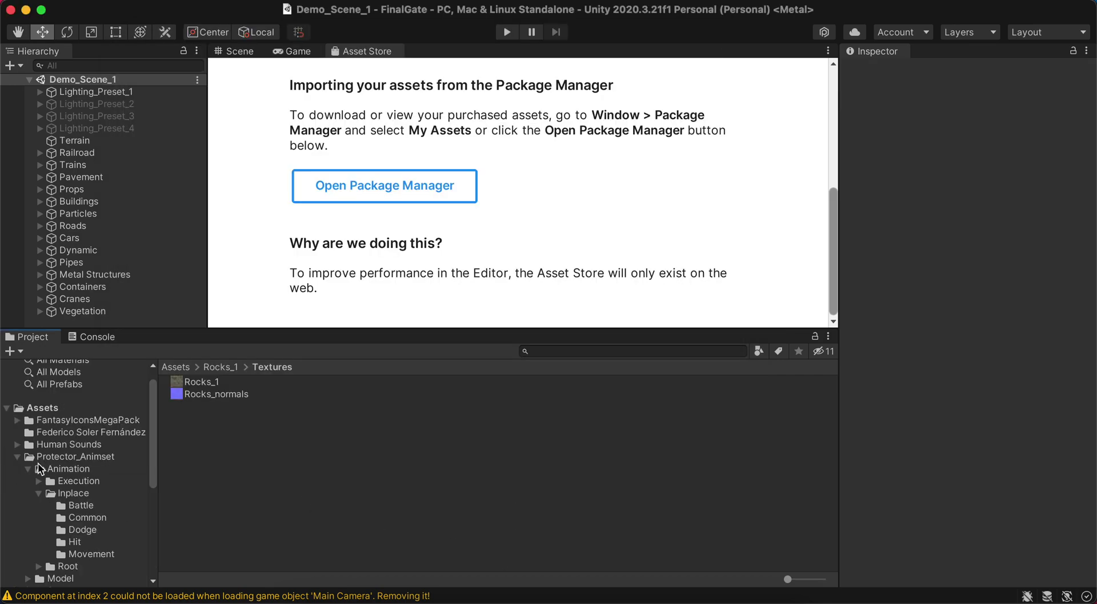
left_click(18, 476)
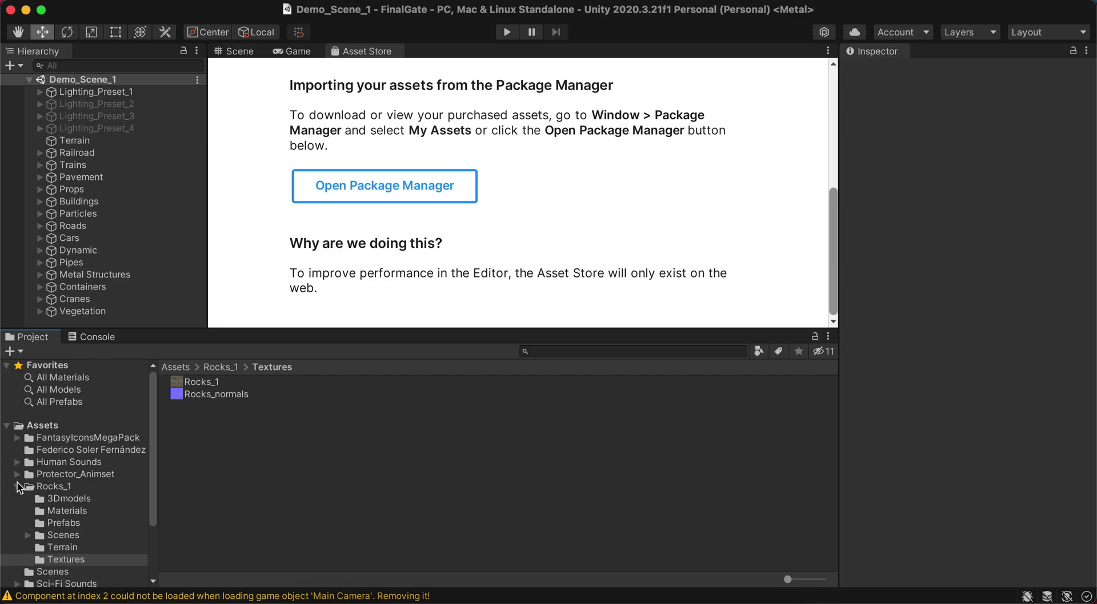
left_click(18, 487)
scroll(78, 453, "down", 1)
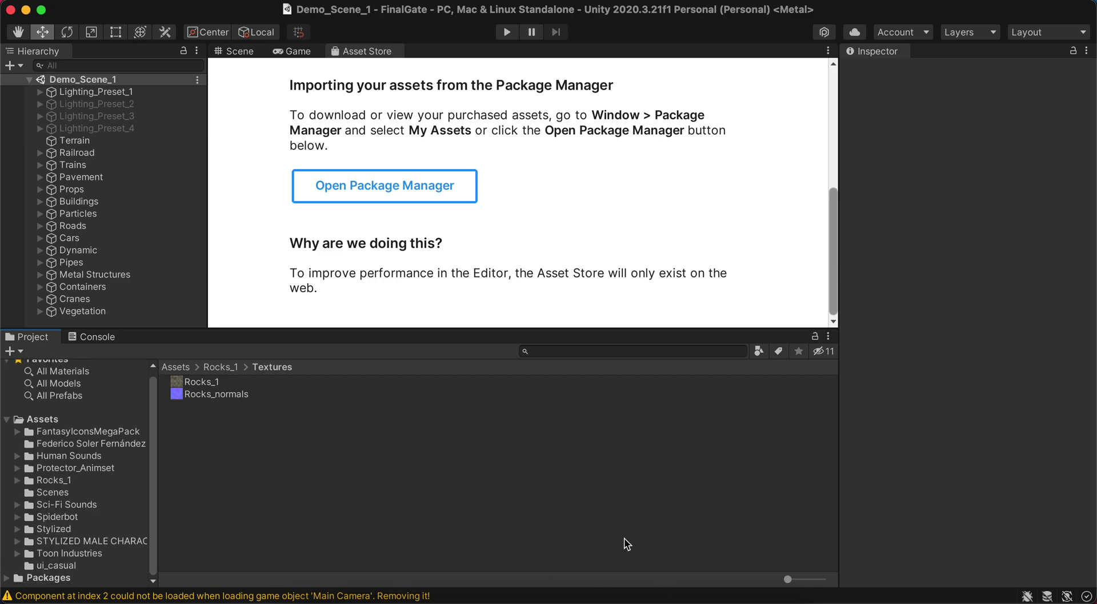
Step: Import all Priestess package files via the Package Manager and return to the editor
left_click(391, 199)
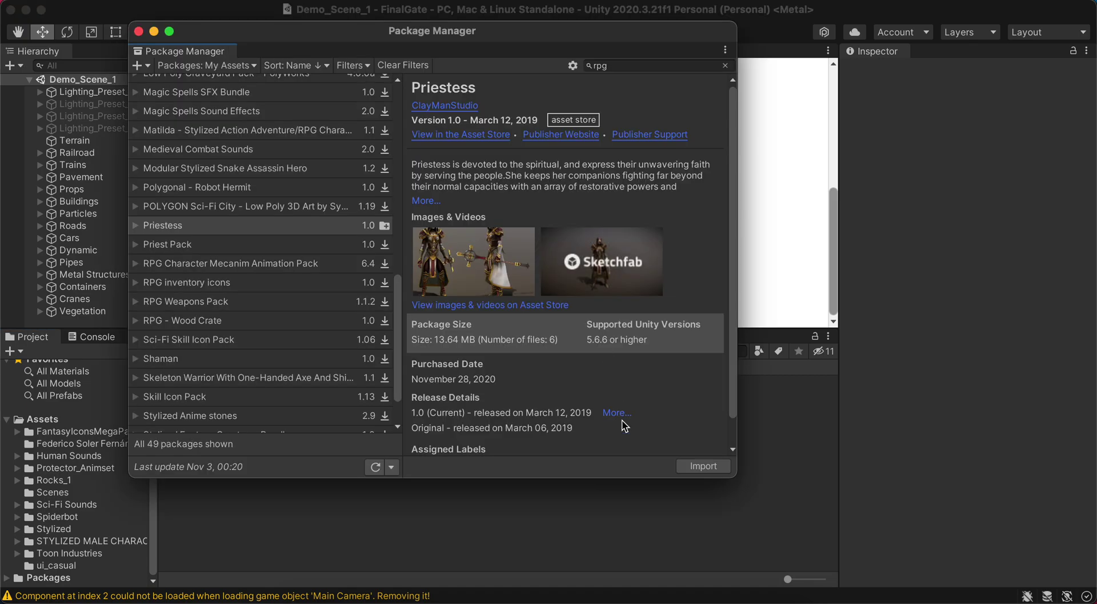
left_click(692, 467)
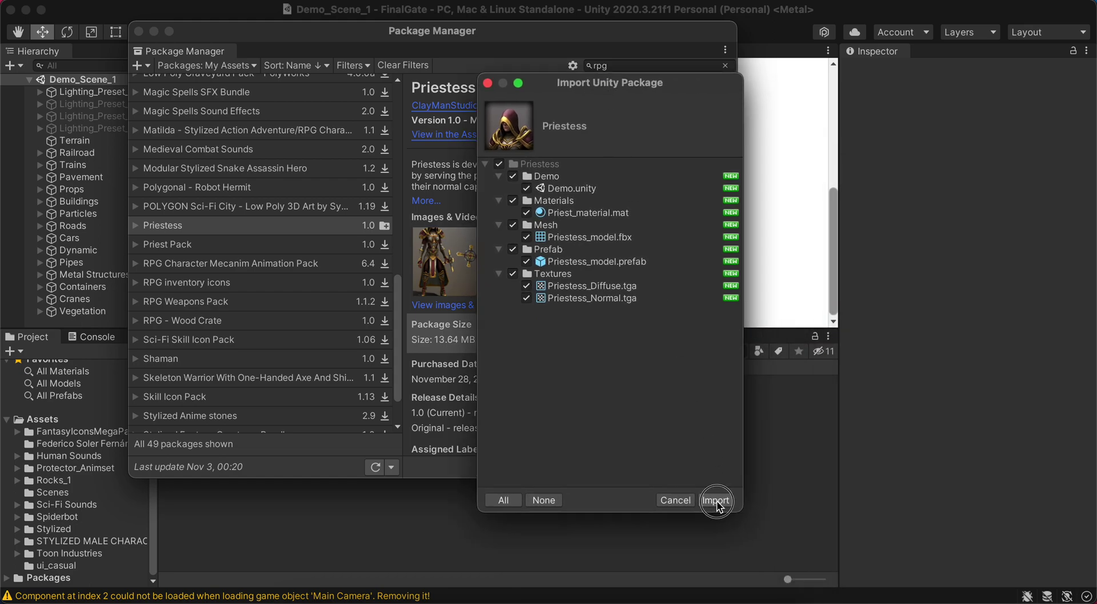
left_click(715, 500)
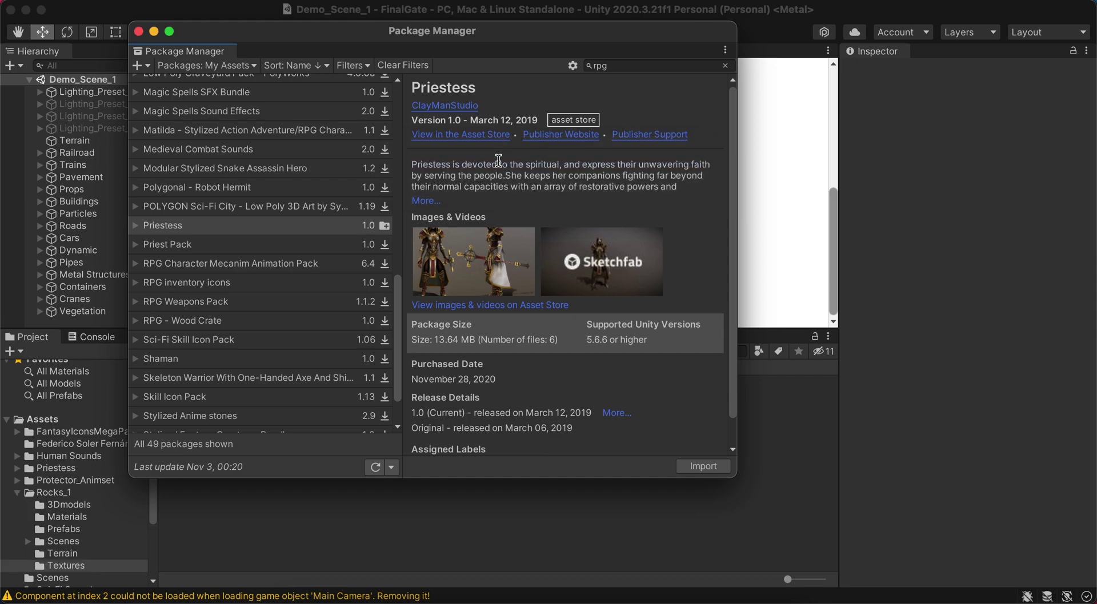
left_click(321, 513)
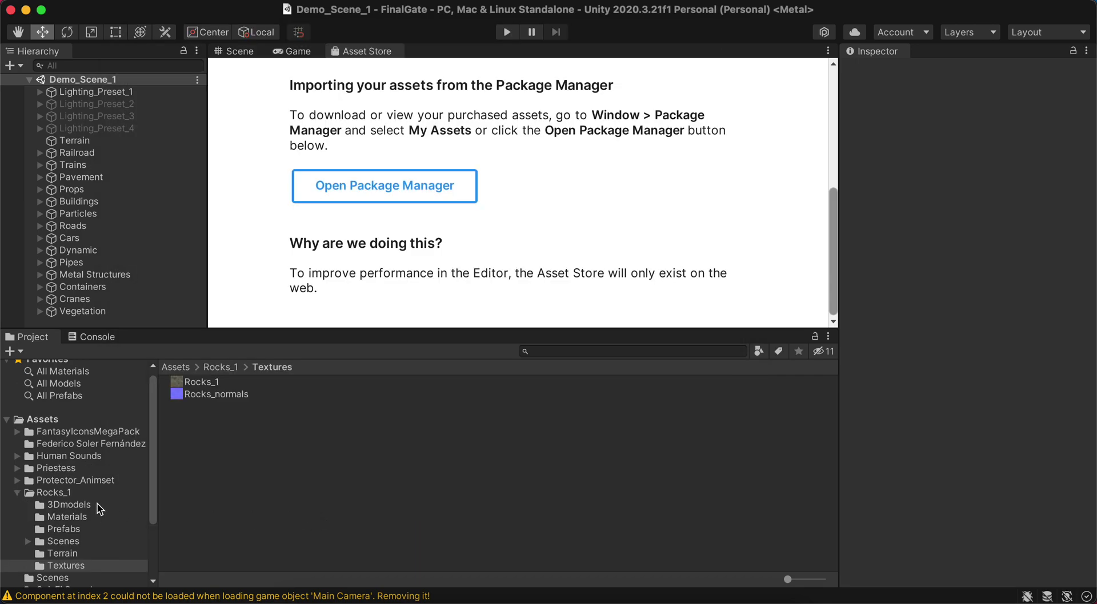
Step: Open Assets > Priestess > Mesh and preview Priestess_model from the front
left_click(61, 468)
double_click(196, 406)
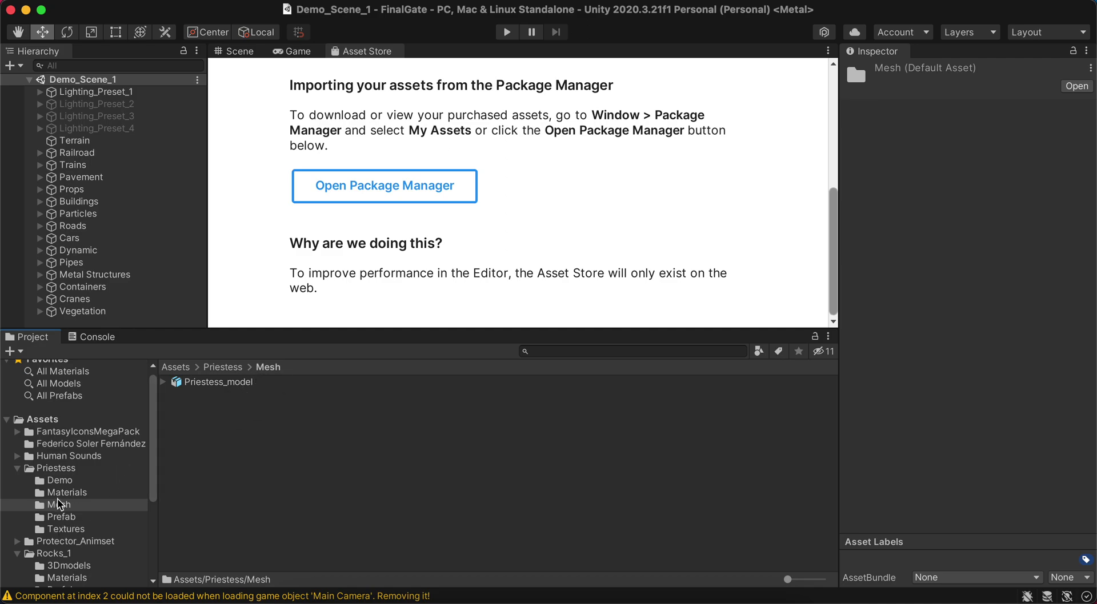
left_click(200, 384)
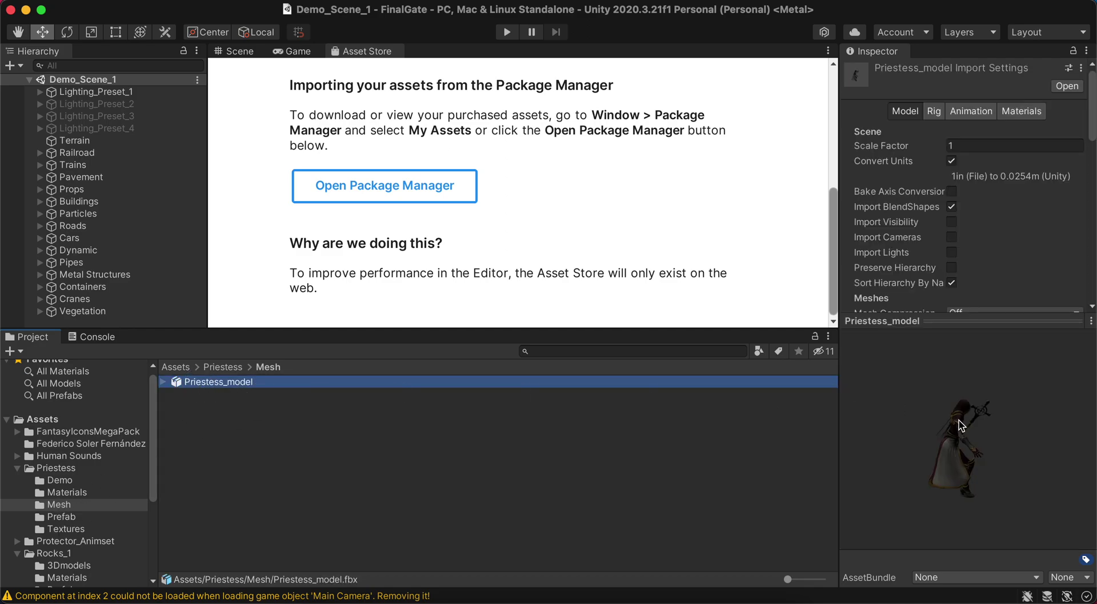
left_click_drag(961, 426, 753, 408)
Step: Browse the Prefab, Materials, Textures and Demo folders, ending back on Mesh
left_click(96, 517)
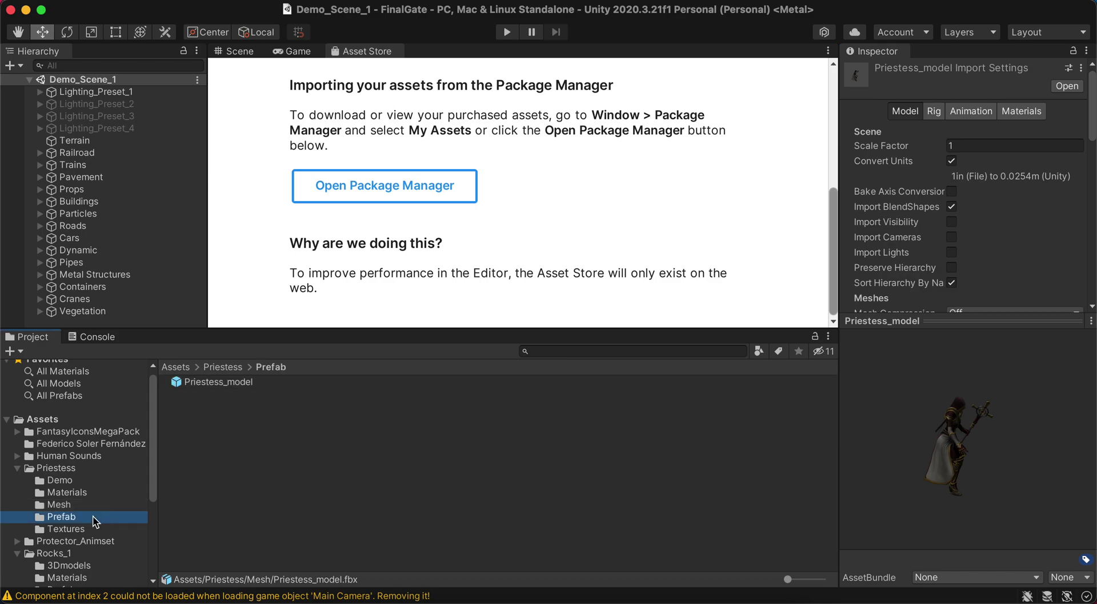
left_click(80, 493)
left_click(85, 528)
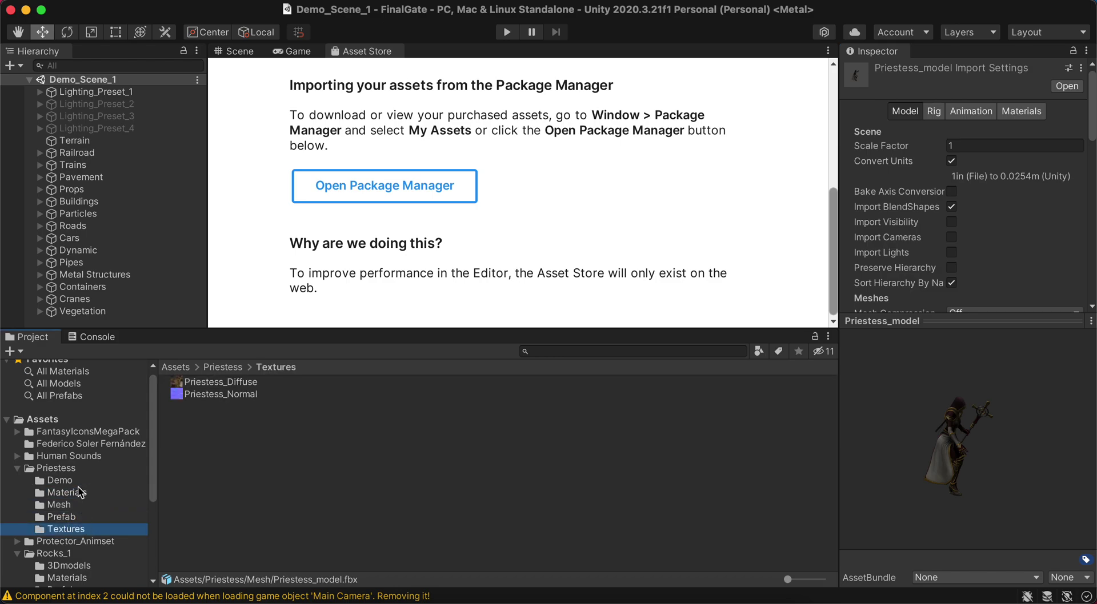
left_click(81, 483)
left_click(78, 495)
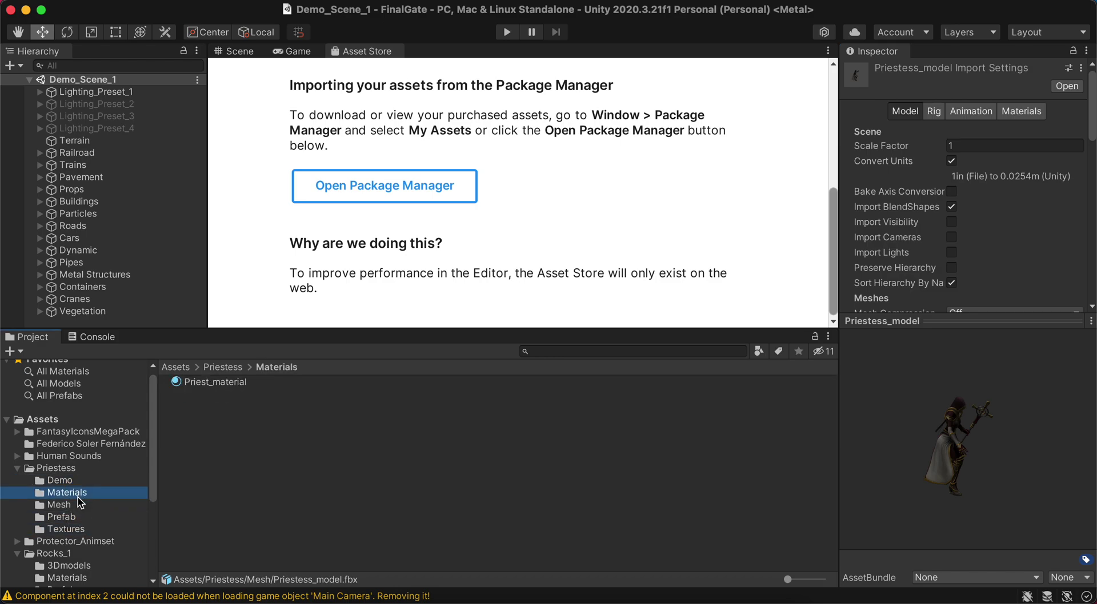
left_click(79, 506)
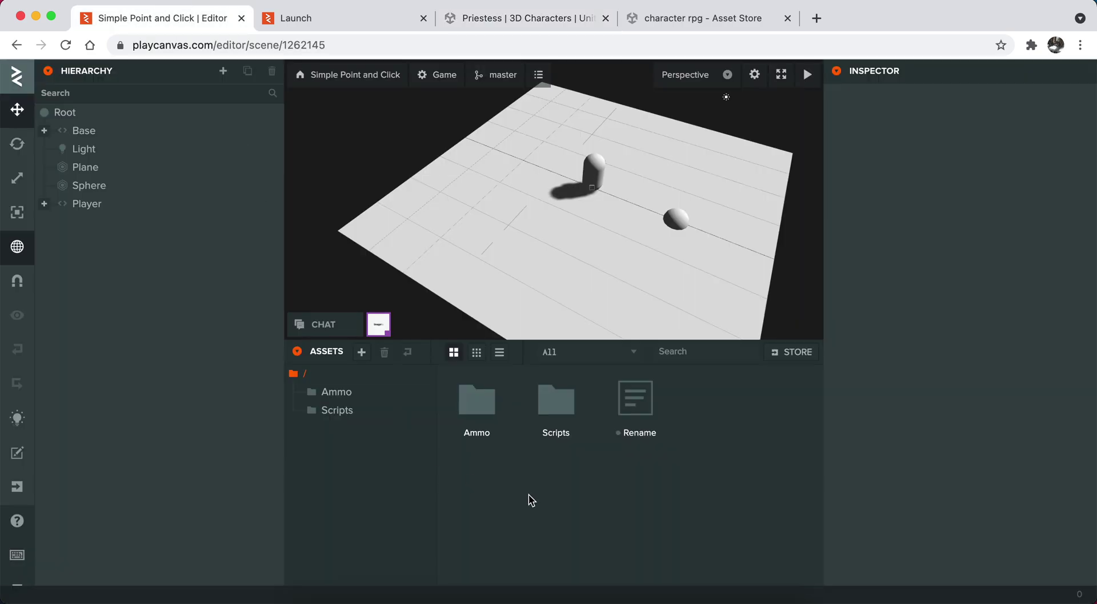
Step: Create a new asset folder named 'Models' in the PlayCanvas Assets panel and open it
right_click(562, 494)
left_click(753, 363)
type("Models")
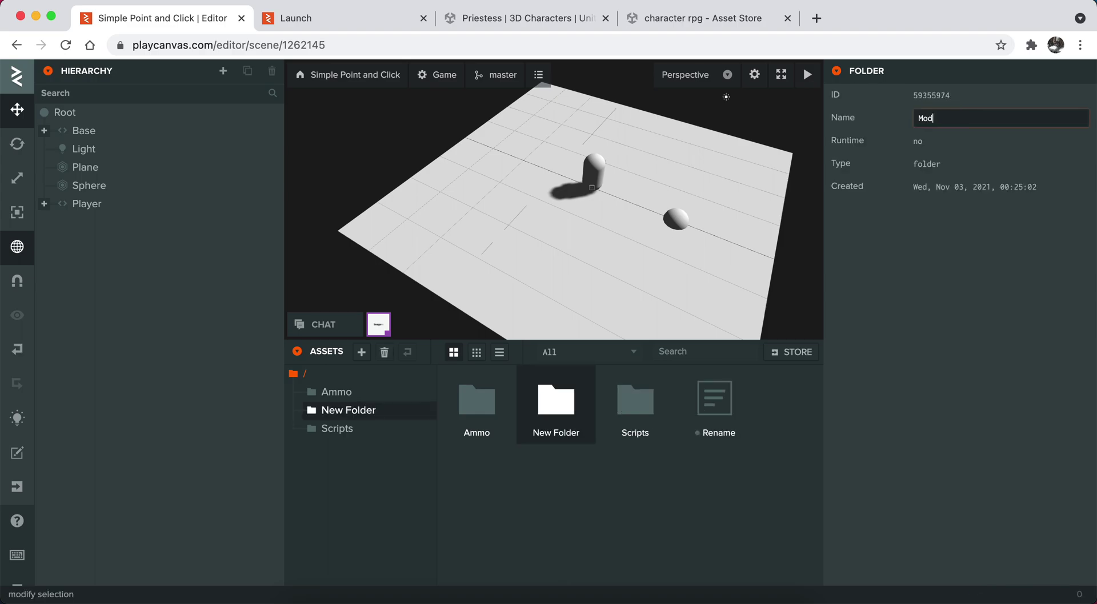
key("Return")
double_click(574, 405)
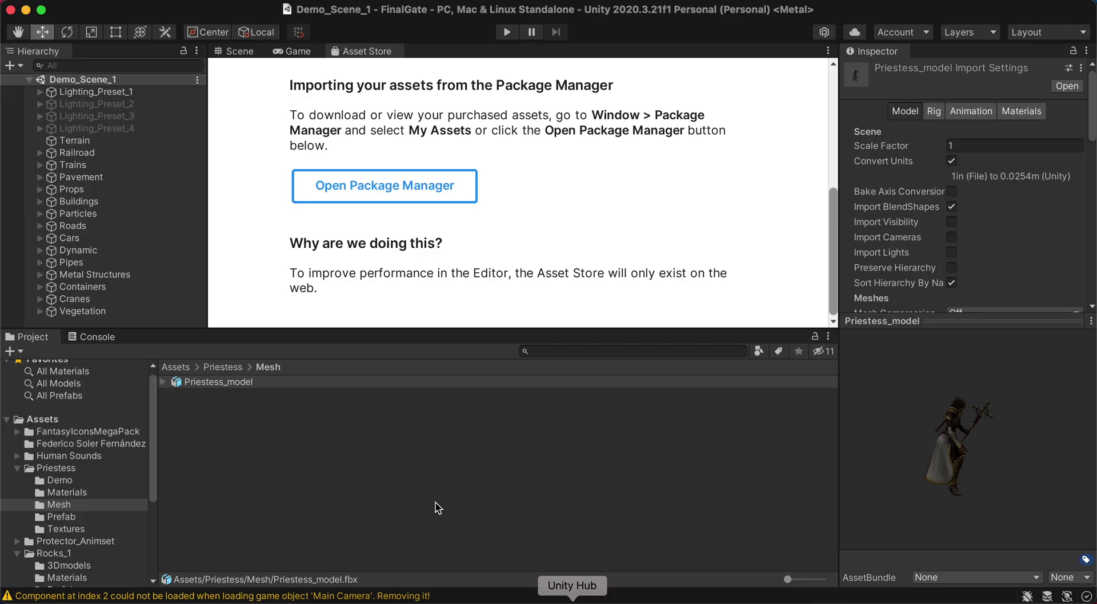
Step: Reveal Priestess_model from Unity's Project window in Finder, then return to the Finder Mesh window
key("super+Tab")
right_click(240, 383)
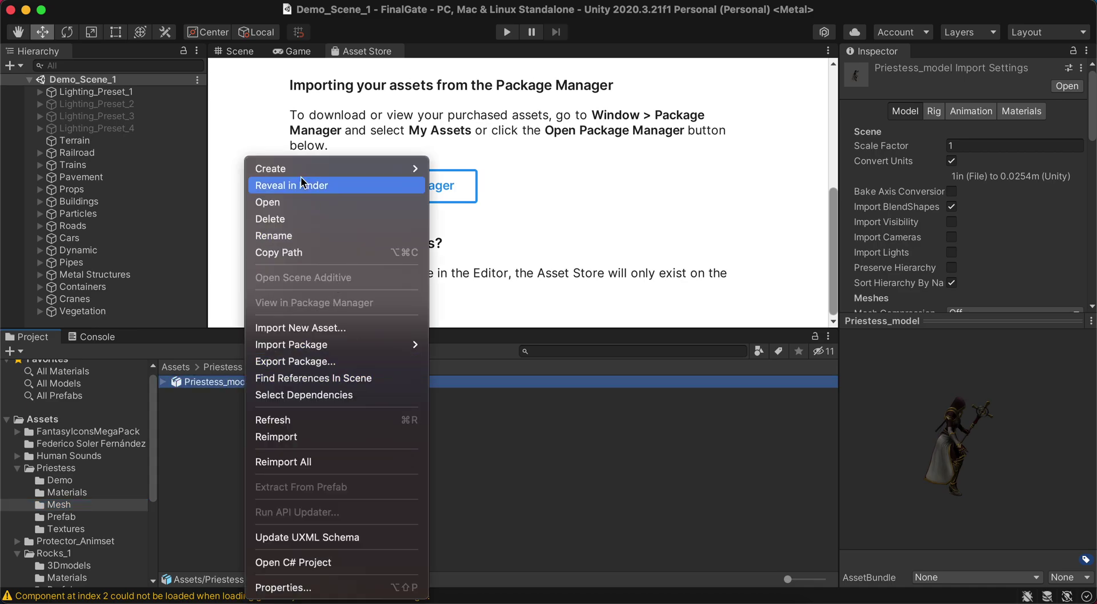
left_click(313, 186)
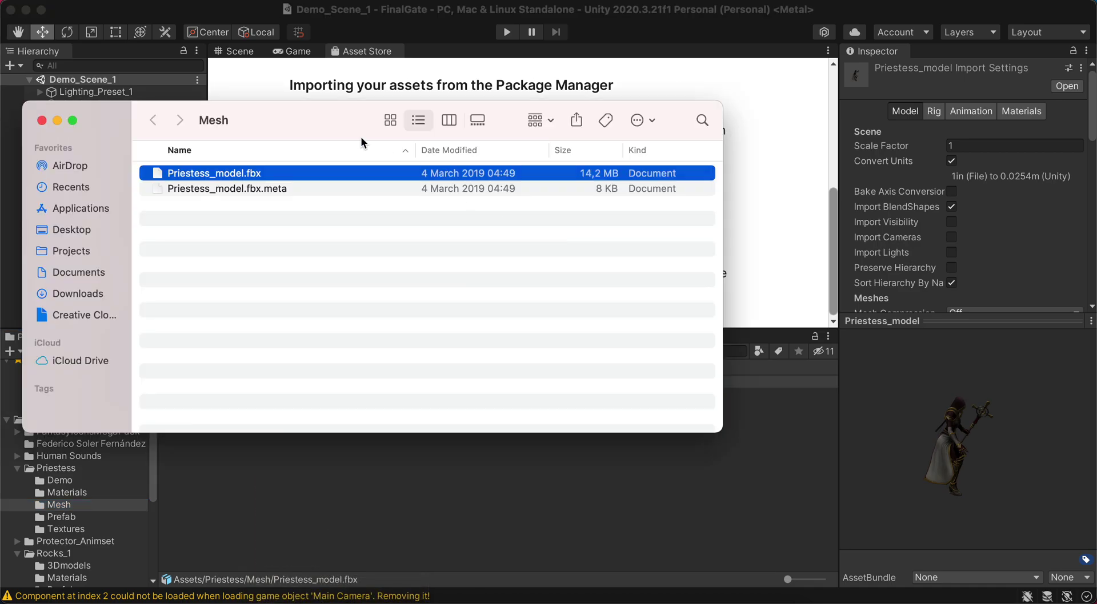
left_click(392, 507)
left_click(262, 383)
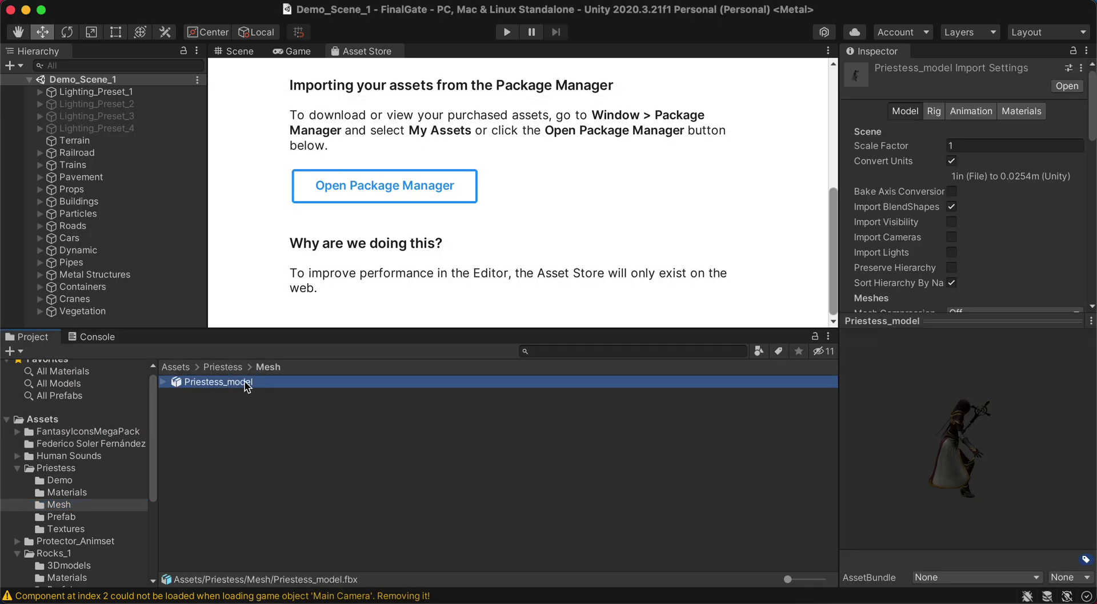
right_click(252, 383)
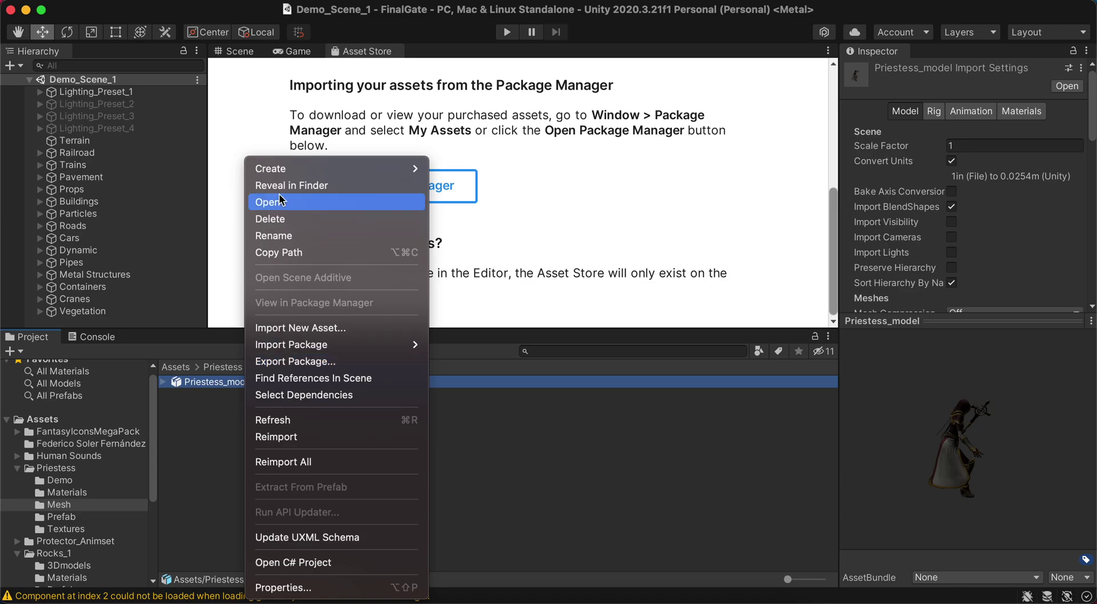
left_click(502, 504)
key("super+Tab")
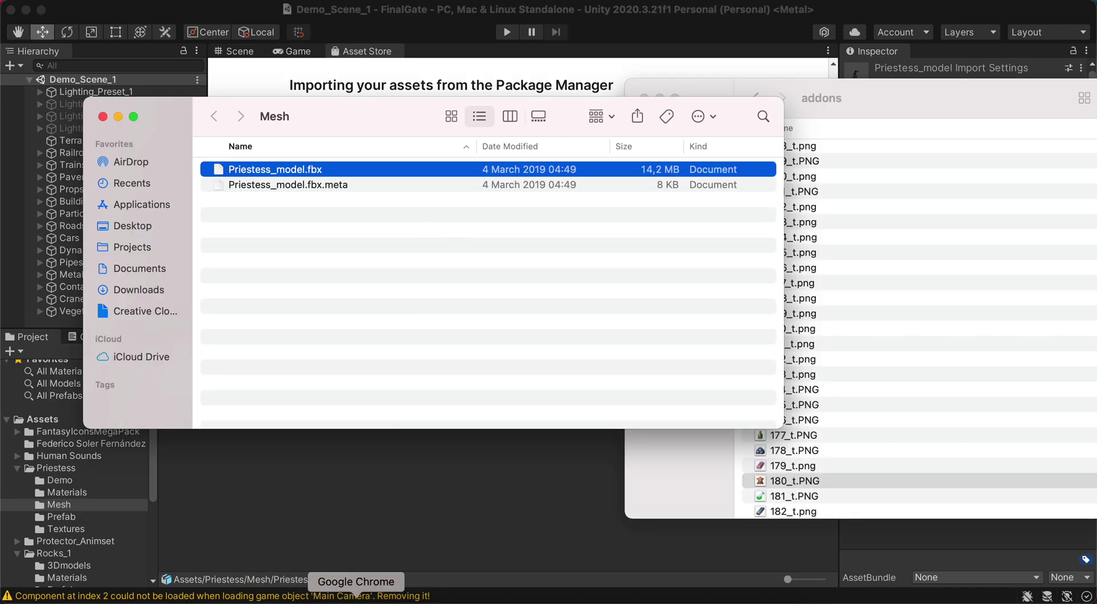
Step: Drag Priestess_model.fbx from Finder into the PlayCanvas Models folder
left_click(355, 597)
left_click(319, 597)
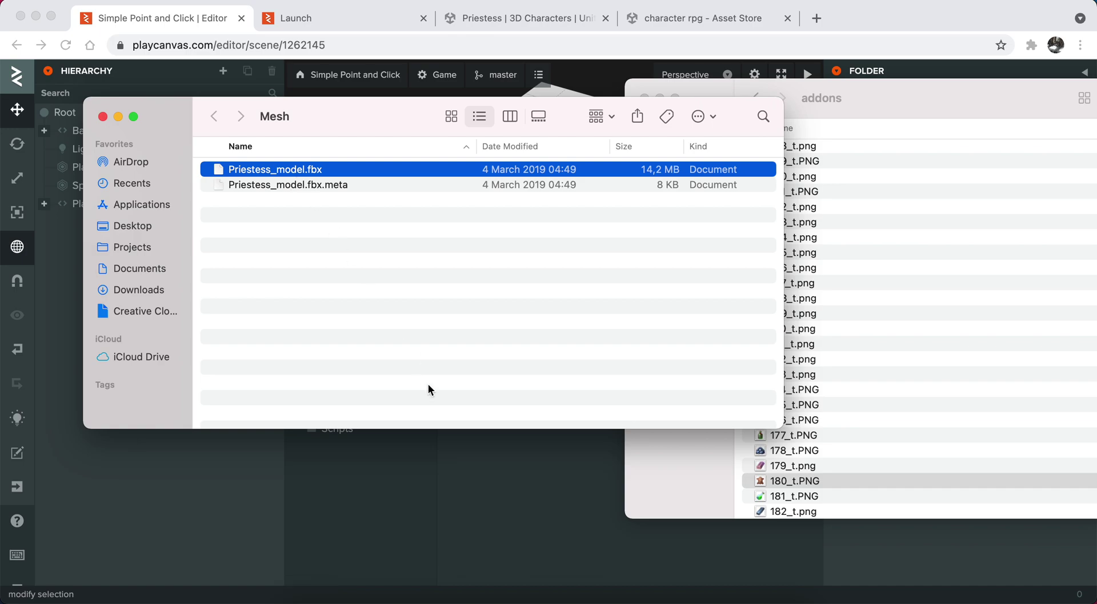
left_click_drag(306, 167, 562, 493)
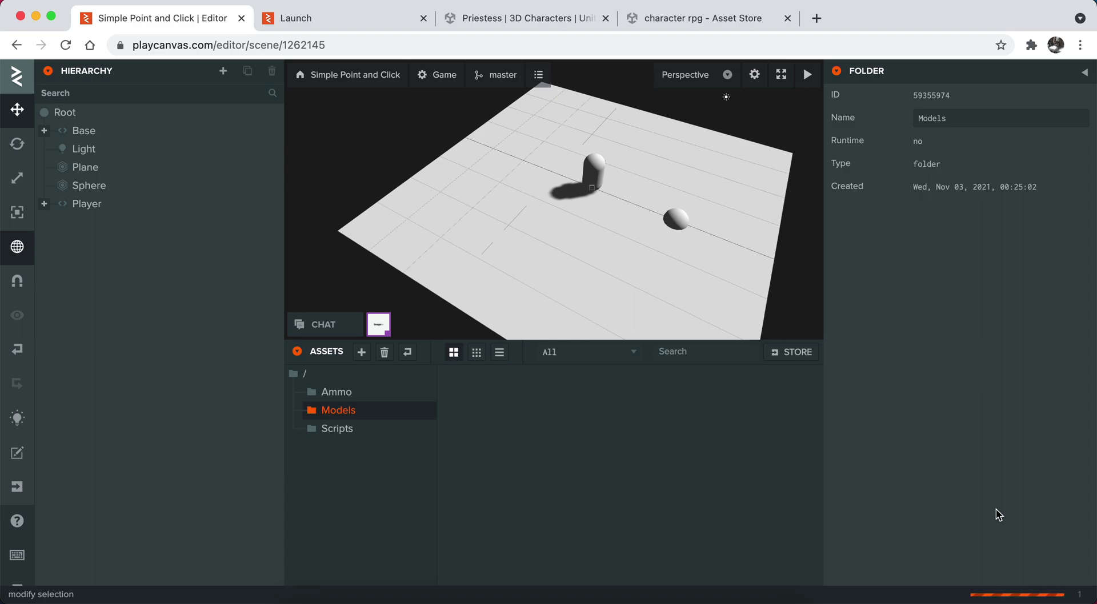
Step: Set several target points in the Launch game to move the capsule, then return to the Editor
left_click(316, 18)
left_click(787, 179)
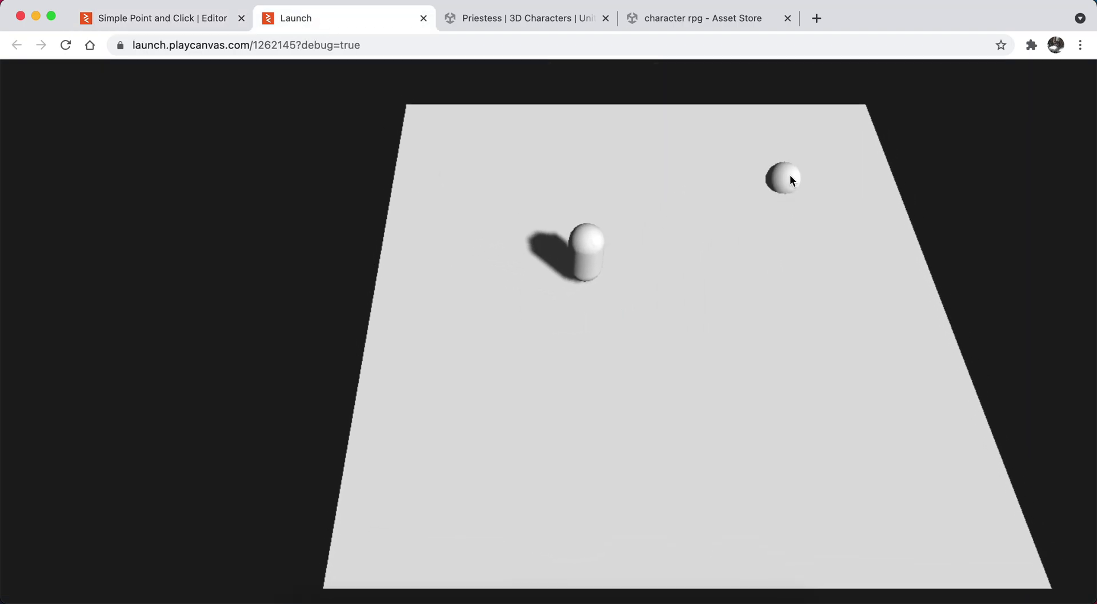
left_click(752, 379)
left_click(565, 412)
left_click(394, 337)
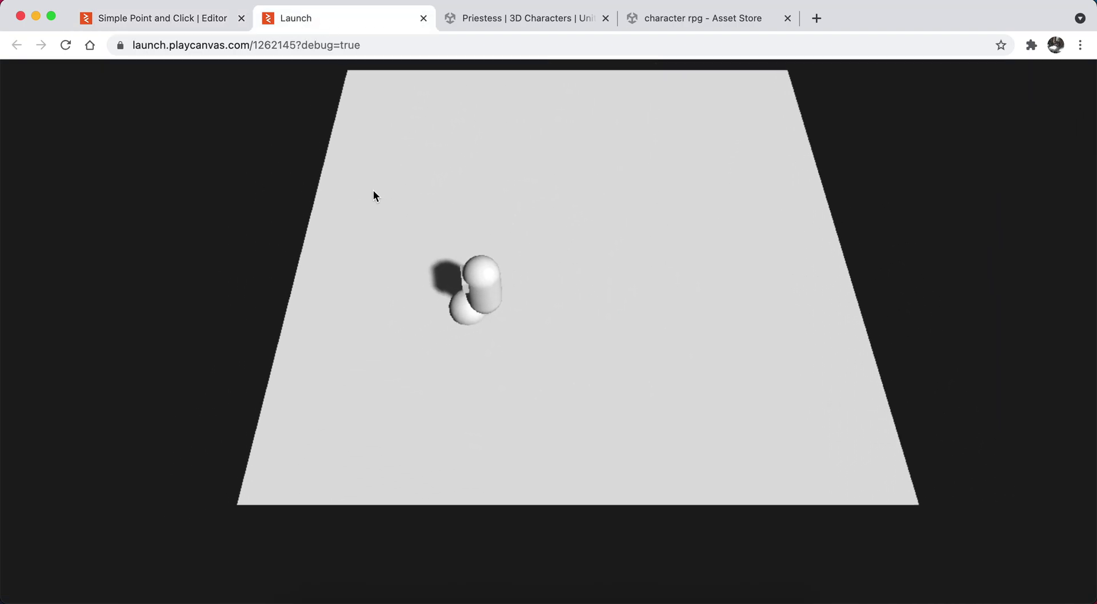
left_click(164, 20)
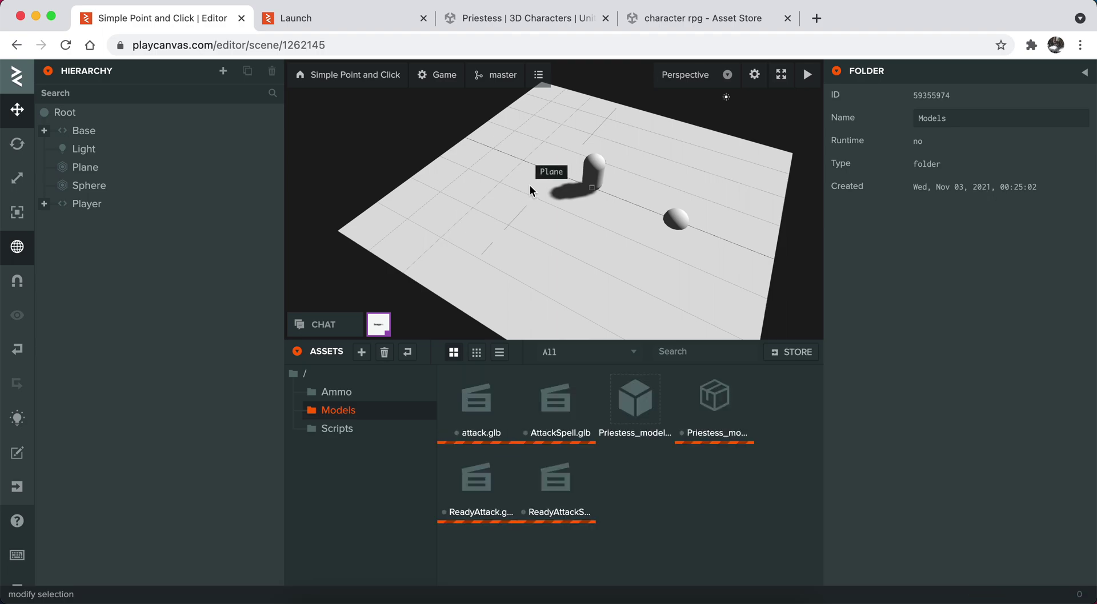
Step: Inspect the imported Priest_mesh asset, turning its preview, and the Priest_material asset
scroll(611, 396, "down", 2)
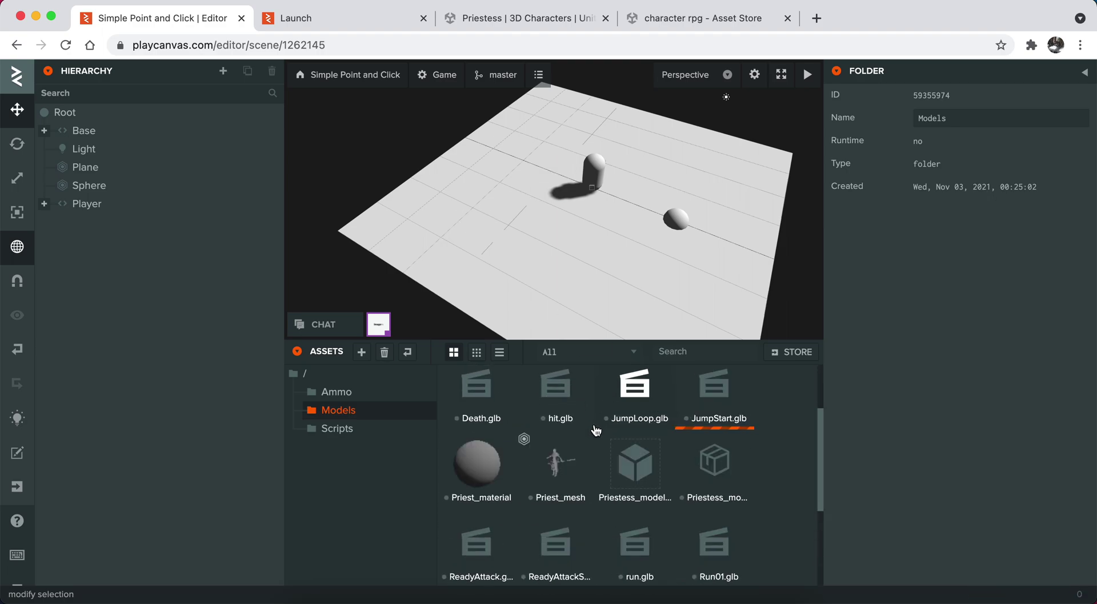
scroll(594, 430, "down", 3)
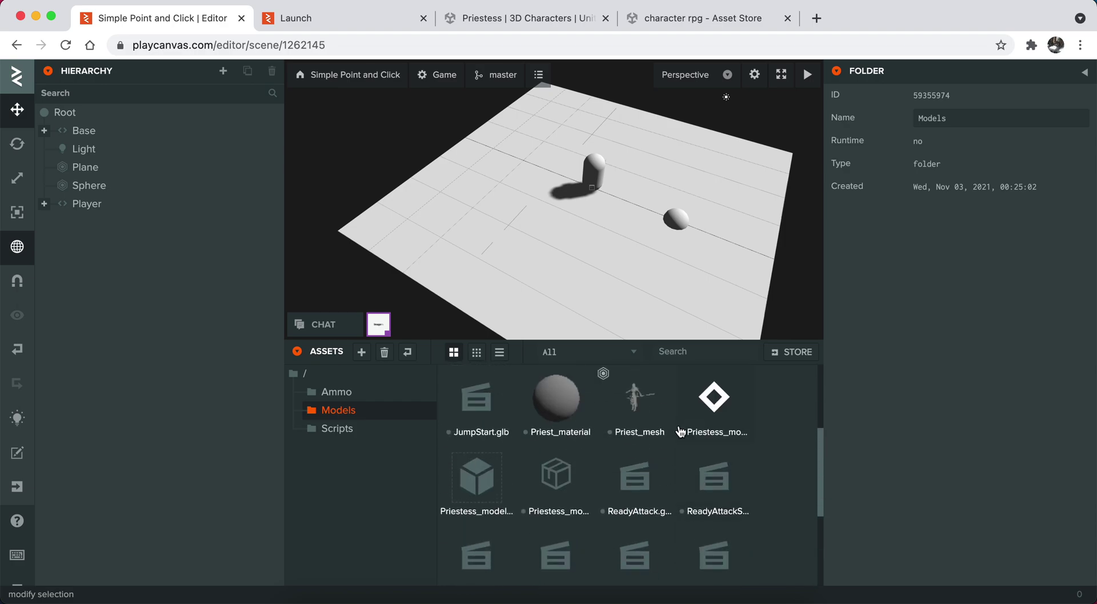
scroll(677, 428, "up", 3)
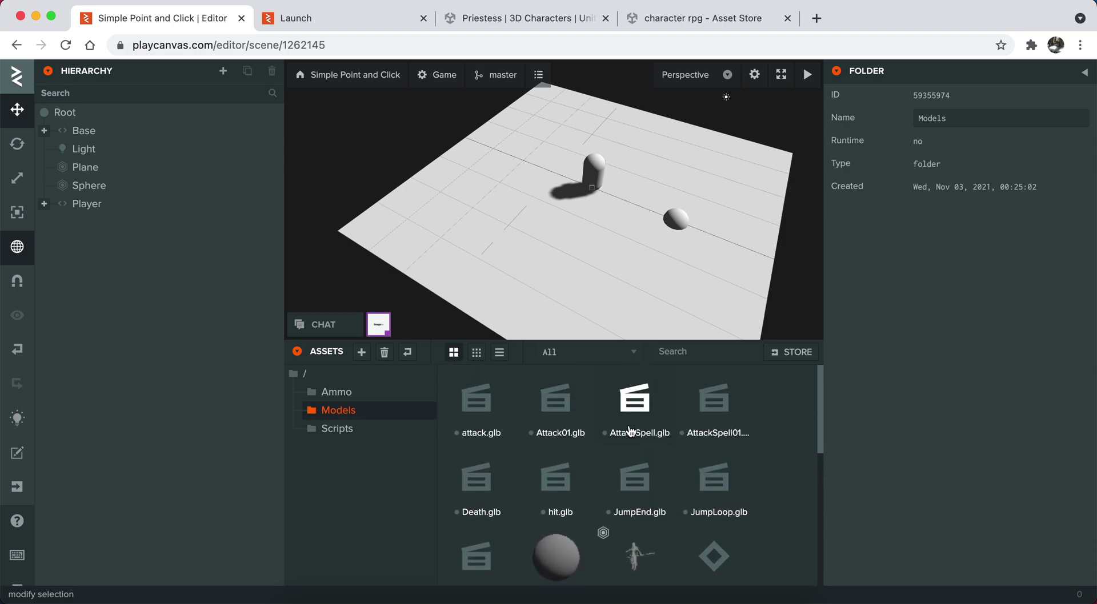
scroll(563, 400, "down", 5)
scroll(617, 437, "up", 5)
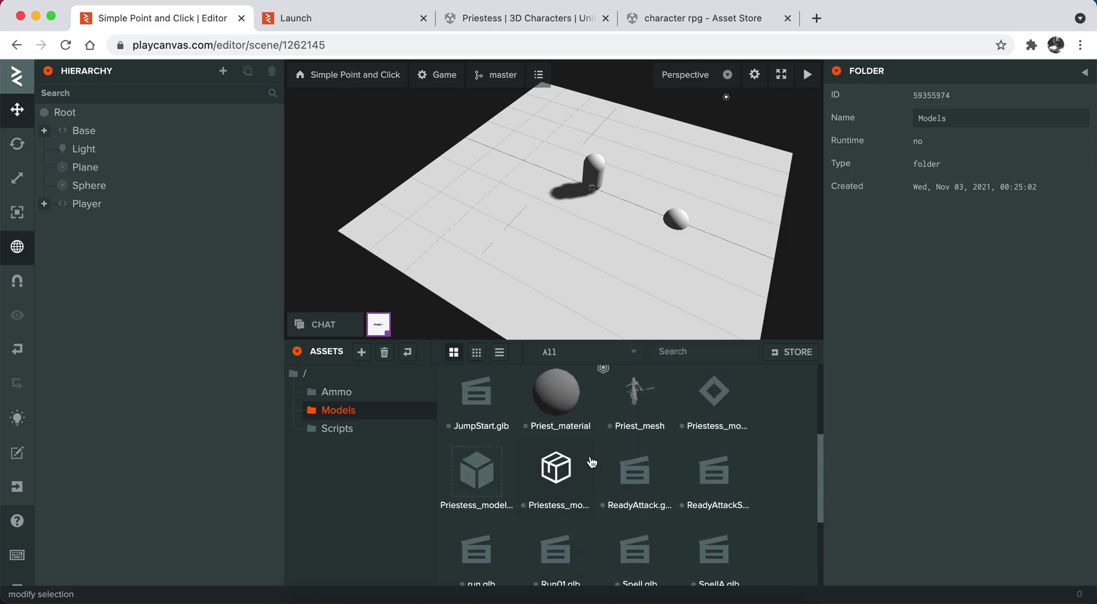
left_click(636, 426)
left_click_drag(960, 177, 1031, 157)
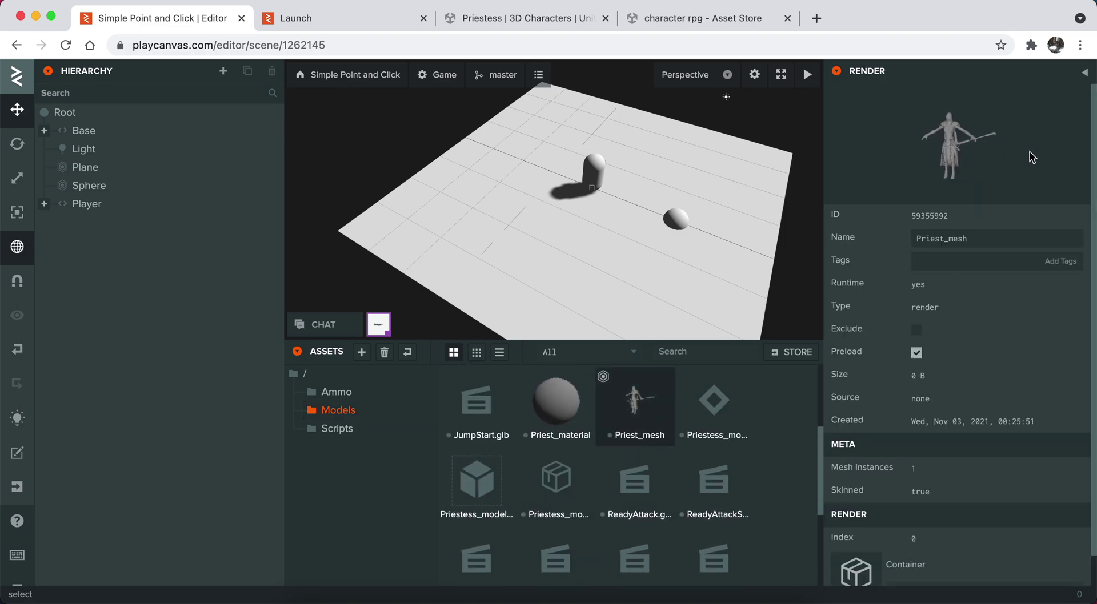
left_click(567, 415)
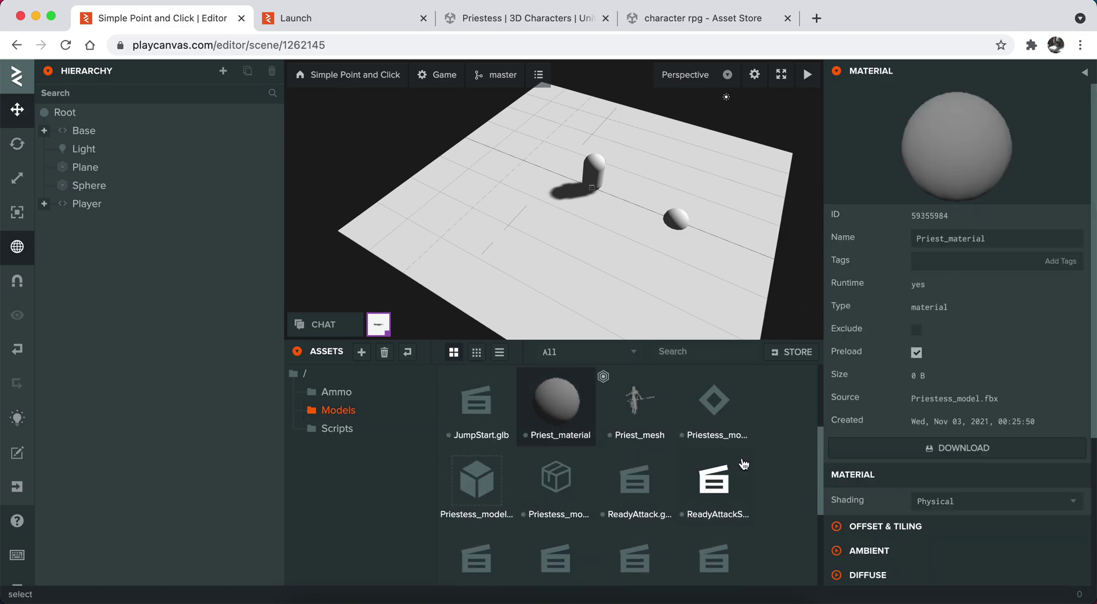
left_click(634, 397)
Step: Inspect the Priestess_model template and Priest_mesh again, then start a selection at attack.glb
scroll(934, 545, "down", 1)
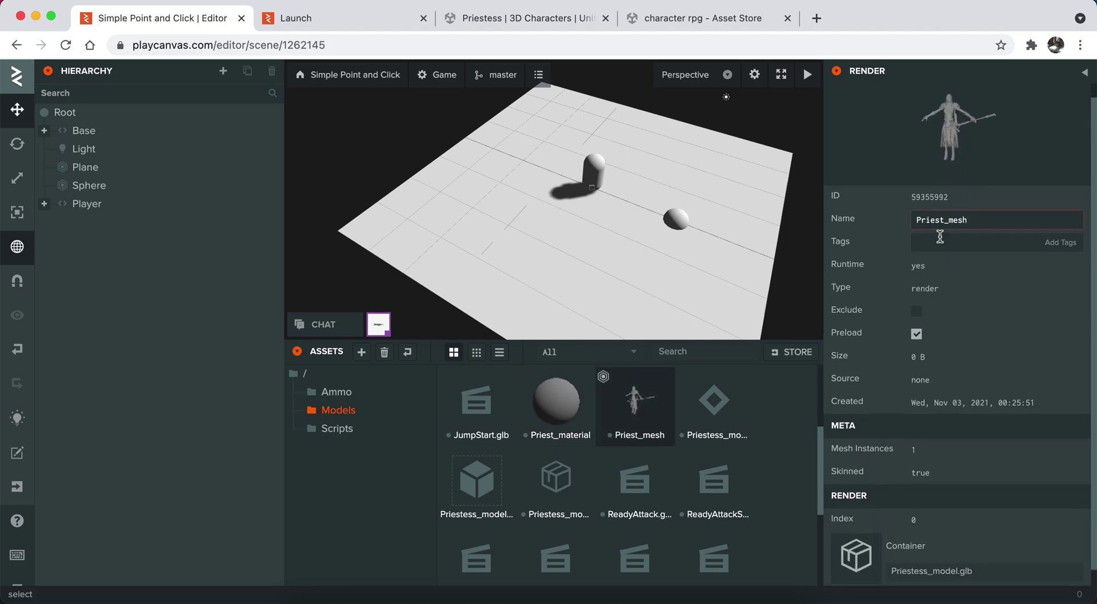
left_click(714, 402)
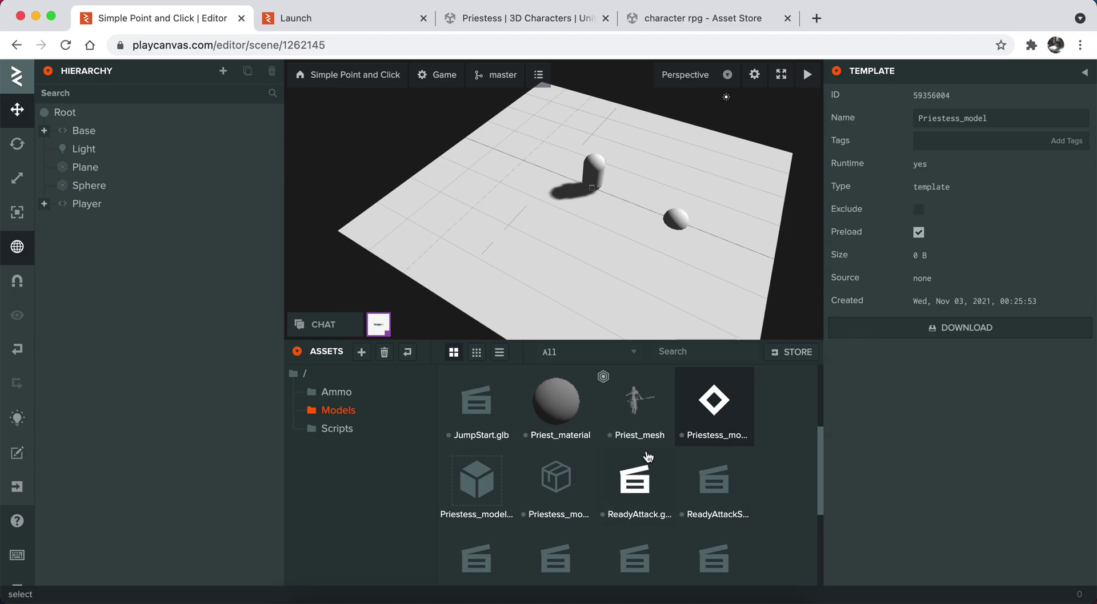
left_click(646, 432)
scroll(973, 343, "down", 1)
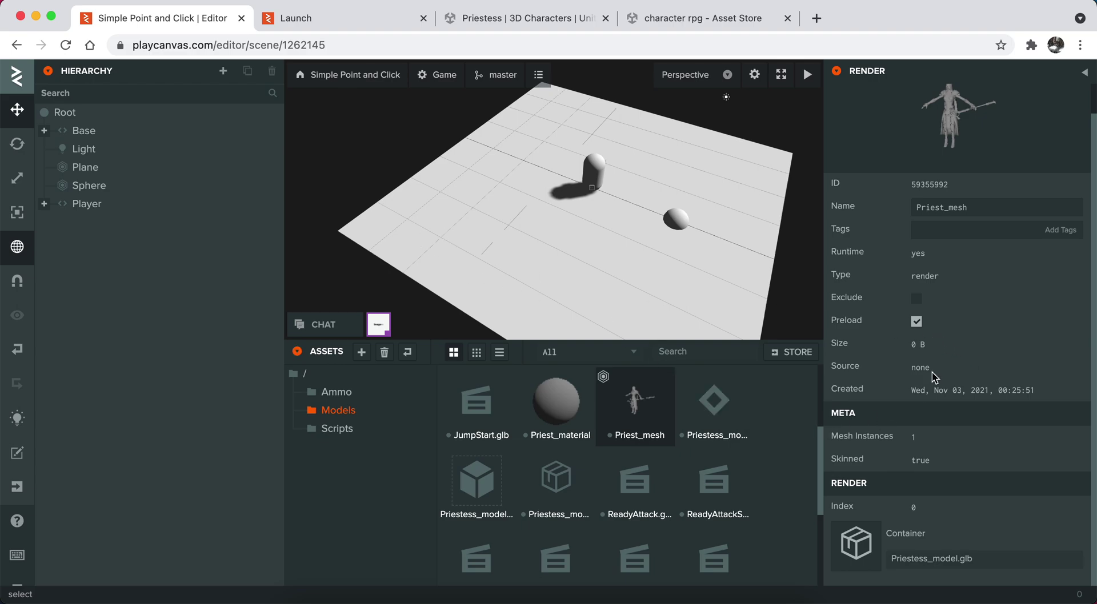
scroll(574, 443, "up", 3)
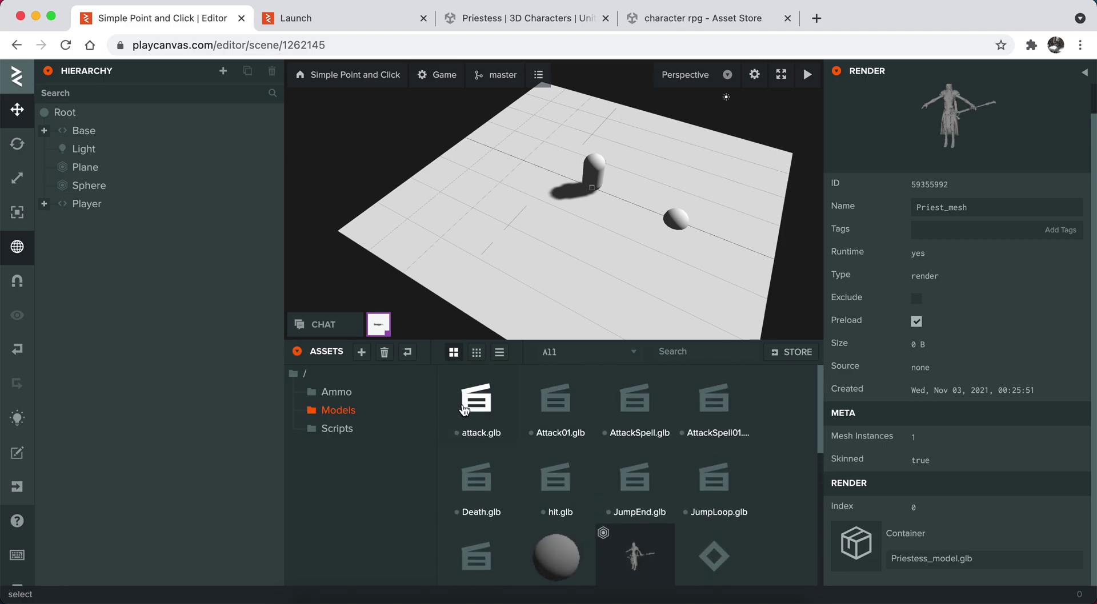
left_click(476, 400)
scroll(514, 457, "down", 5)
Step: Select the 27 imported assets through walk.glb and permanently delete them
left_click(627, 540, "shift")
right_click(627, 540)
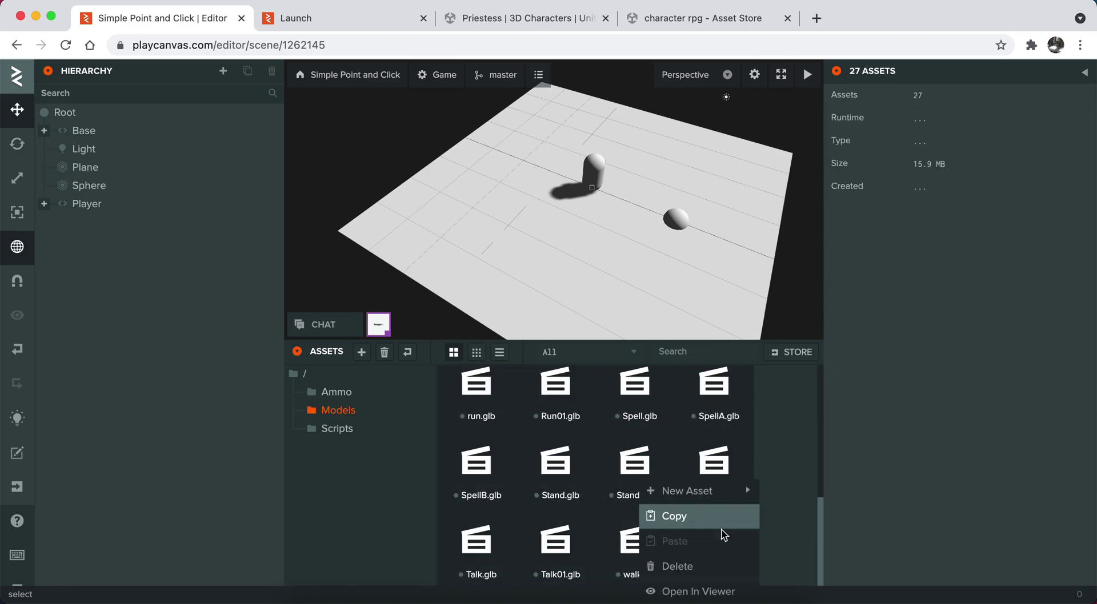
left_click(713, 566)
left_click(663, 389)
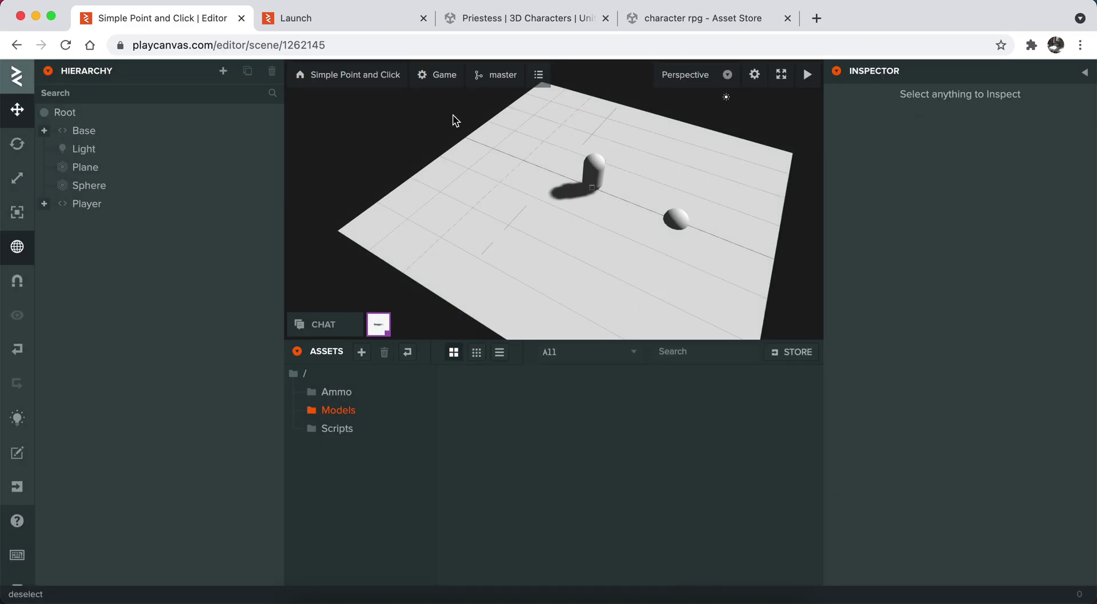
Step: In scene Settings under Asset Tasks, turn off Import Hierarchy for model imports
left_click(443, 86)
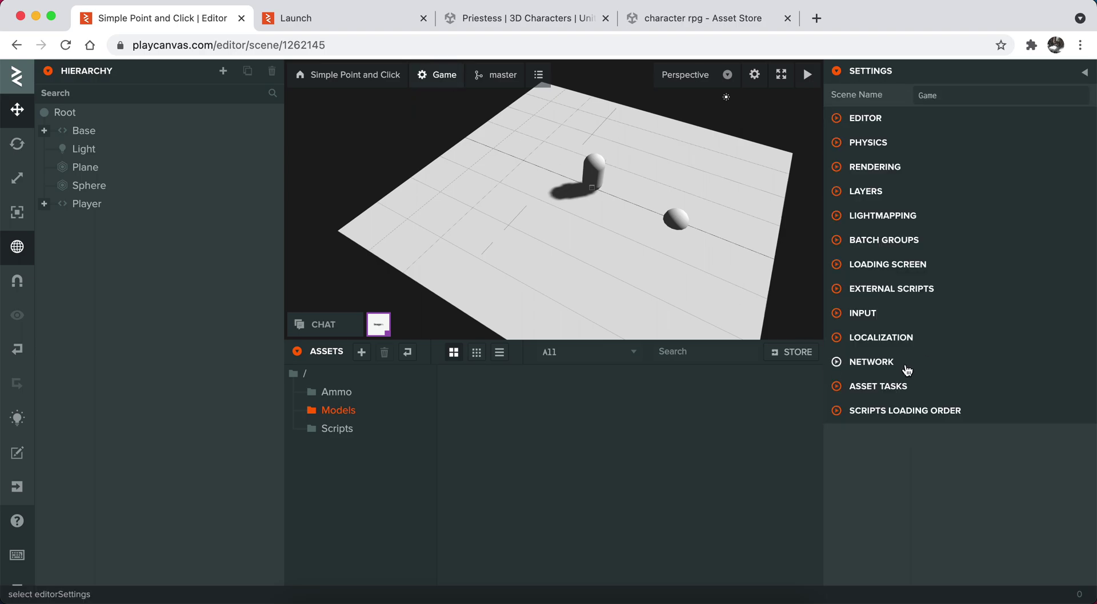
left_click(892, 389)
scroll(950, 360, "down", 5)
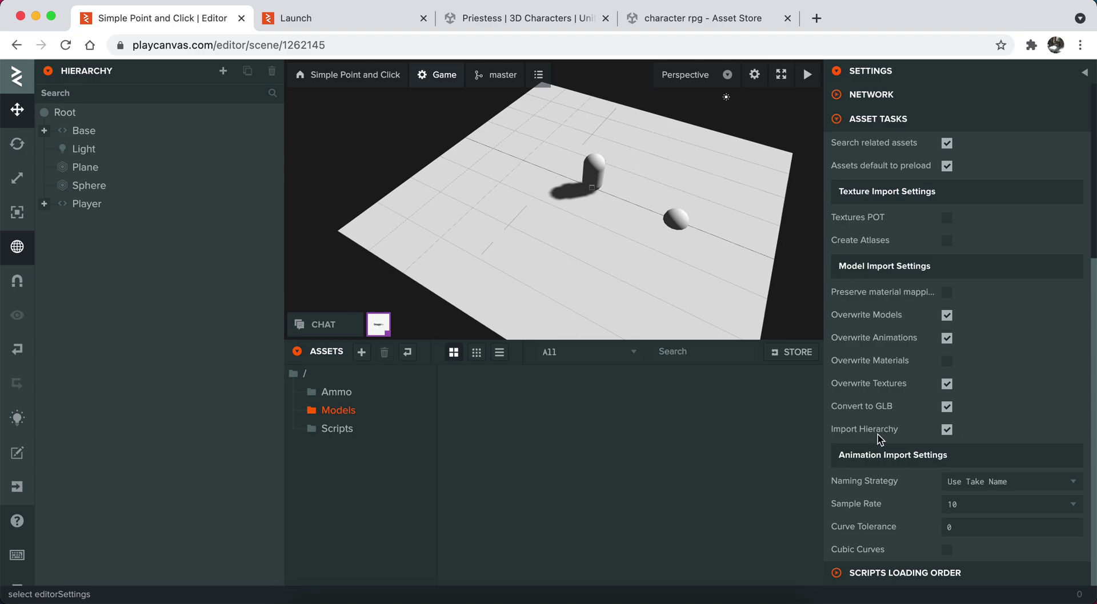
mouse_move(879, 439)
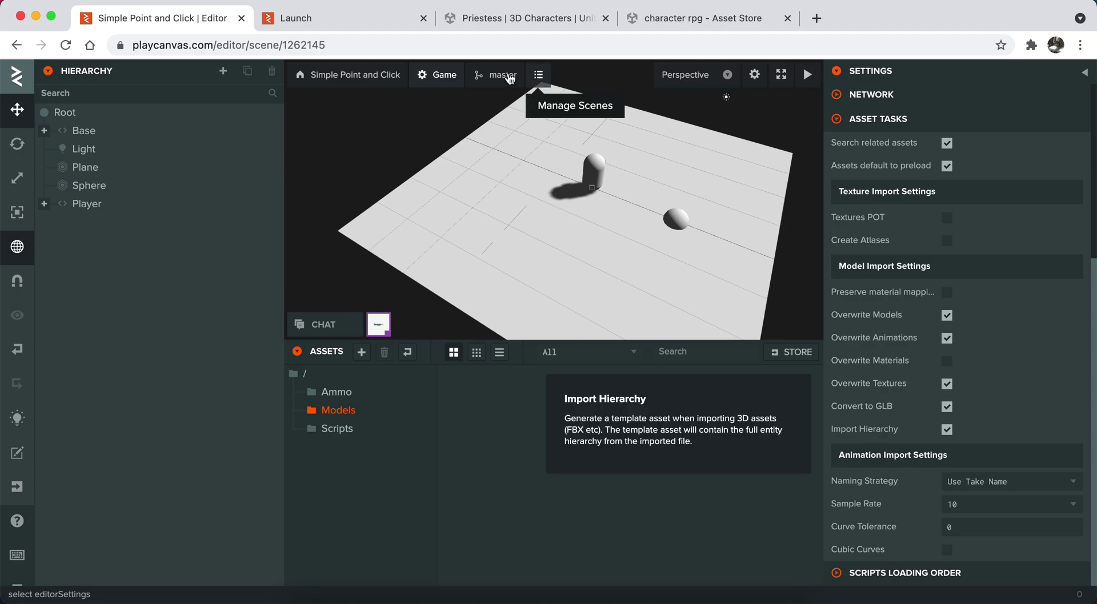
left_click(426, 75)
scroll(914, 212, "down", 5)
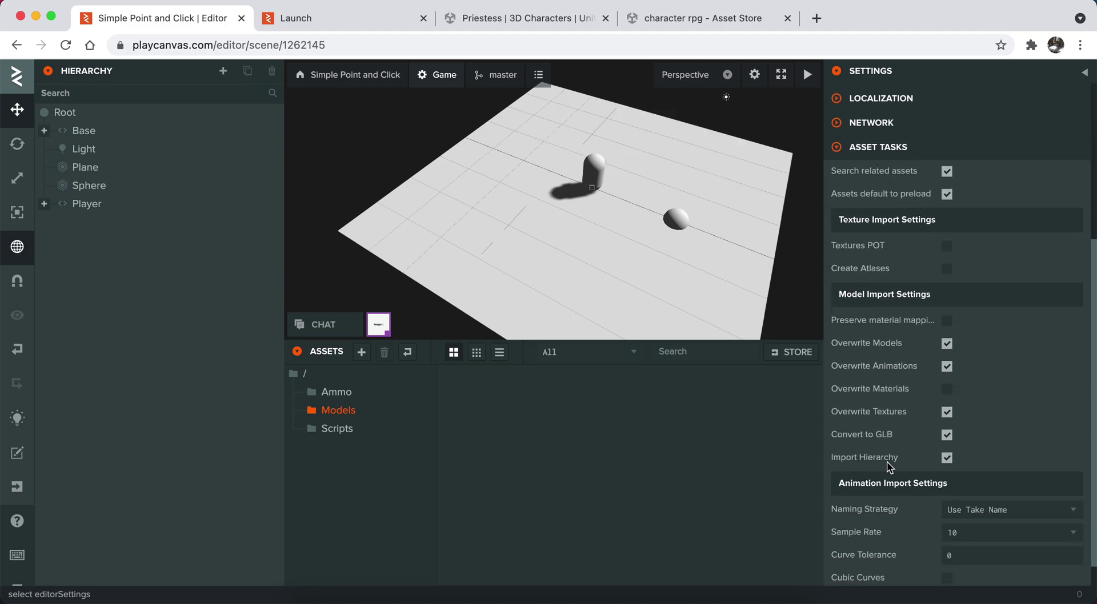
left_click(946, 460)
Step: Upload Priestess_model.fbx from Finder's Mesh folder into the project assets, then collapse Asset Tasks
left_click(305, 599)
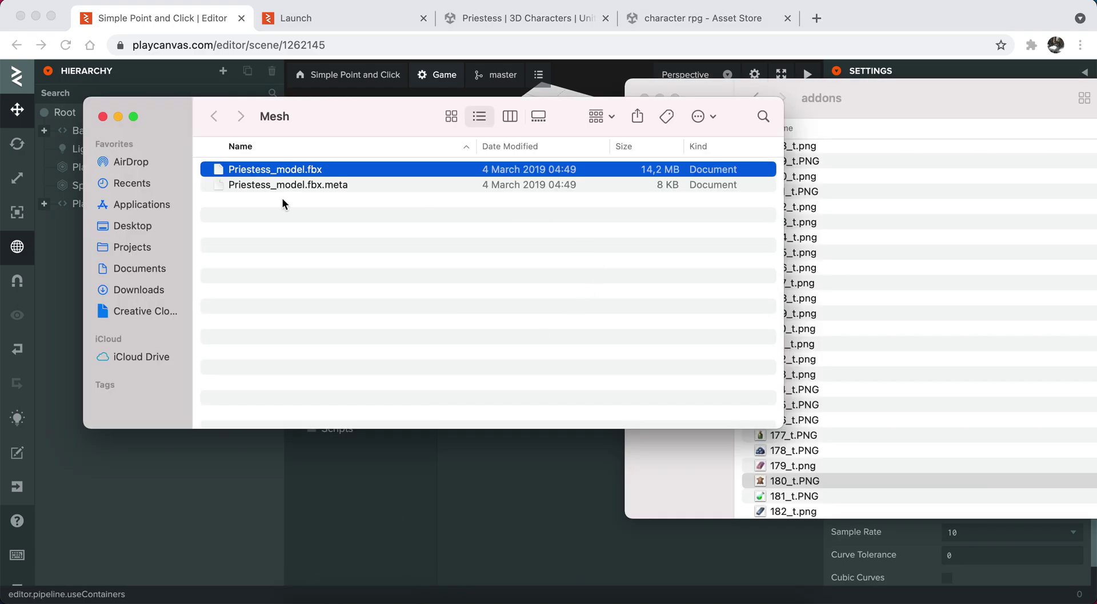
left_click_drag(282, 168, 560, 510)
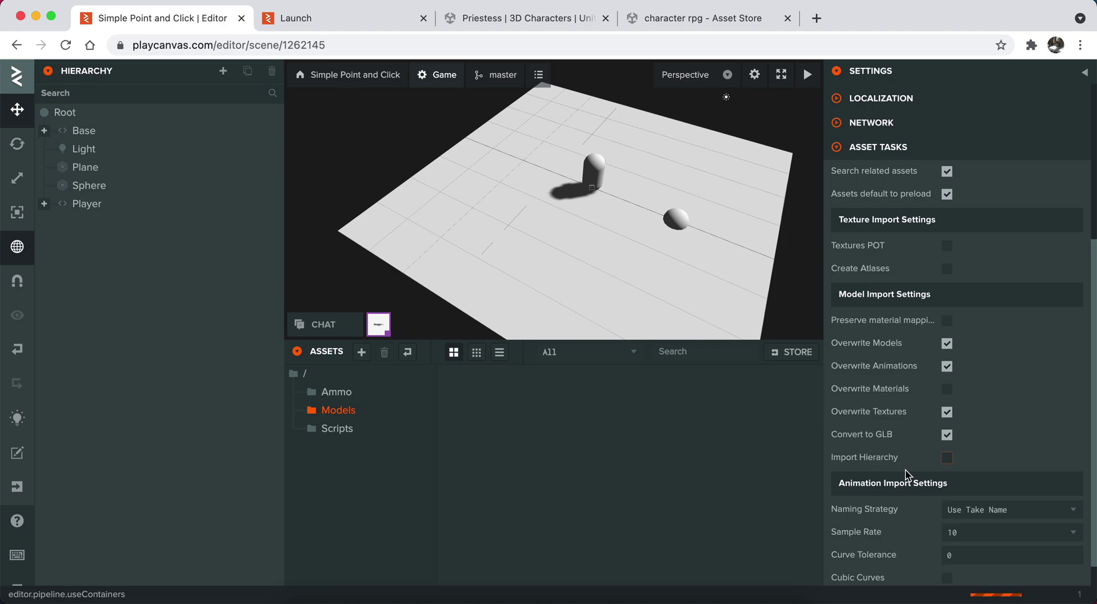
left_click(897, 146)
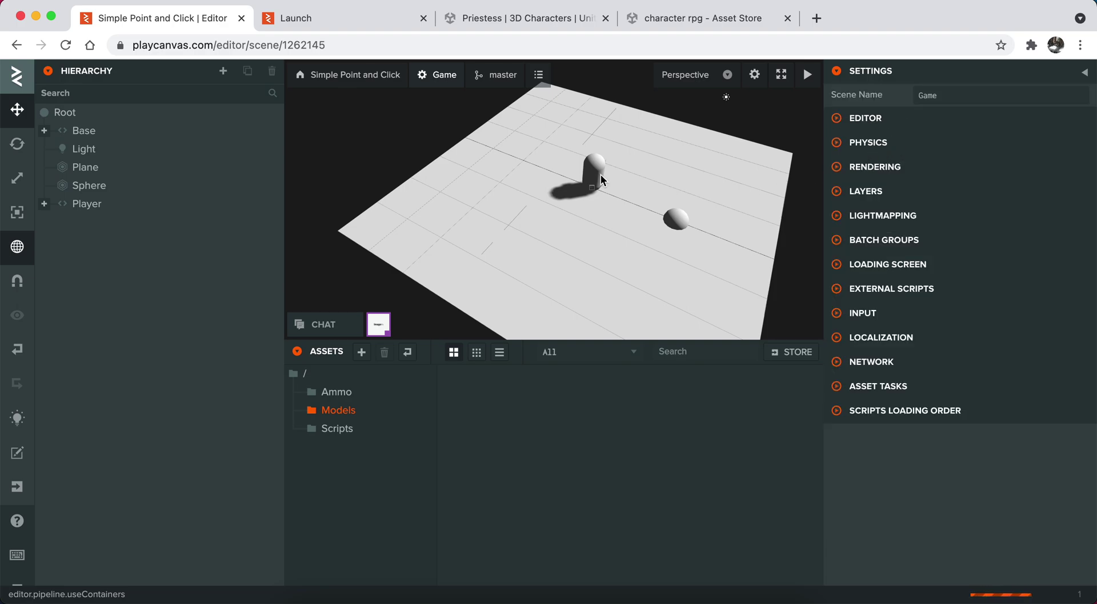
Step: Scroll and orbit the scene view closer to the capsule
scroll(595, 189, "up", 5)
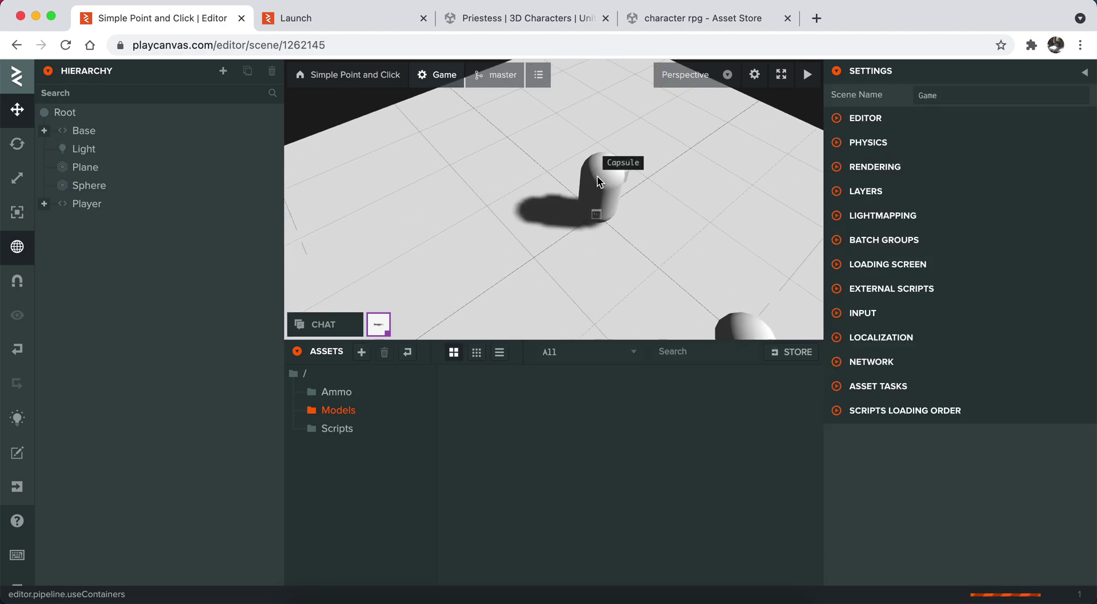
scroll(647, 210, "down", 2)
scroll(568, 175, "down", 6)
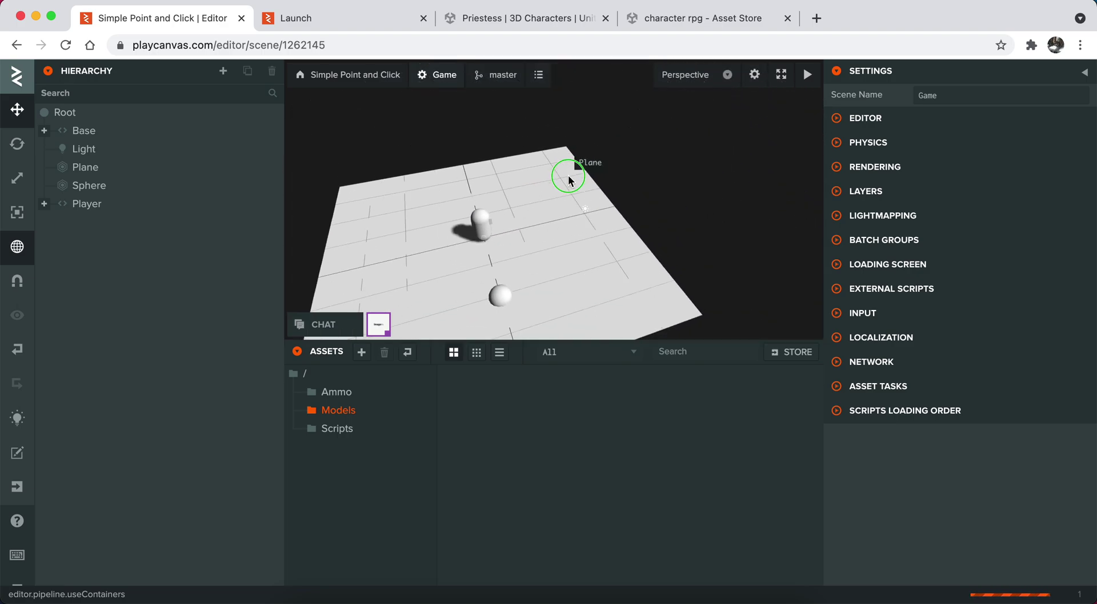
scroll(568, 175, "up", 4)
scroll(459, 183, "down", 2)
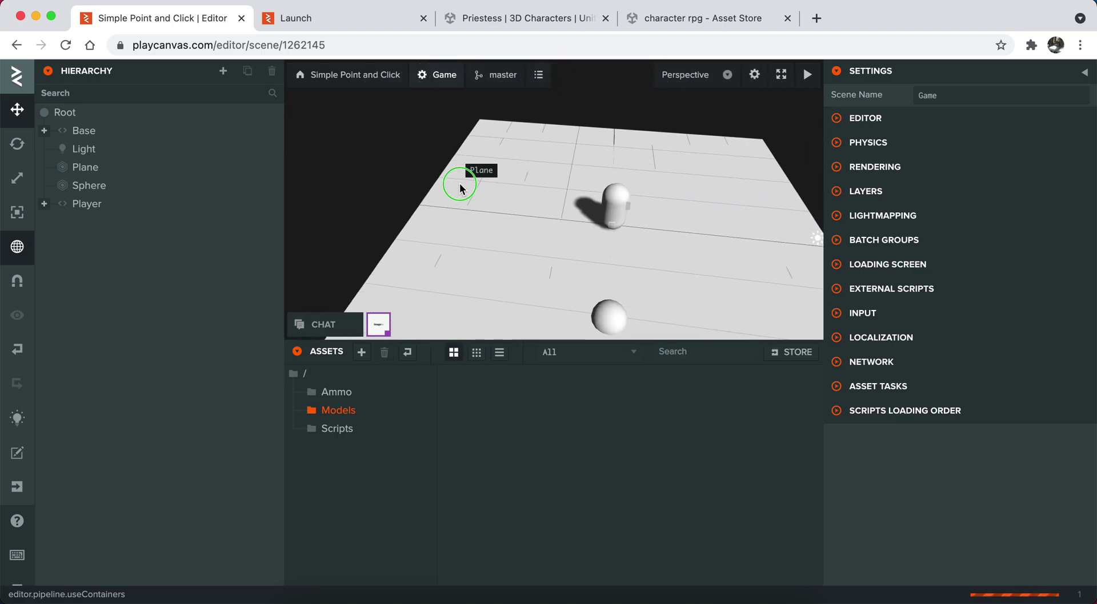
left_click_drag(460, 187, 561, 189)
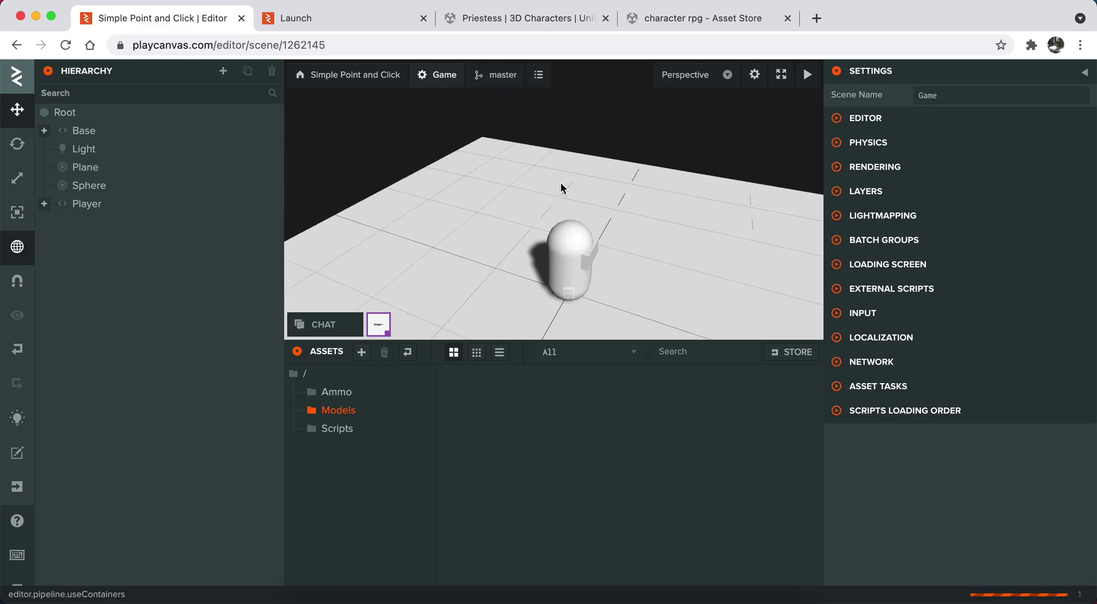
scroll(512, 177, "down", 3)
Step: Drop the Priestess model into the scene as a child of the Origin entity
left_click(561, 222)
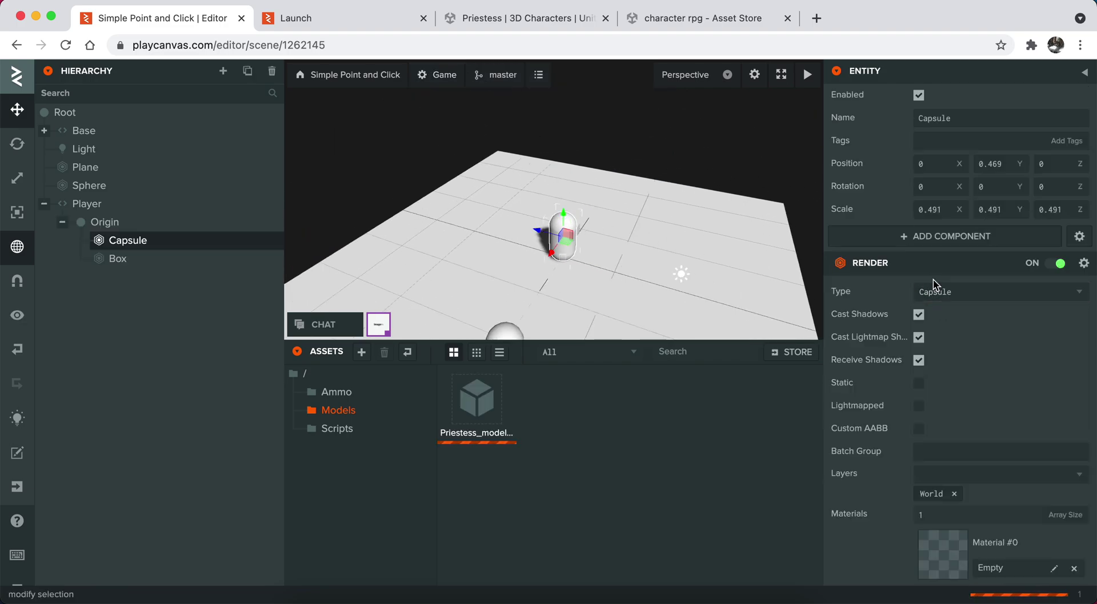
left_click(909, 236)
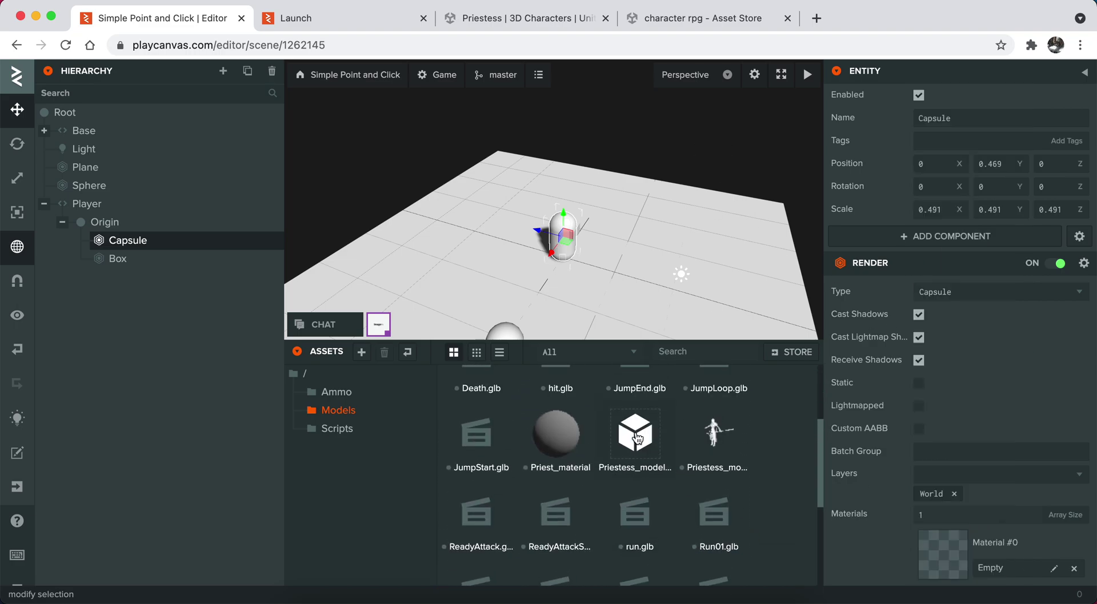
scroll(686, 405, "down", 5)
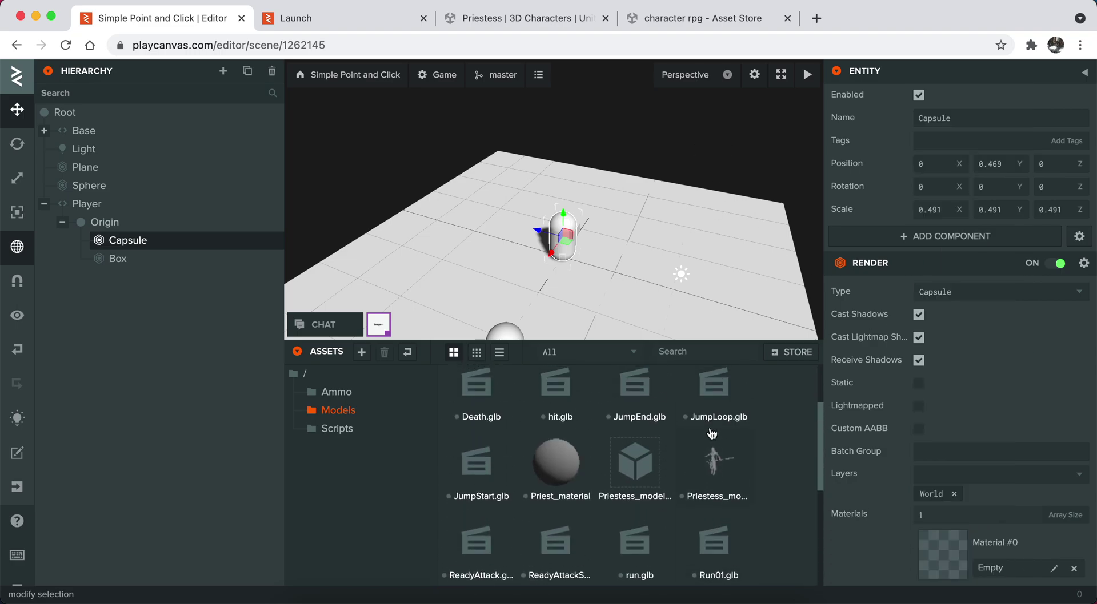
left_click(376, 166)
left_click_drag(511, 194, 417, 268)
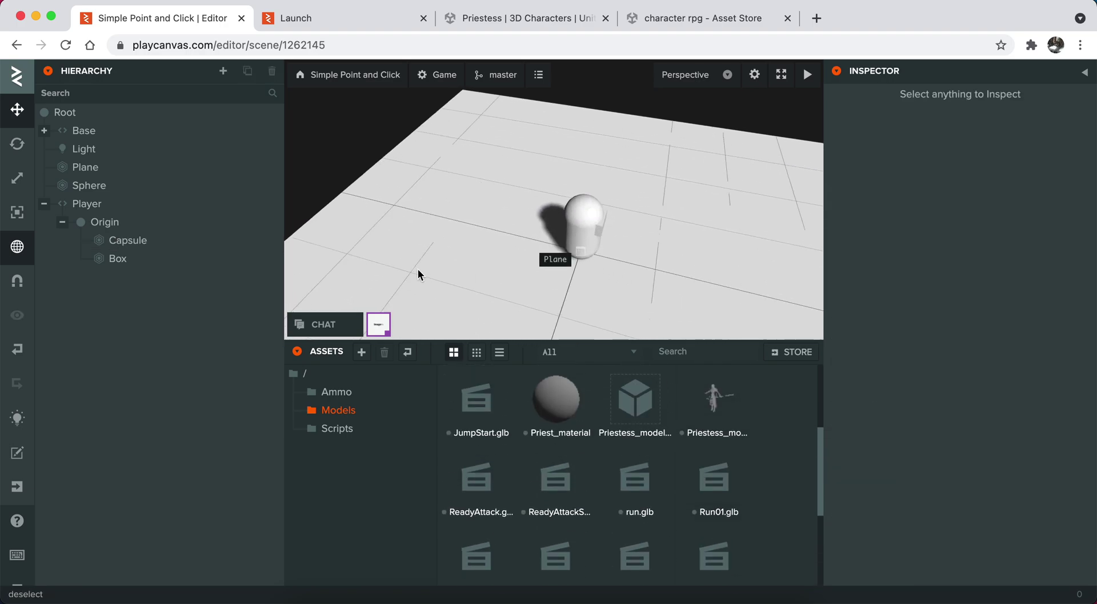
left_click(186, 223)
left_click_drag(692, 400, 570, 188)
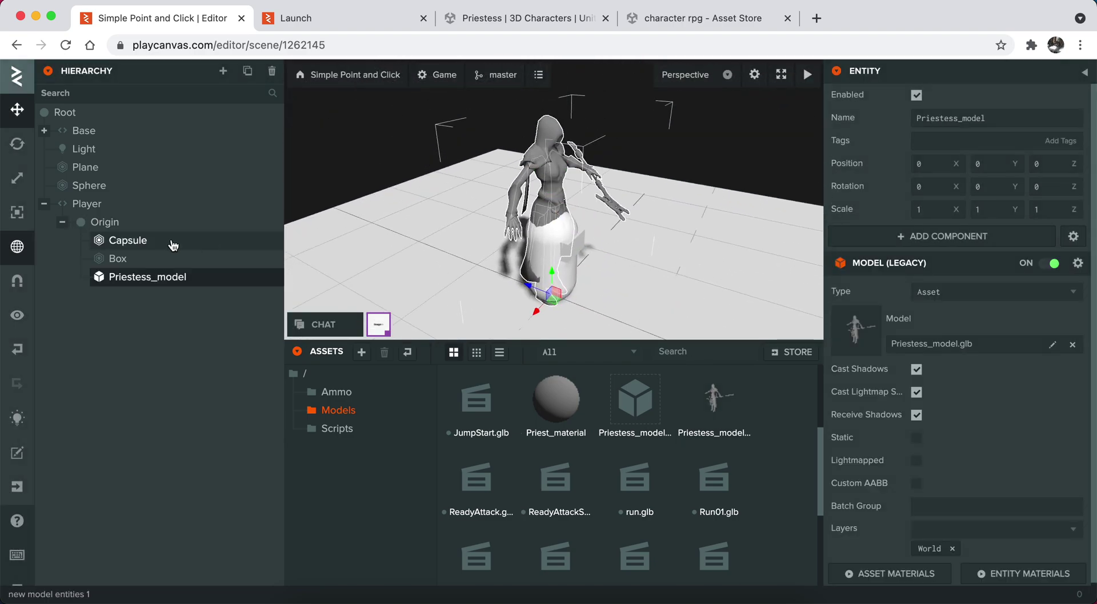
Step: Delete the Capsule and Box placeholder entities
left_click(172, 242)
left_click(163, 259, "shift")
right_click(162, 258)
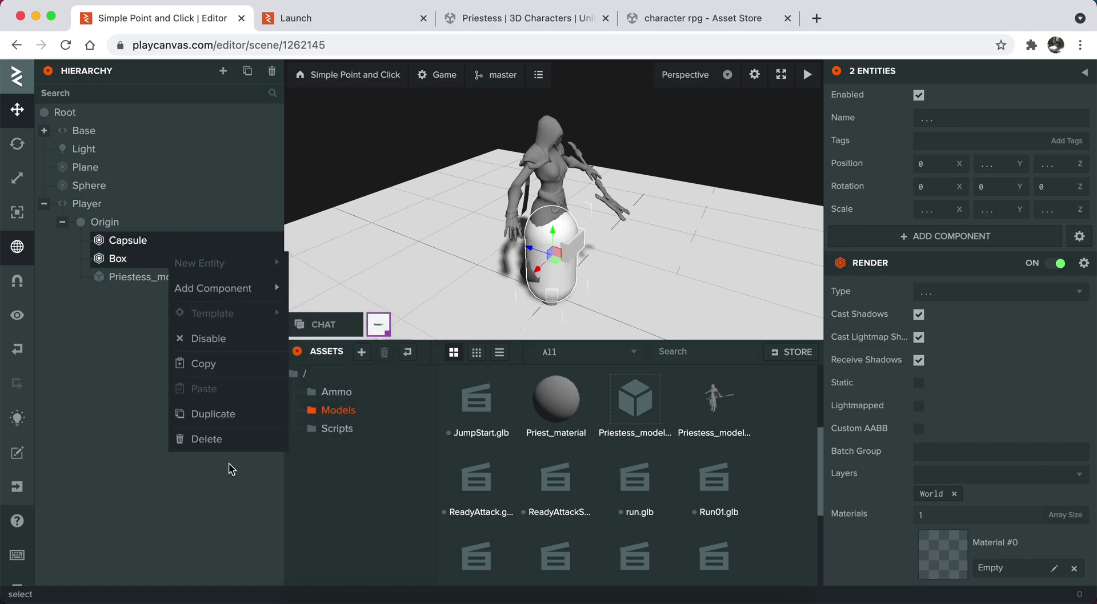
left_click(231, 439)
Step: Scale the Priestess_model entity down to about 0.791
left_click(172, 243)
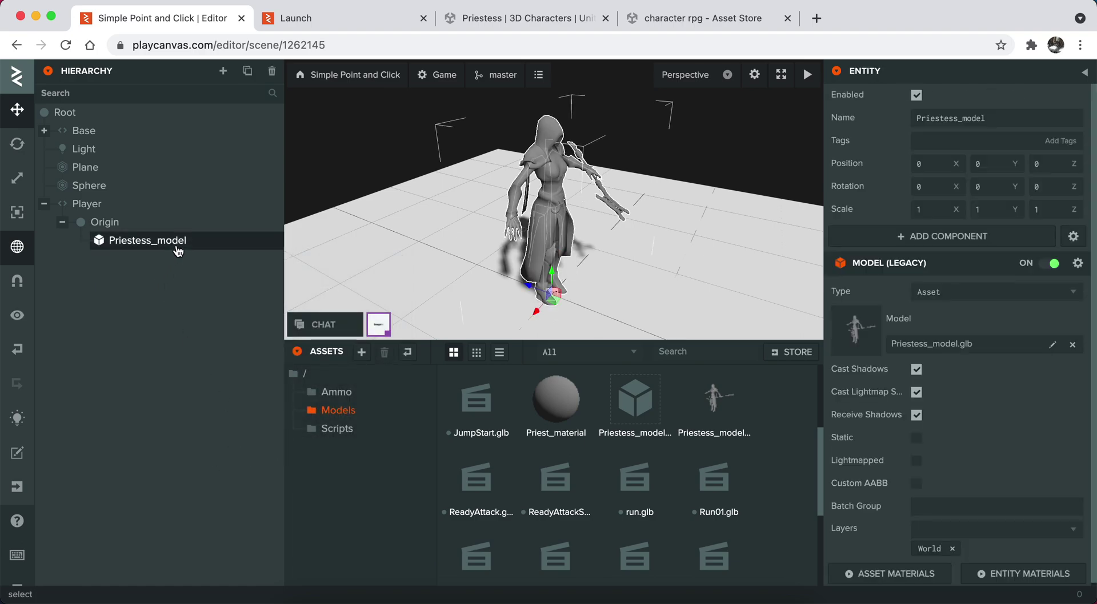
left_click(17, 179)
mouse_move(544, 301)
left_mouse_down()
mouse_move(563, 303)
mouse_move(549, 303)
mouse_move(550, 289)
left_mouse_up()
Step: In the launched game, click nine floor spots to make the priestess walk to each
left_click(345, 23)
left_click(730, 137)
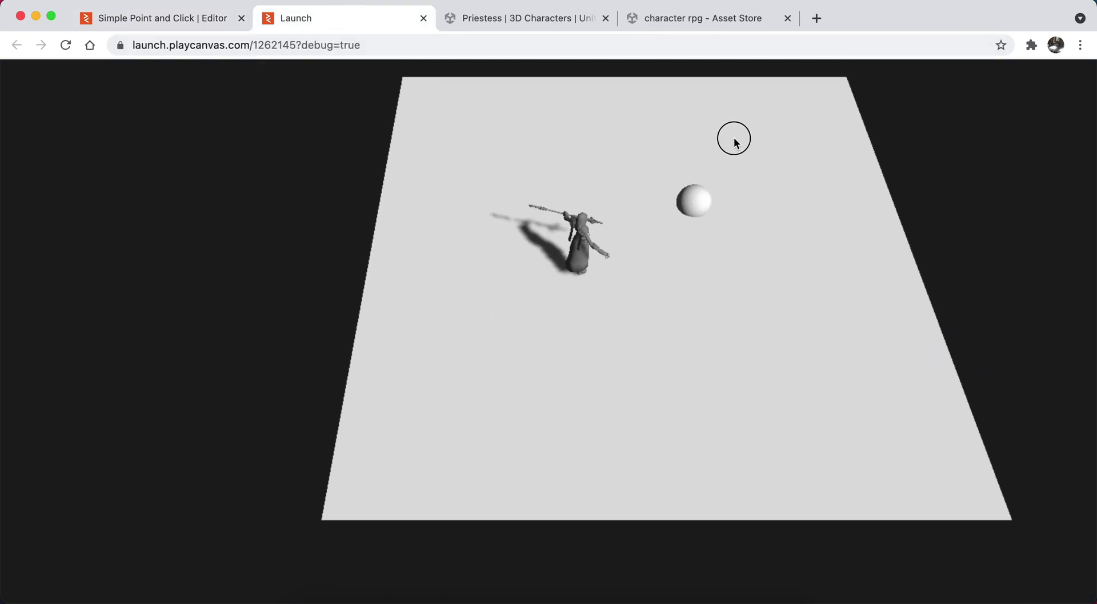
left_click(737, 294)
left_click(272, 385)
left_click(348, 203)
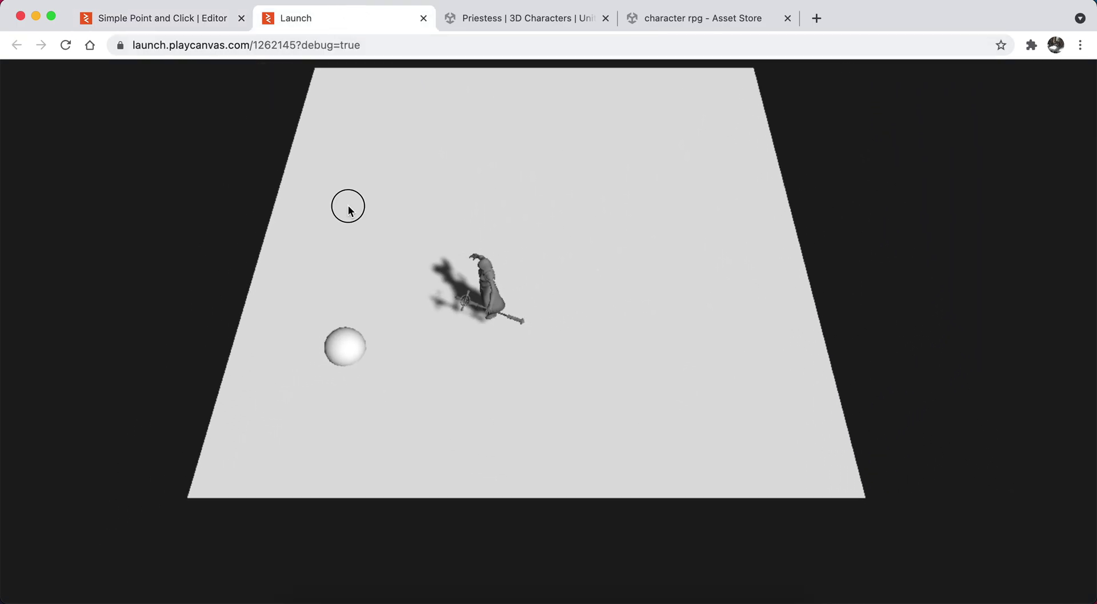
left_click(775, 237)
left_click(767, 370)
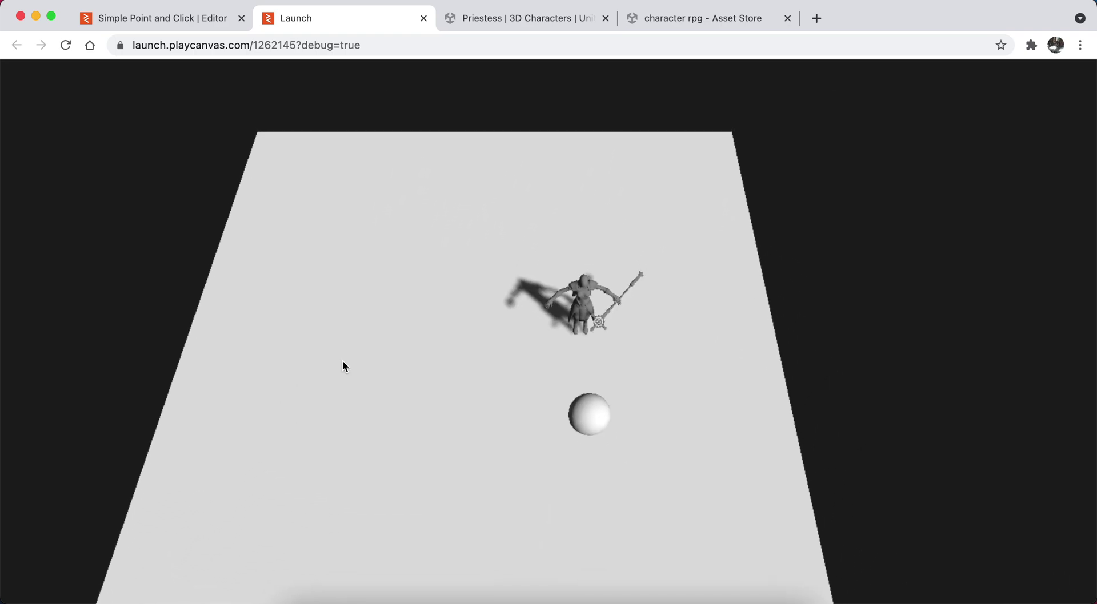
left_click(351, 343)
left_click(572, 151)
left_click(681, 324)
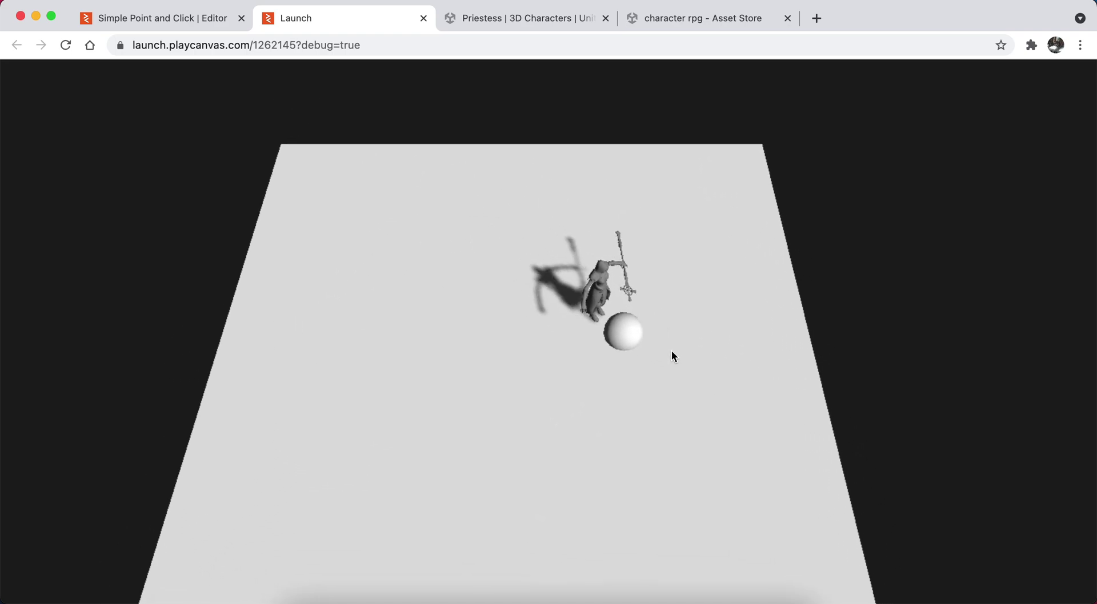
Step: Check the editor, then send the priestess down-left and up-right in the game
left_click(163, 18)
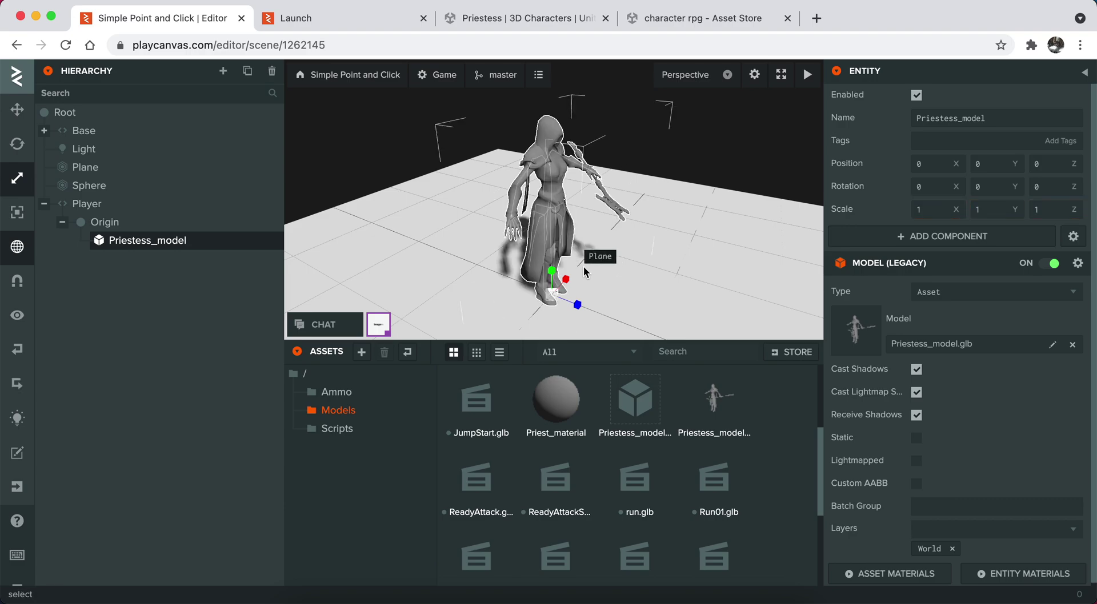
left_click(351, 20)
left_click(345, 441)
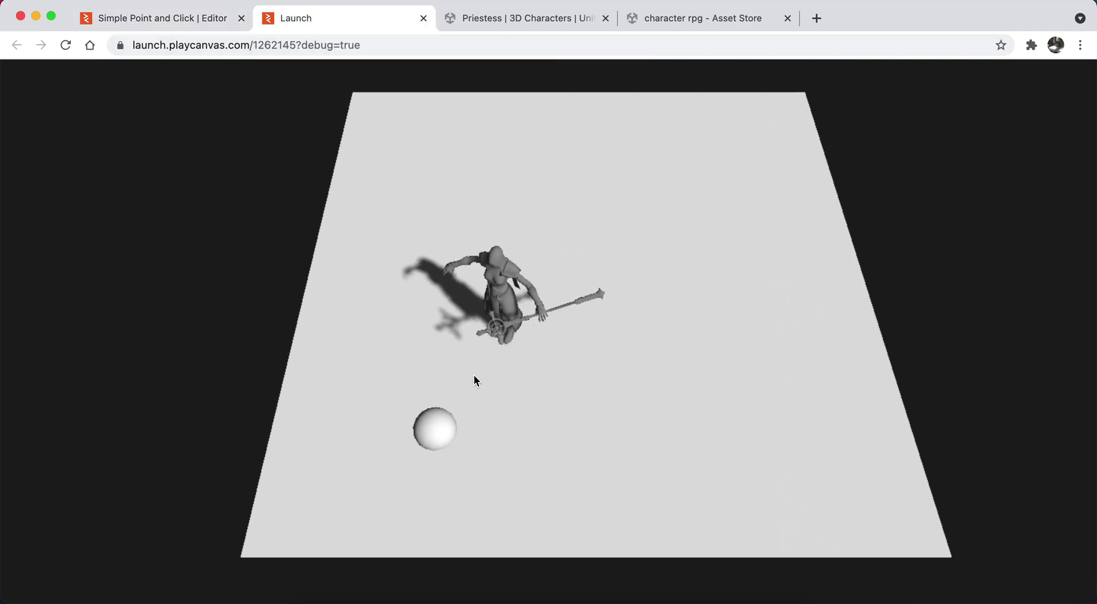
left_click(623, 186)
Step: Send the priestess to one more spot, then add a new folder at the assets root
left_click(669, 342)
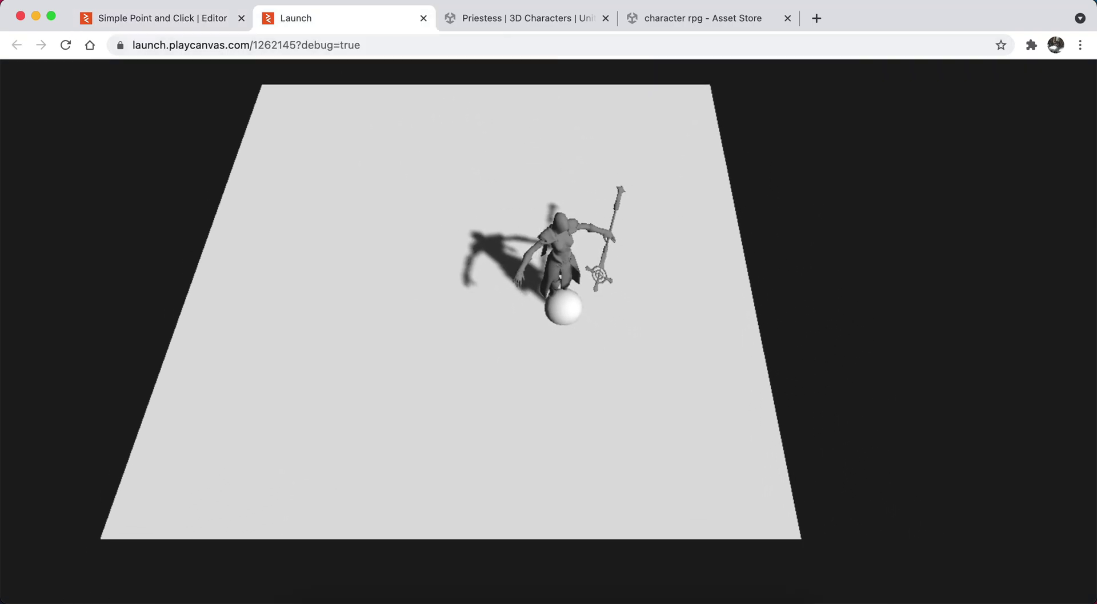
left_click(142, 19)
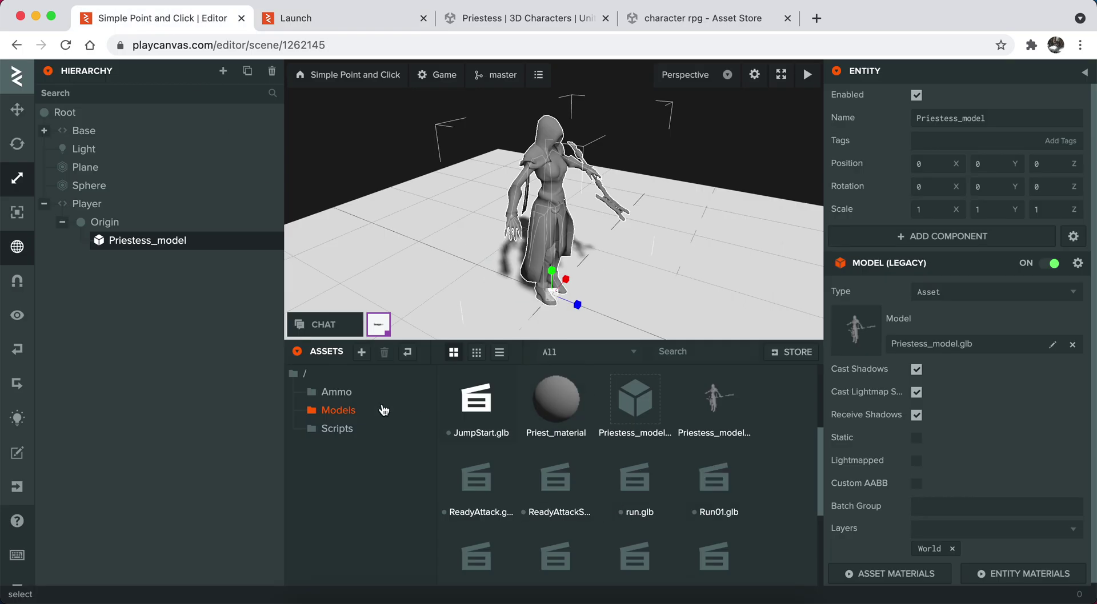
left_click(363, 374)
right_click(558, 467)
mouse_move(600, 470)
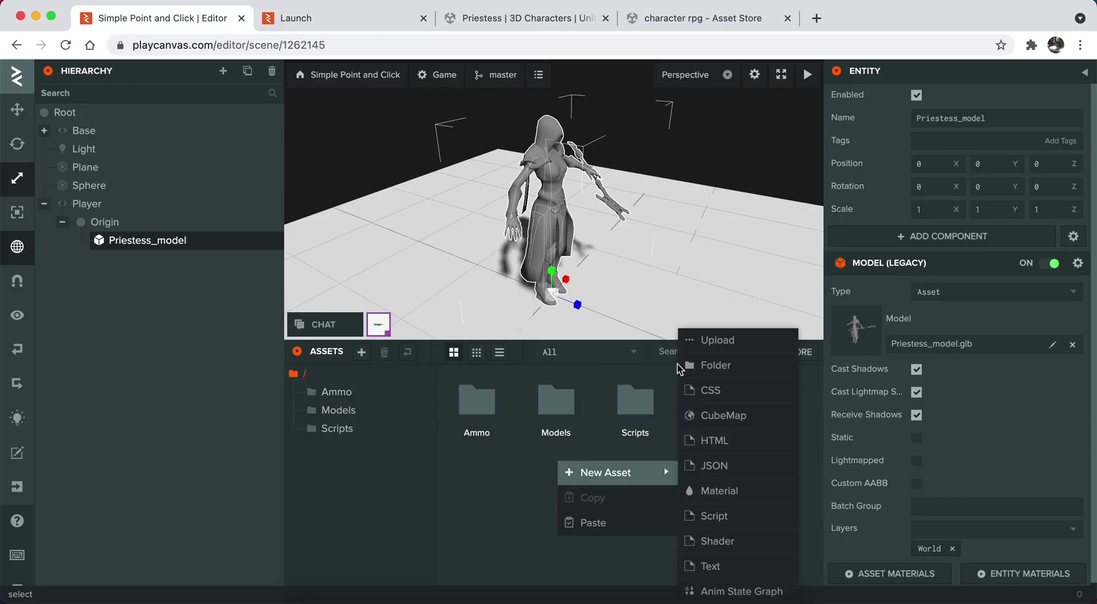
left_click(691, 360)
Step: Rename the new folder to Animations
left_click(986, 117)
key("ctrl+a")
type("A")
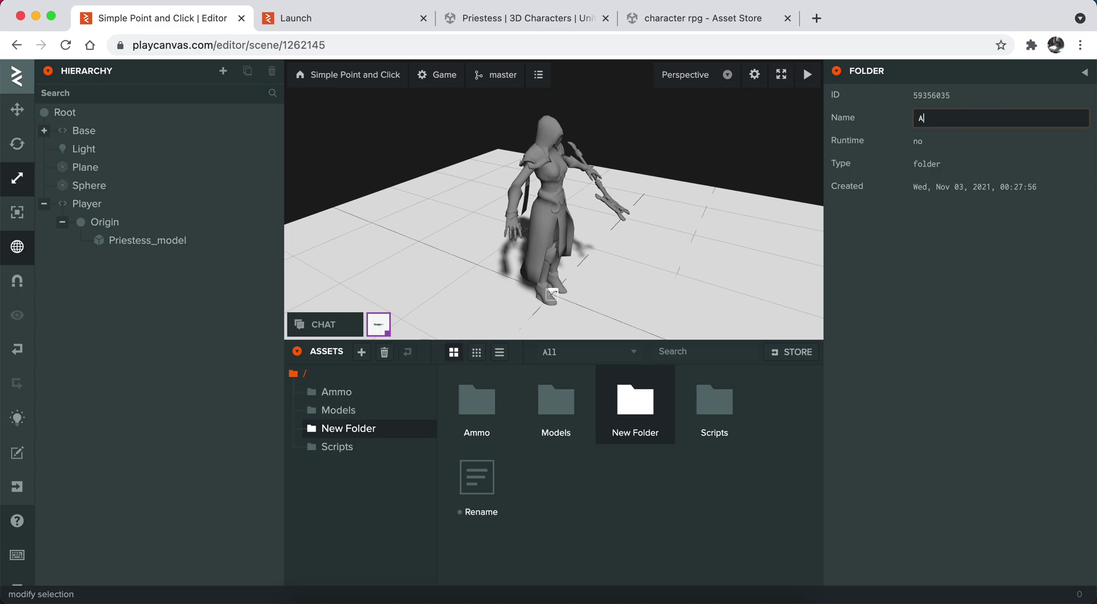
type("nimations")
key("Return")
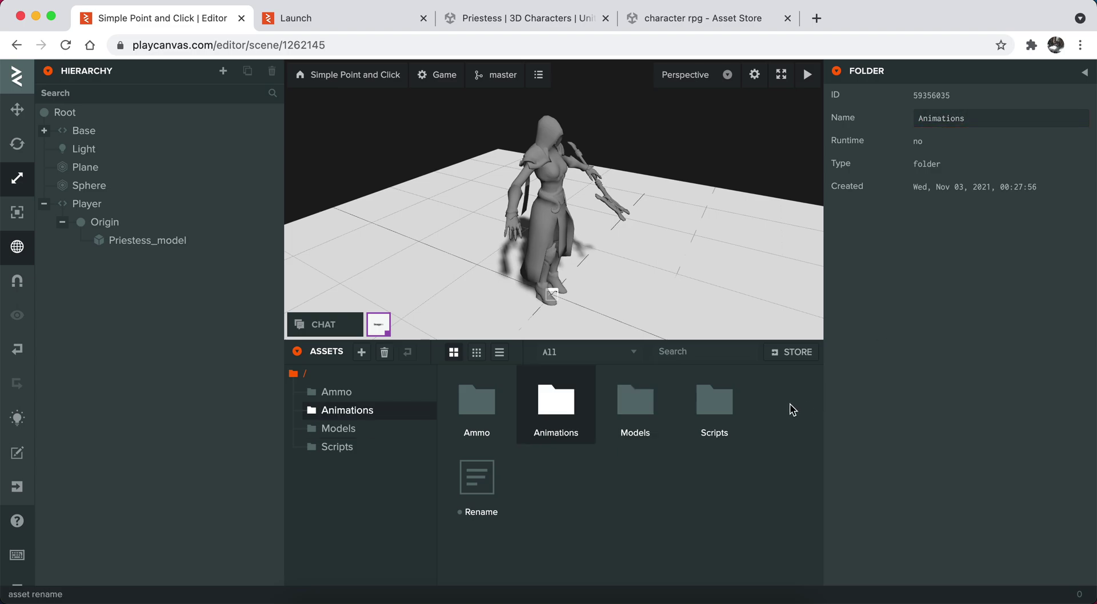
Step: Open the Animations folder and bring up its context menu
double_click(573, 394)
right_click(564, 404)
mouse_move(565, 412)
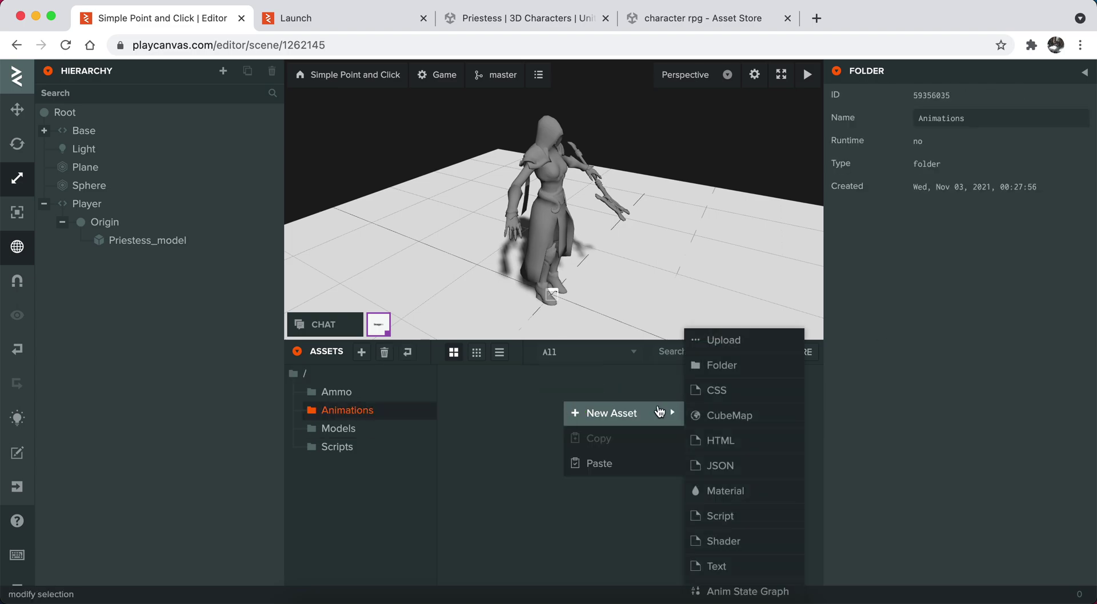
Step: Create a new anim state graph in the Animations folder and name it Hero
left_click(761, 593)
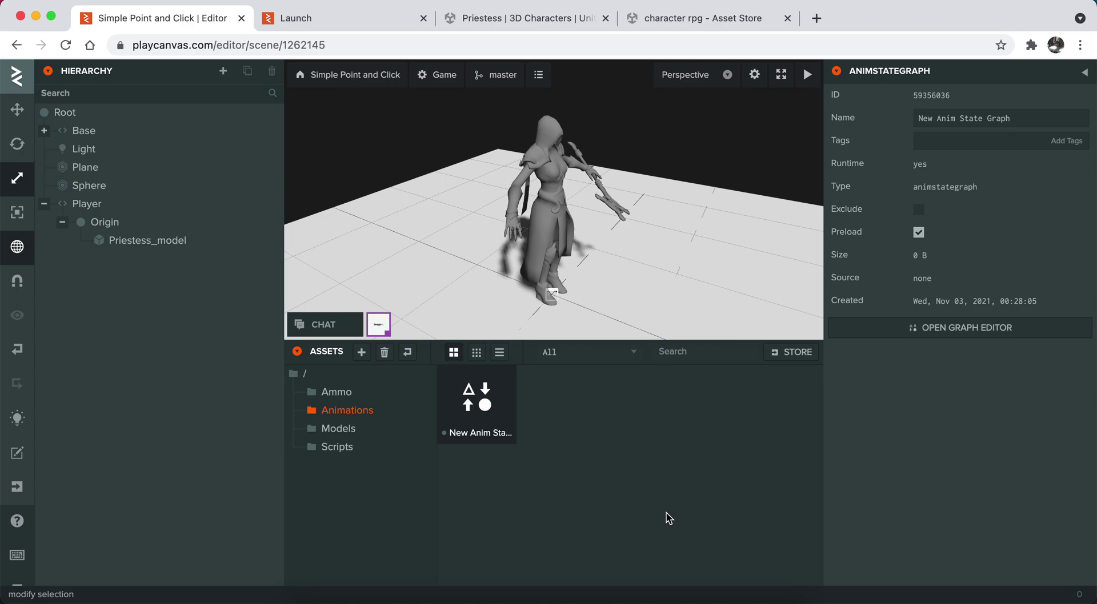
left_click(1026, 118)
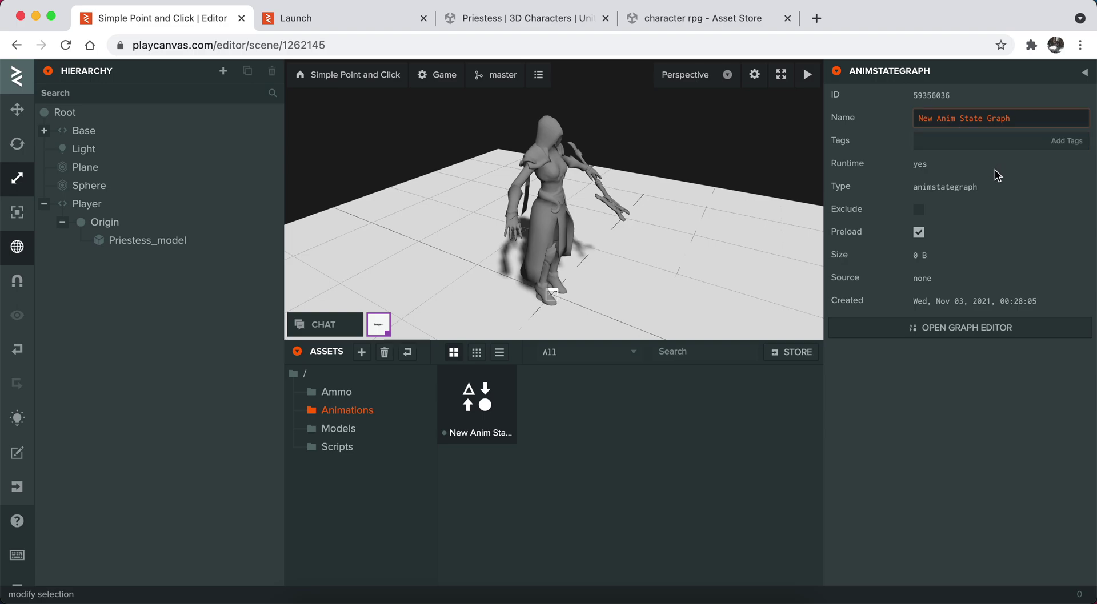
type("Hero")
key("Return")
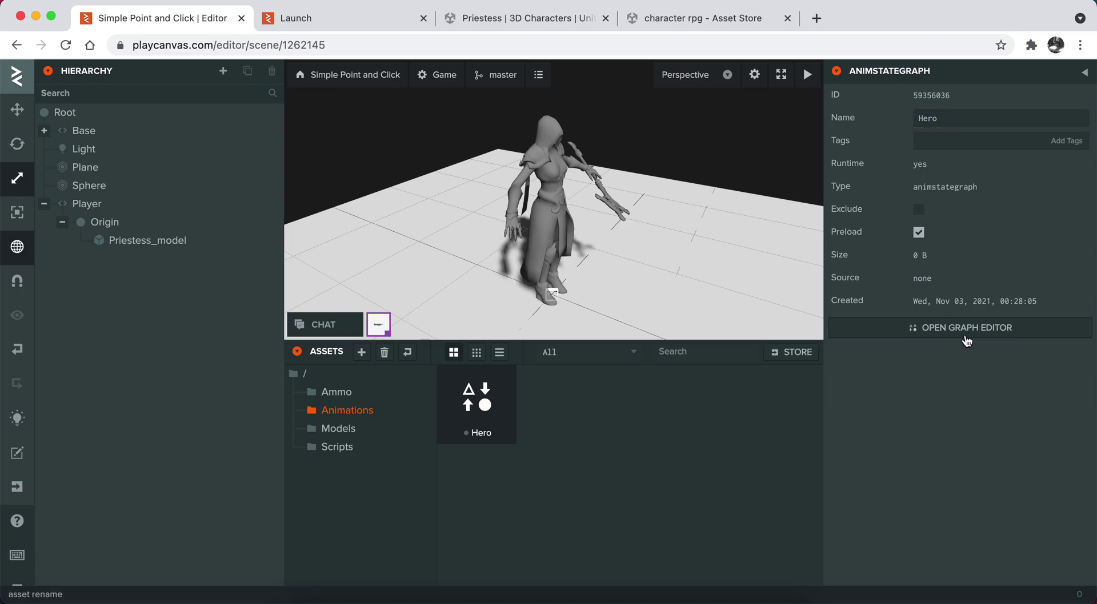
left_click(948, 325)
Step: Rename the graph's Initial State node to Idle
left_click_drag(758, 267, 563, 280)
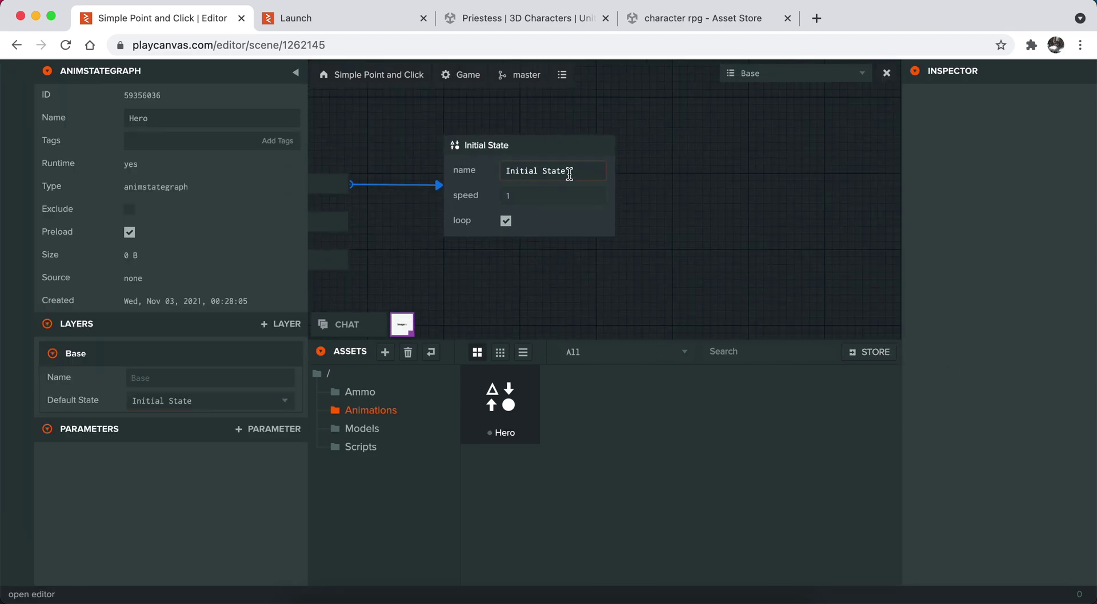
left_click(568, 170)
key("super+a")
type("Id")
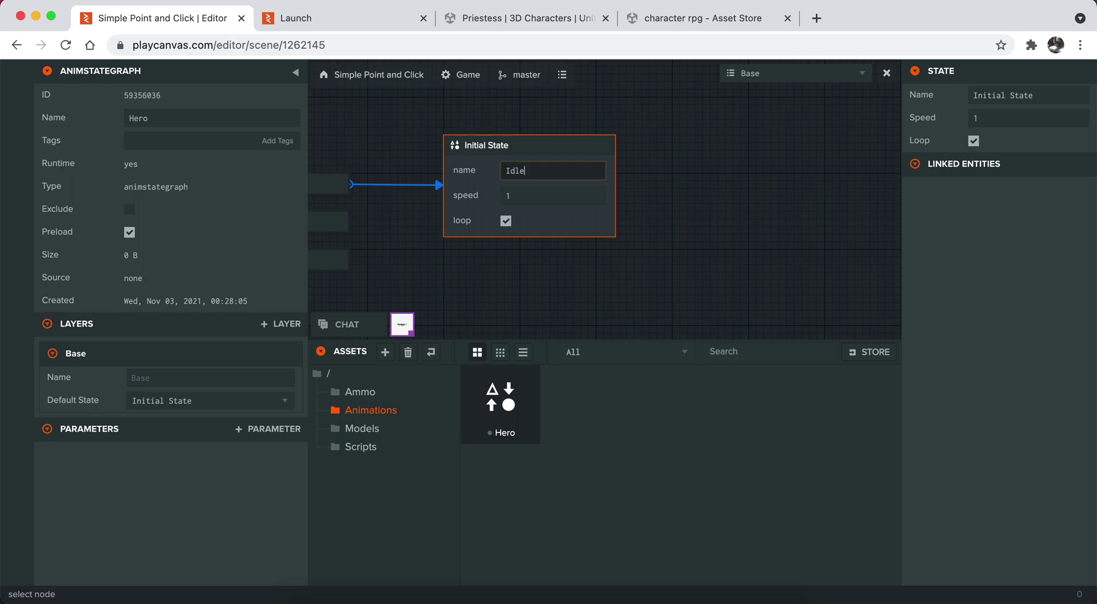
type("le")
left_click(734, 177)
Step: Add a new state below Idle and name it Run
right_click(698, 179)
left_click(735, 186)
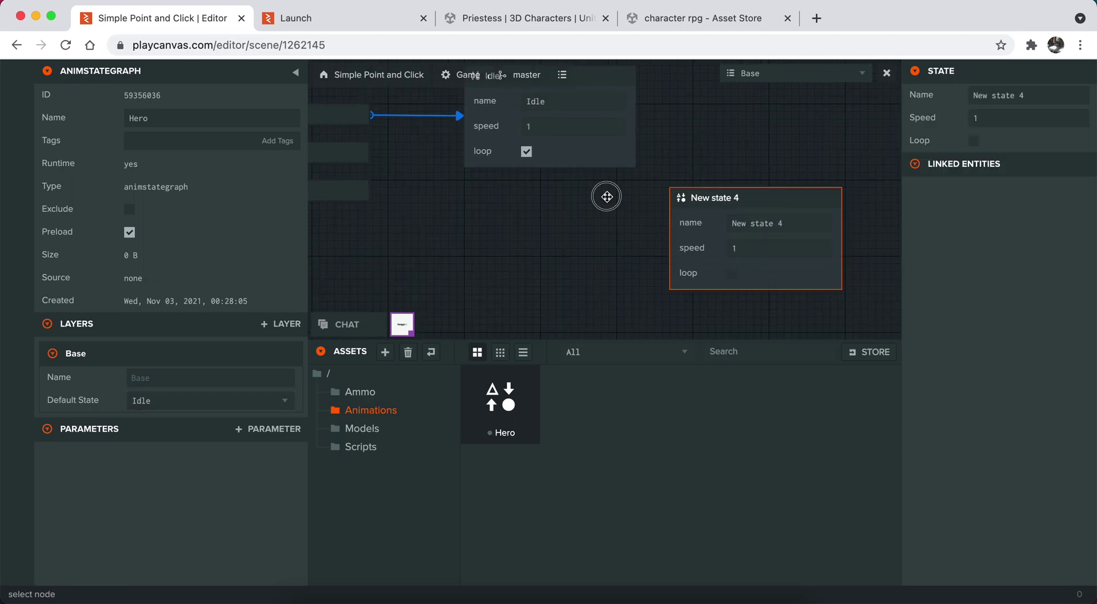
left_click_drag(606, 196, 481, 196)
left_click(559, 220)
key("super+a")
type("W")
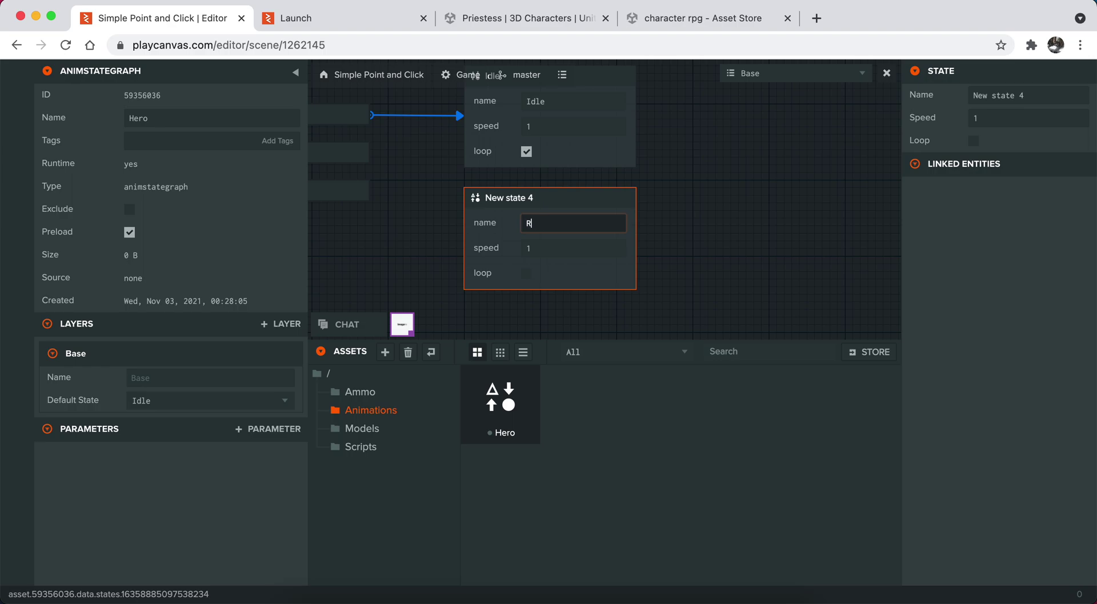
type("un")
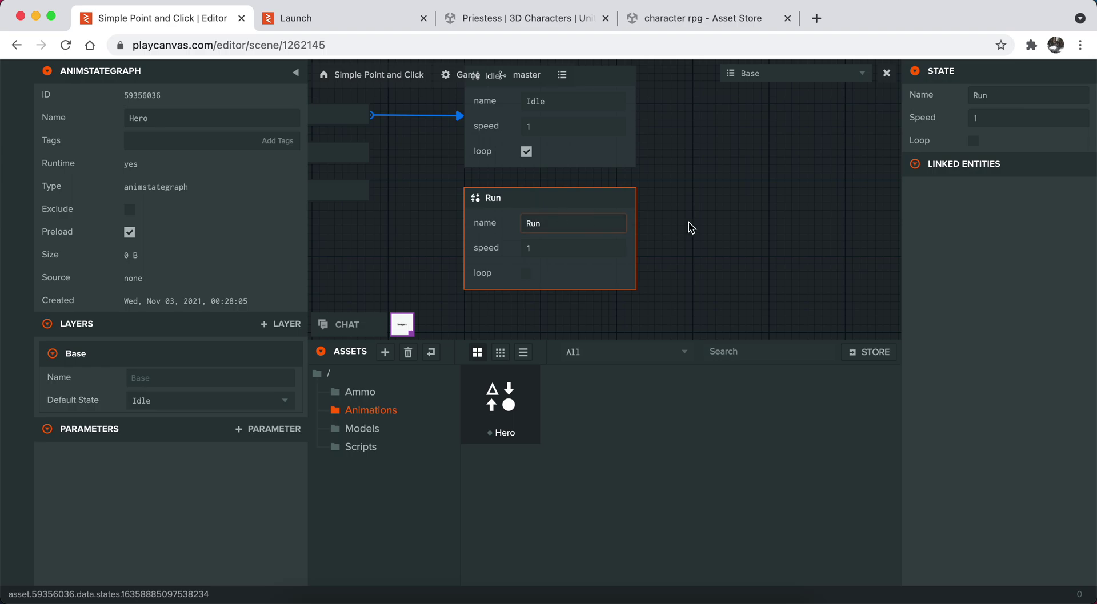
left_click(691, 227)
Step: Link Idle to Run with a transition and add a new graph parameter
left_click_drag(713, 189, 782, 207)
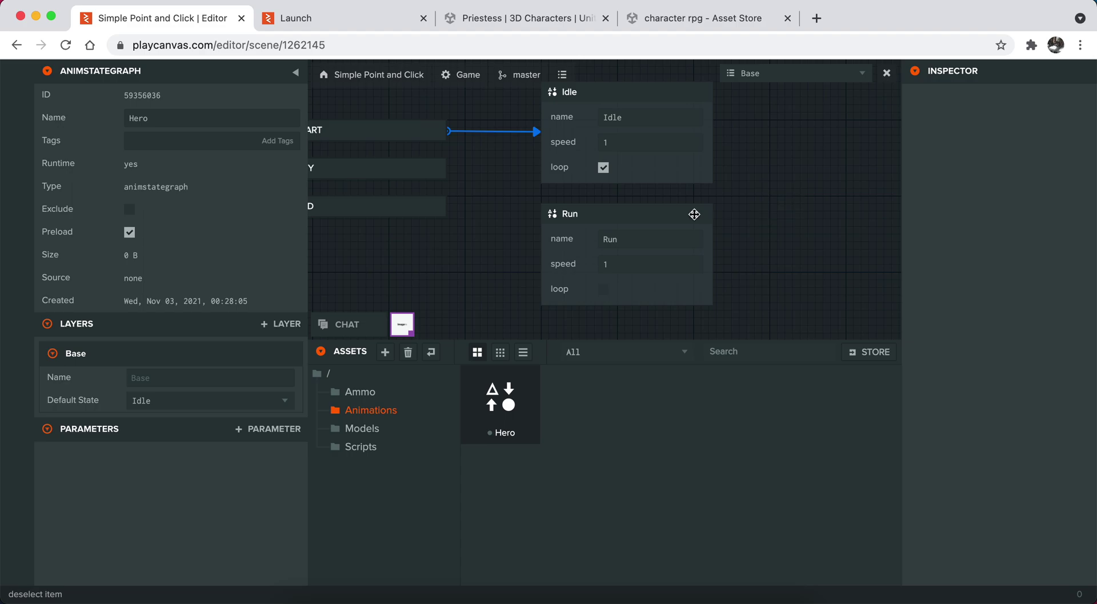
right_click(629, 173)
left_click(651, 182)
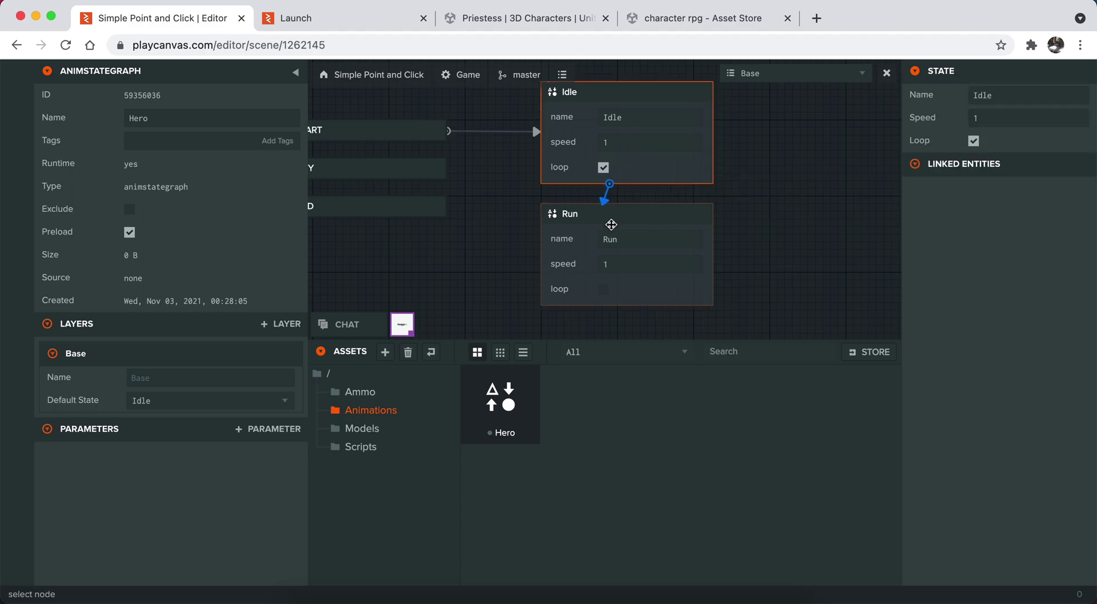
left_click(610, 223)
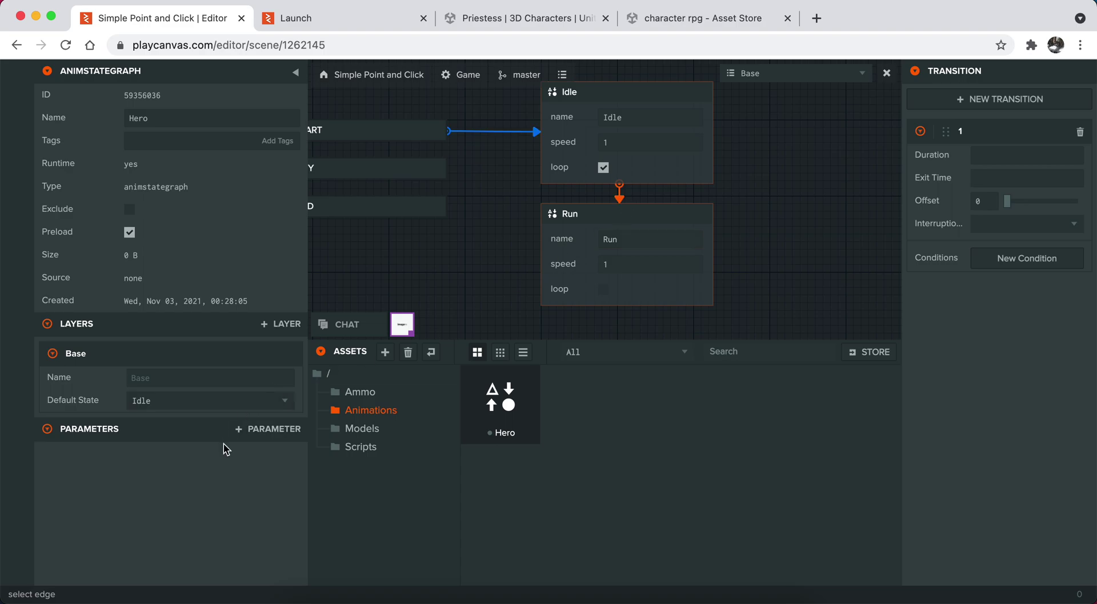
left_click(268, 429)
Step: Make the parameter a Float, naming it Distance then renaming it Speed
left_click(221, 505)
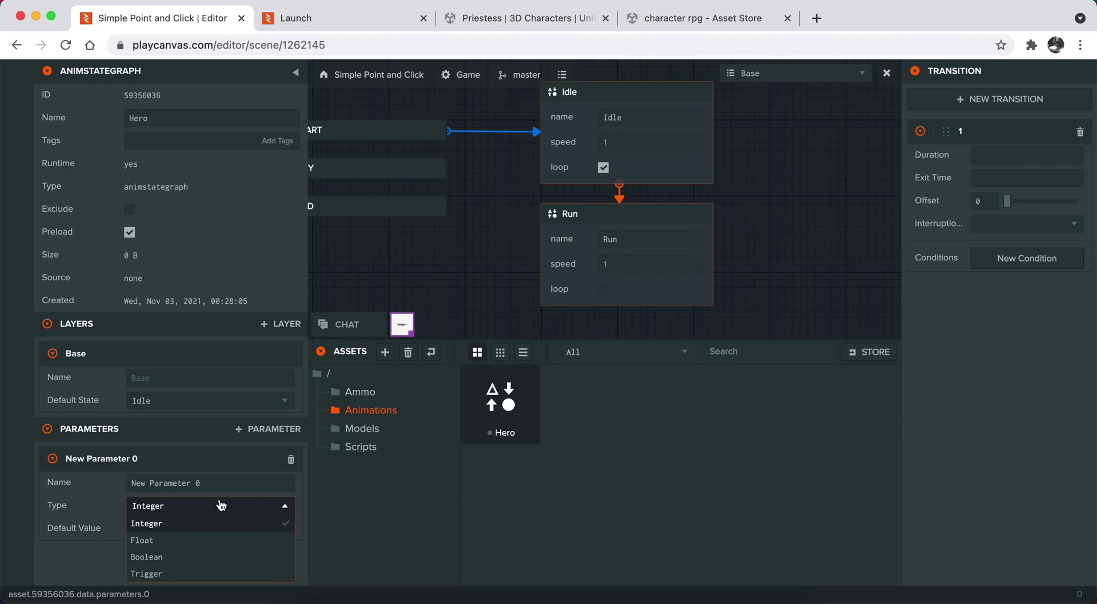
left_click(182, 540)
type("Dis")
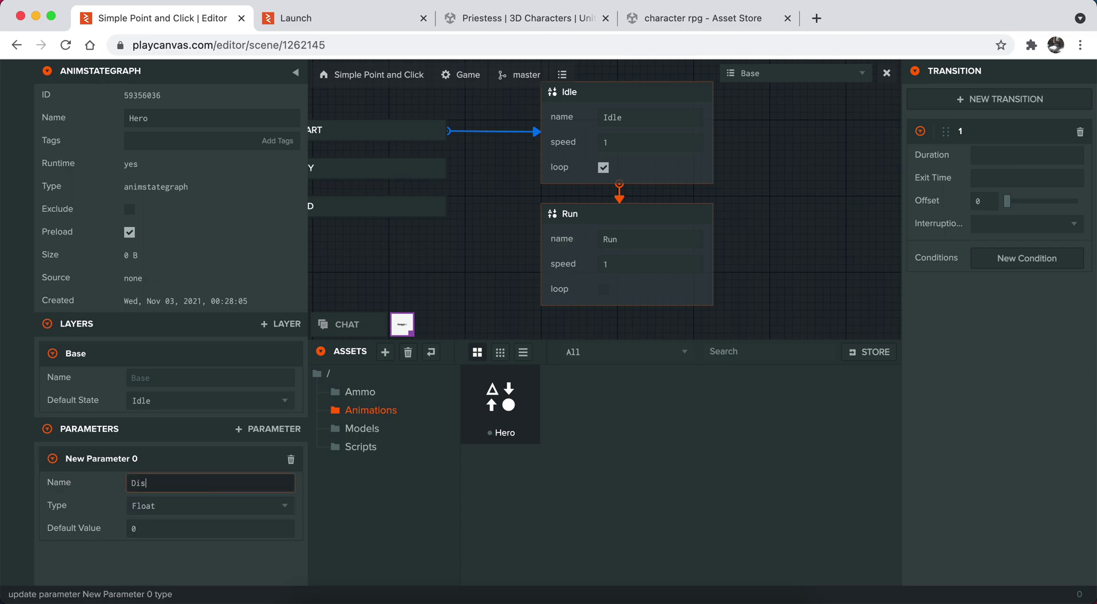
type("tance")
key("Return")
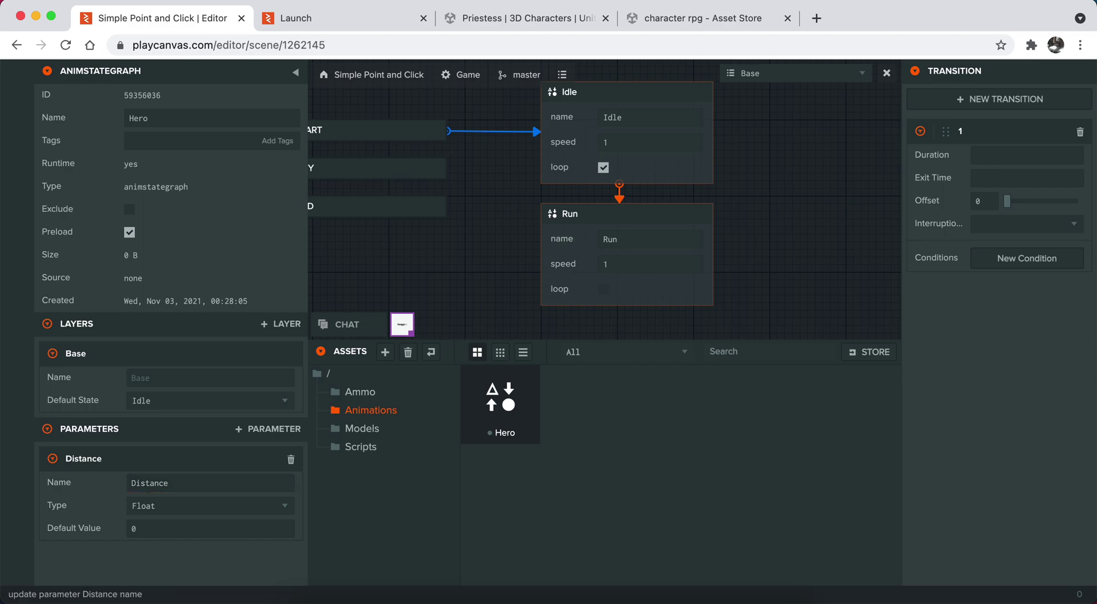
double_click(197, 488)
type("Spe")
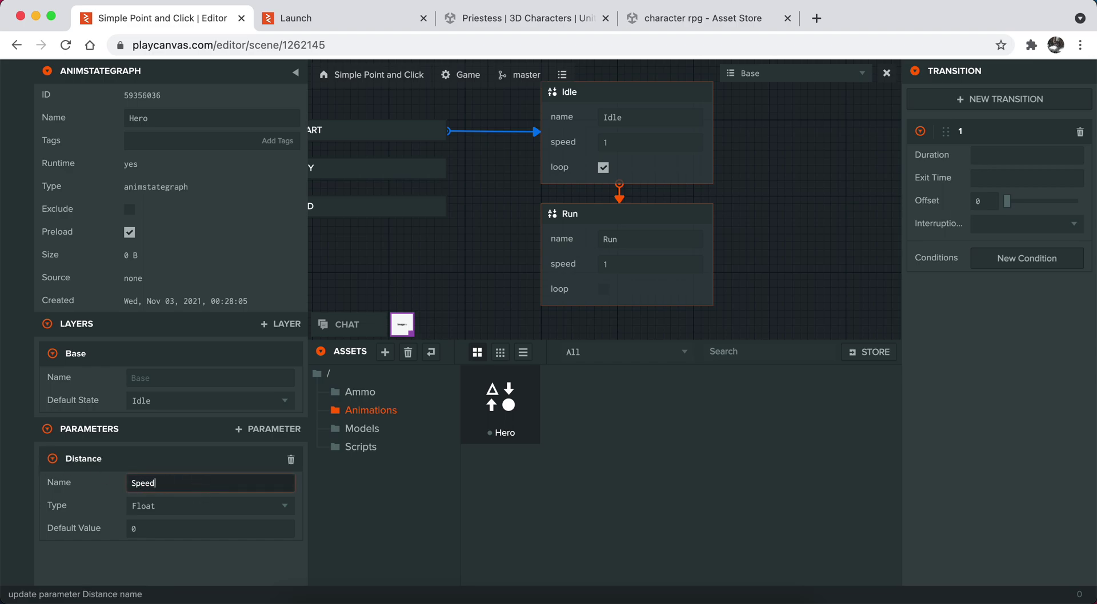
type("ed")
key("Return")
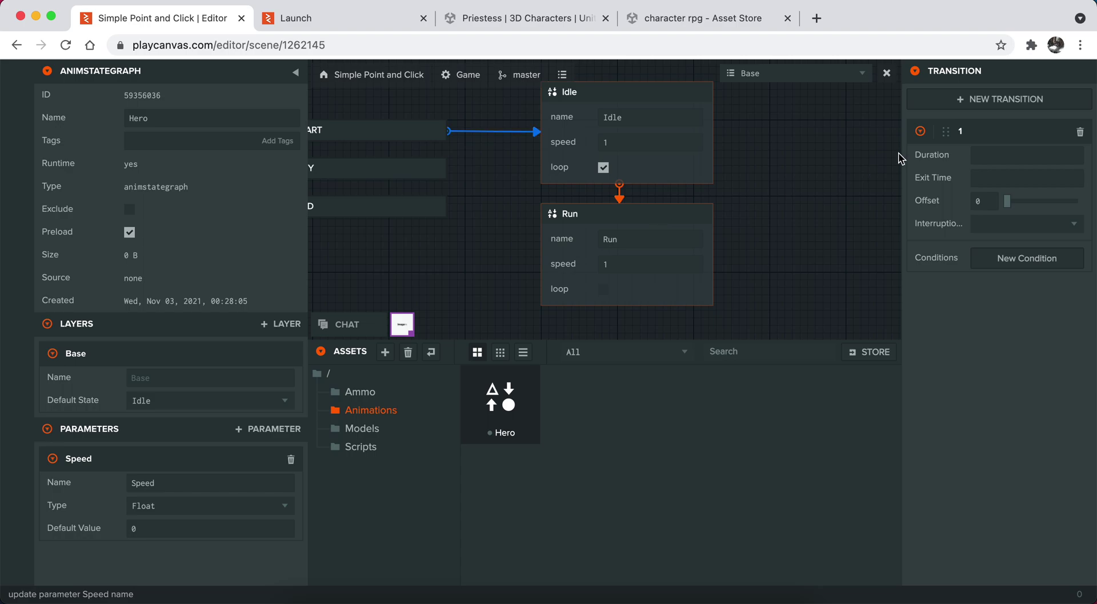
left_click_drag(901, 158, 863, 159)
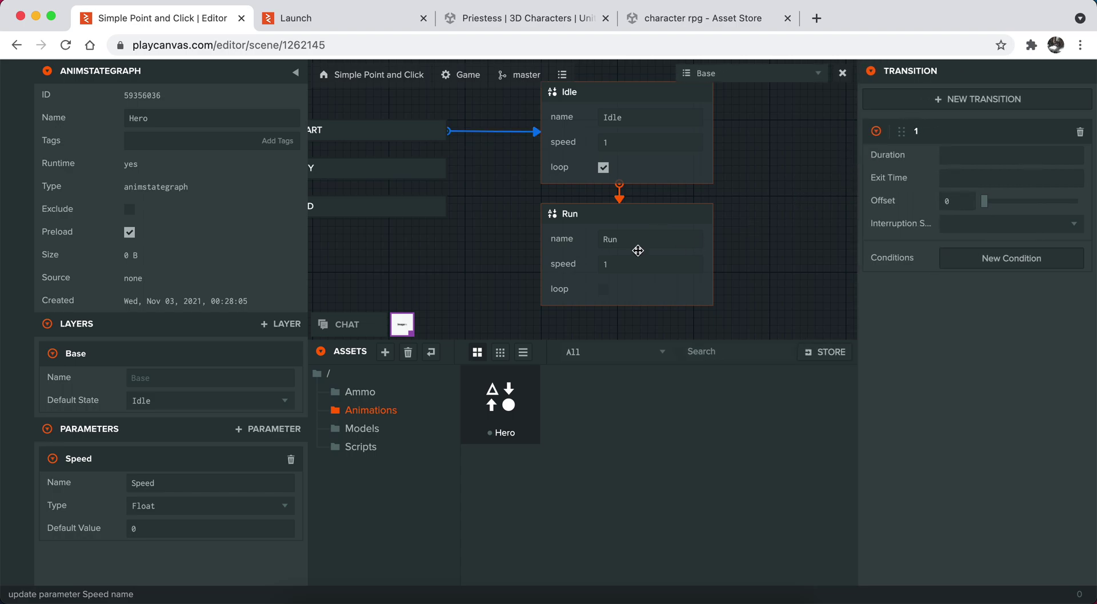
left_click(612, 243)
Step: Select the Idle-to-Run transition arrow in the graph
left_click(741, 213)
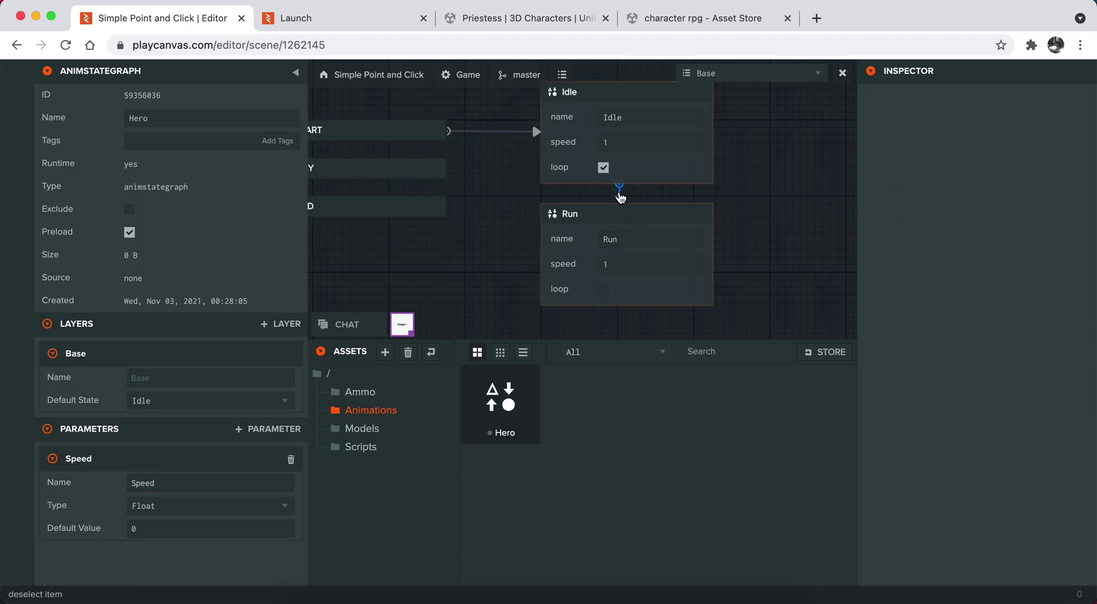
right_click(627, 181)
left_click(776, 208)
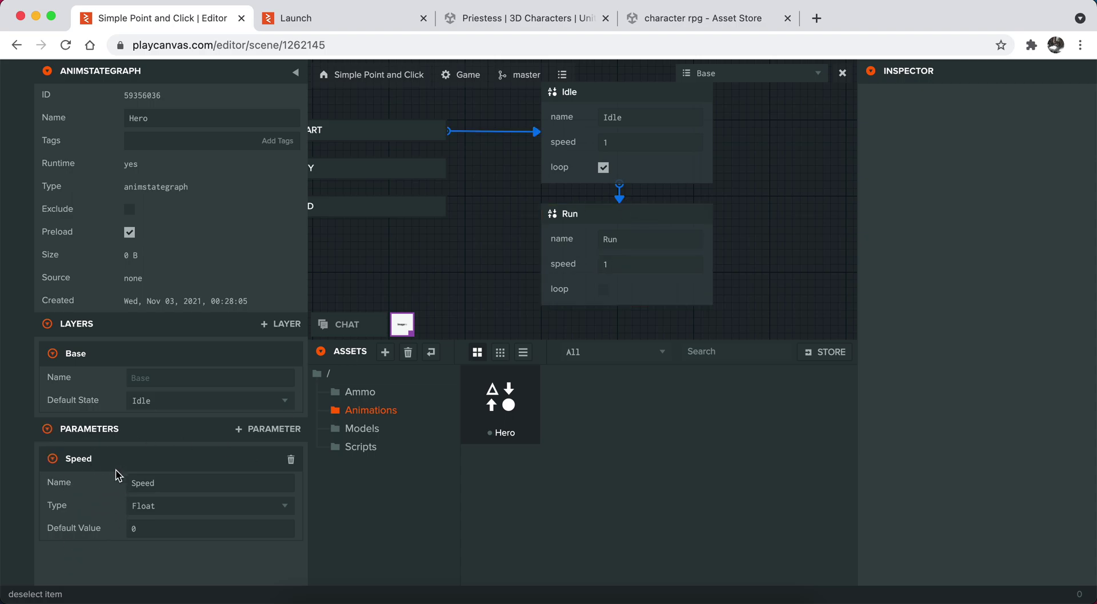
left_click(620, 198)
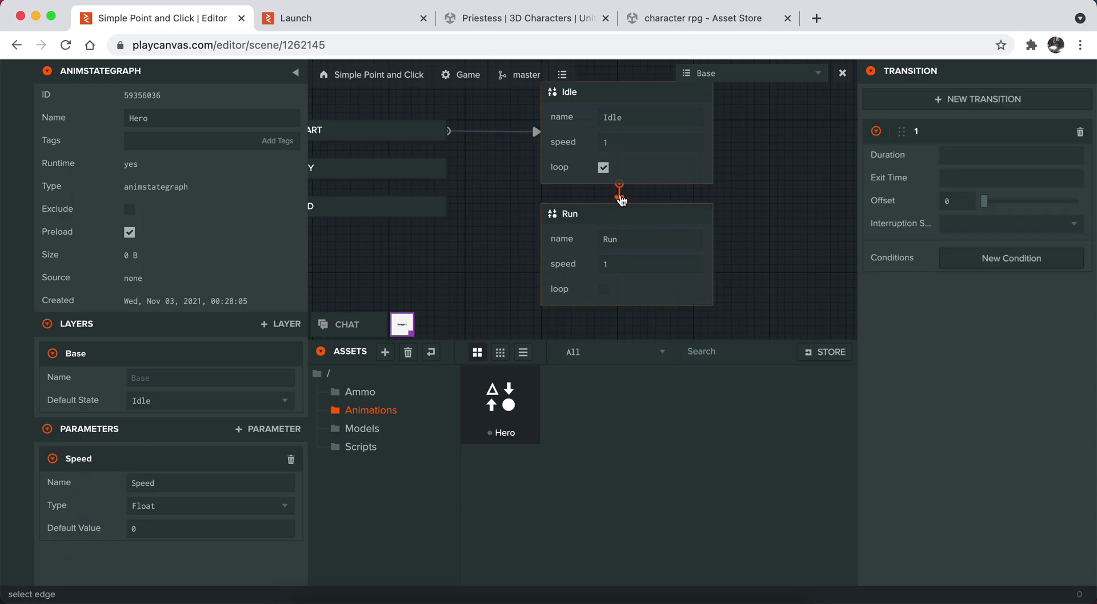
Step: Add a condition to the transition requiring Speed > 0.1
left_click(956, 261)
left_click(917, 284)
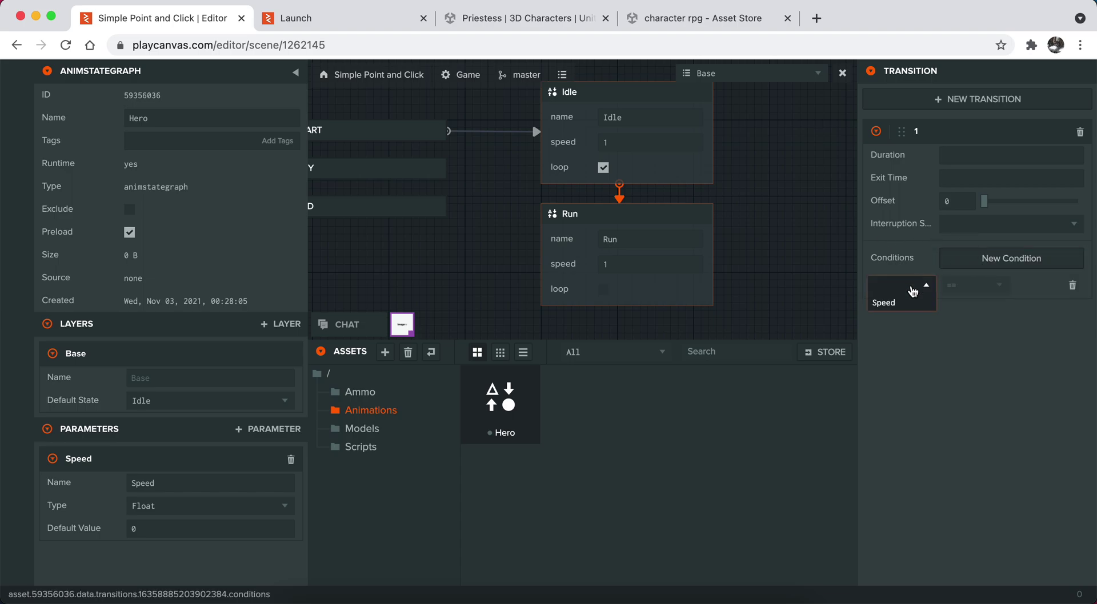
left_click(905, 303)
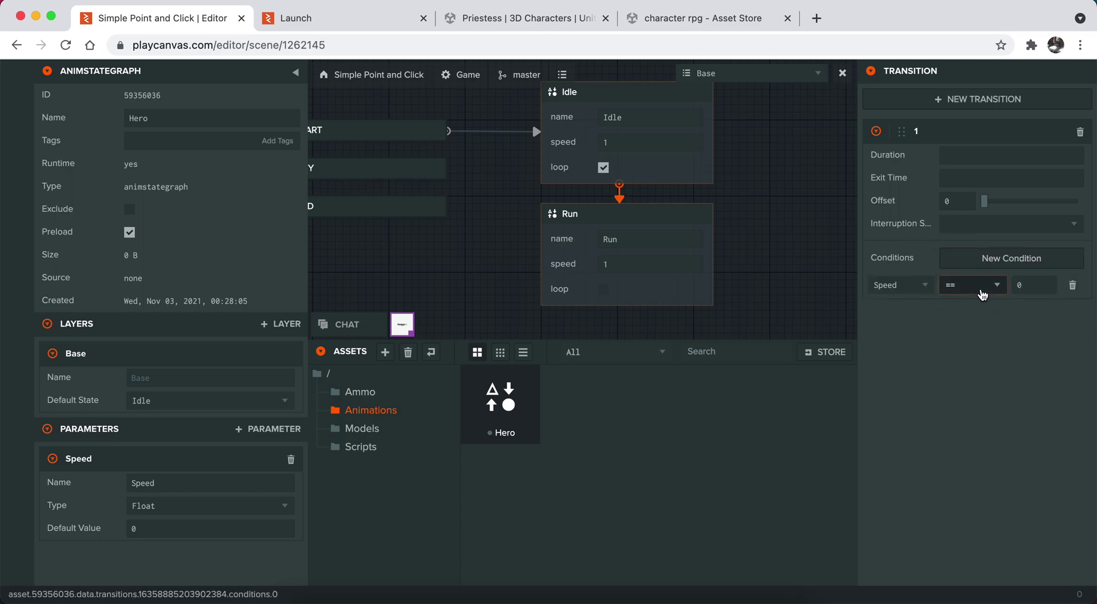
left_click(981, 290)
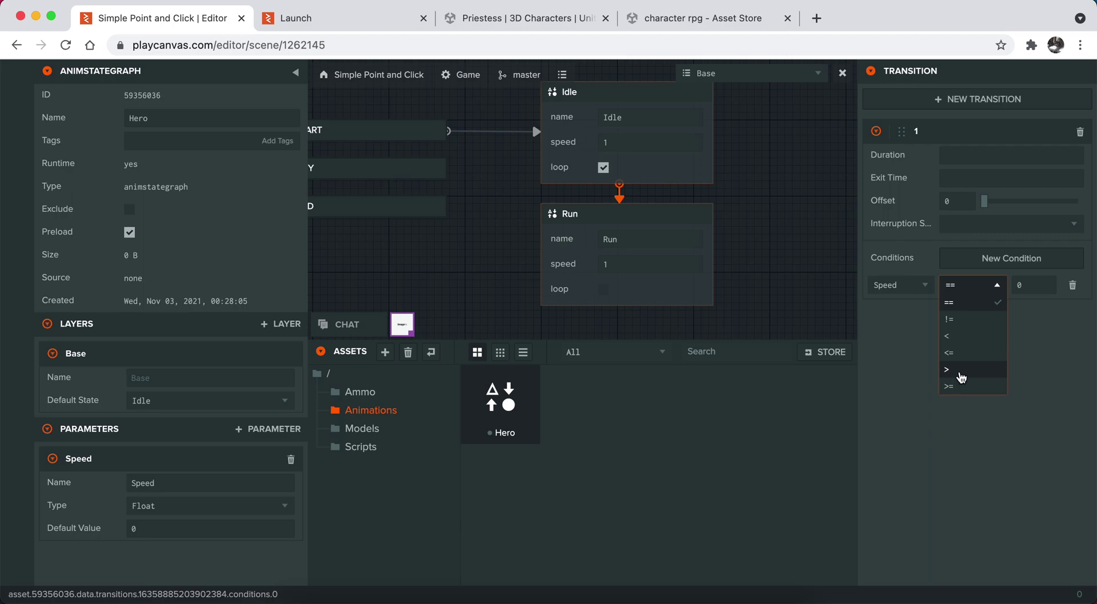
left_click(960, 370)
left_click(1027, 292)
type(".")
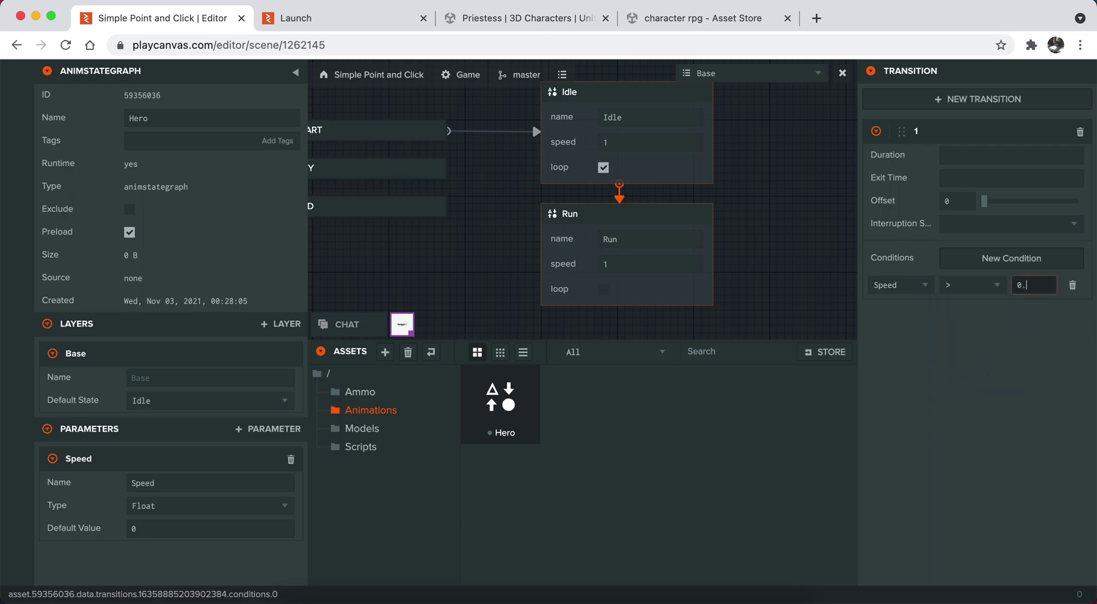
type("1")
key("Return")
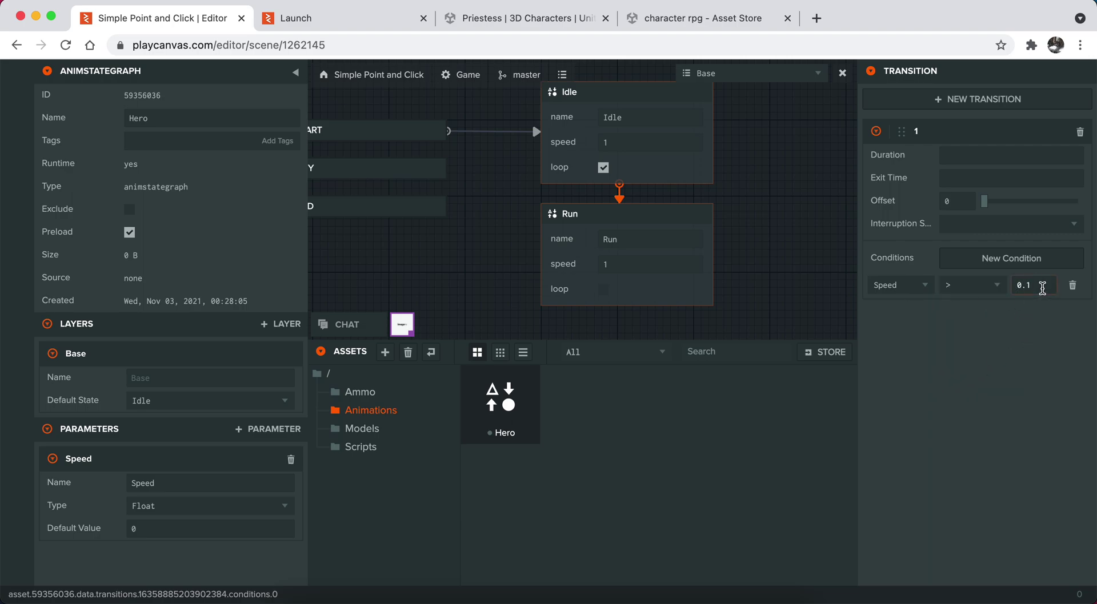
left_click(1028, 287)
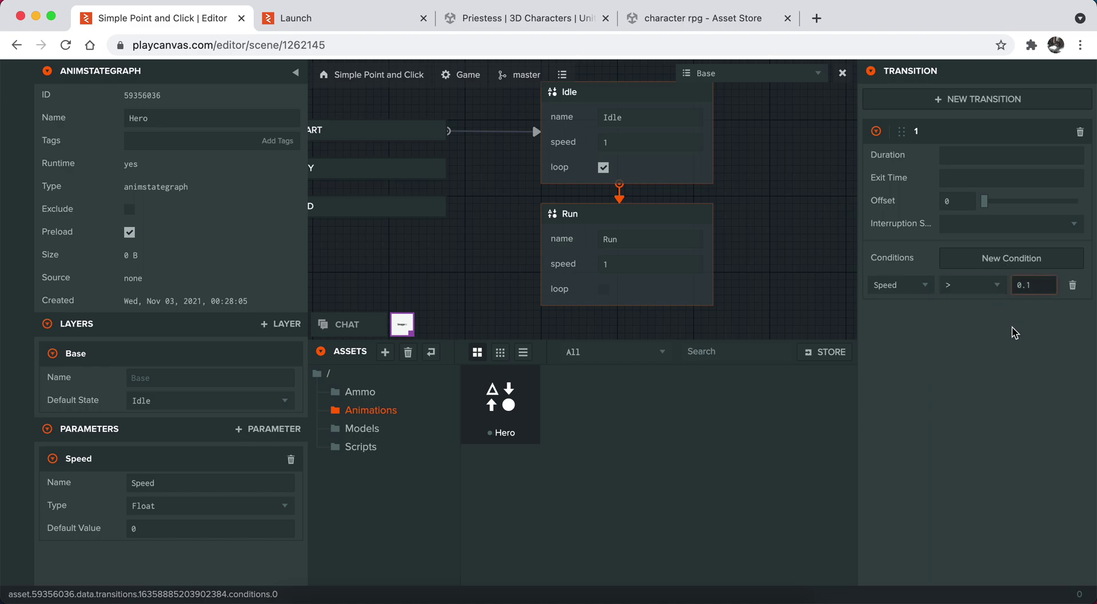
Step: Set the Idle-to-Run transition duration to 0.1 and start a transition from Run
left_click(948, 155)
type("0.1")
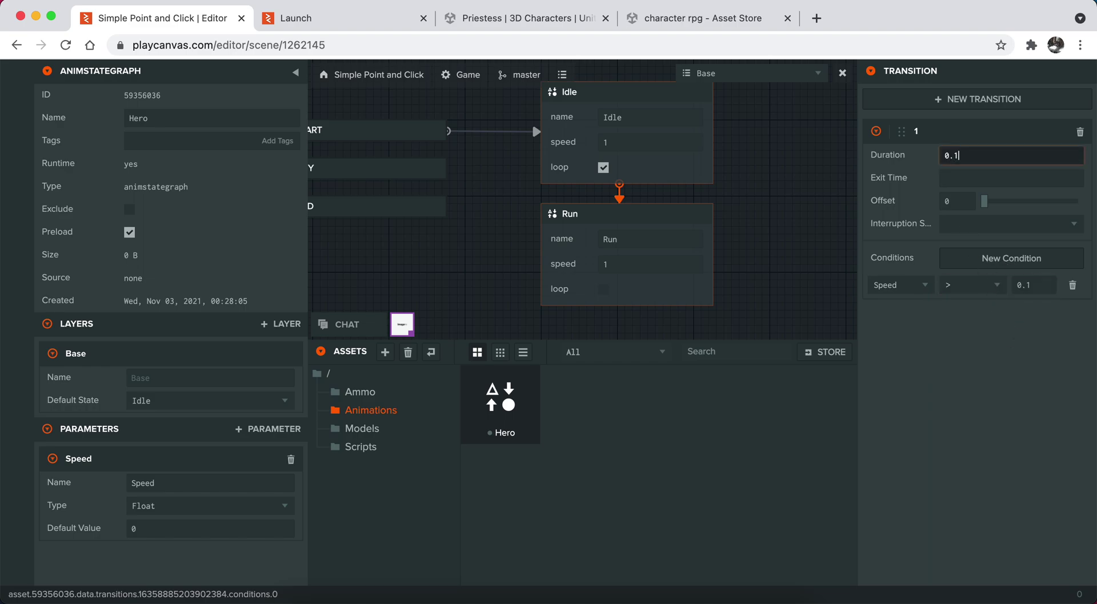
key("Return")
right_click(634, 216)
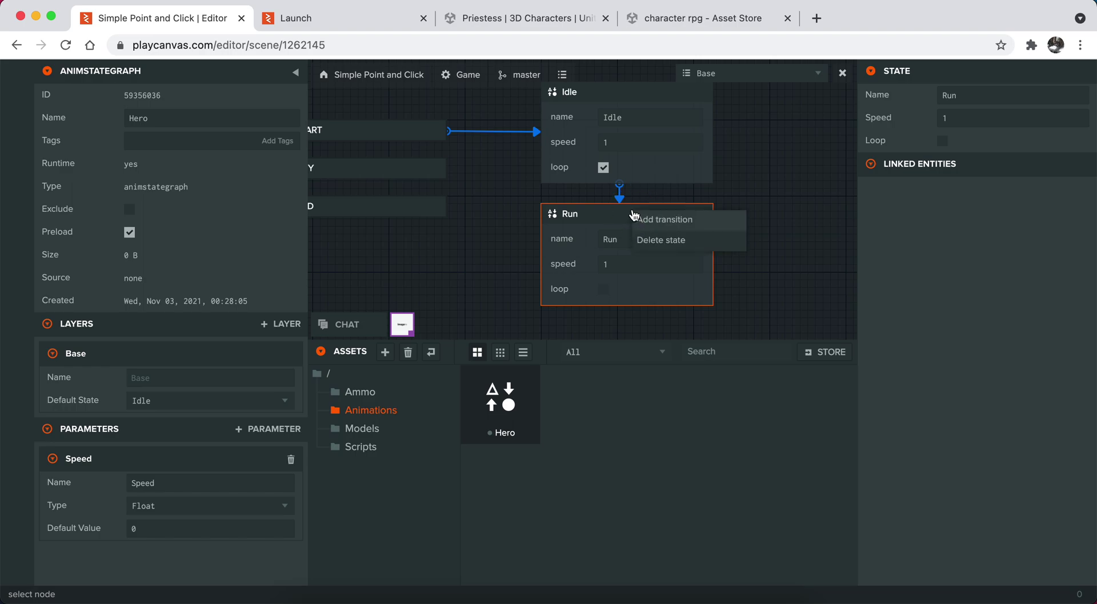
left_click(663, 219)
Step: Connect the Run-to-Idle transition and set its duration to 0.1
left_click(661, 177)
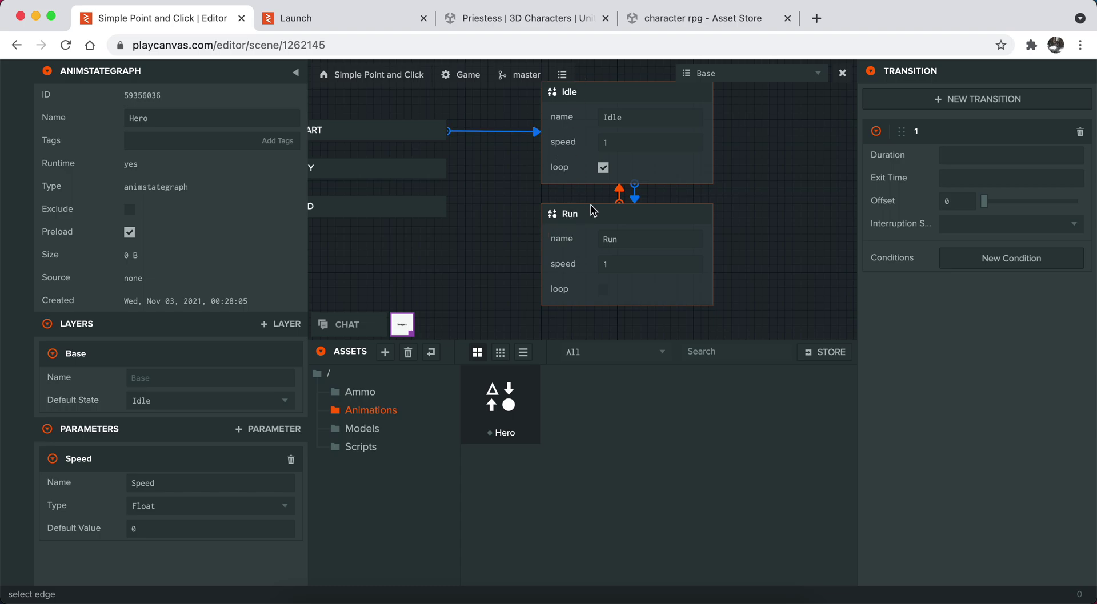
left_click(942, 158)
type("0.1")
key("Return")
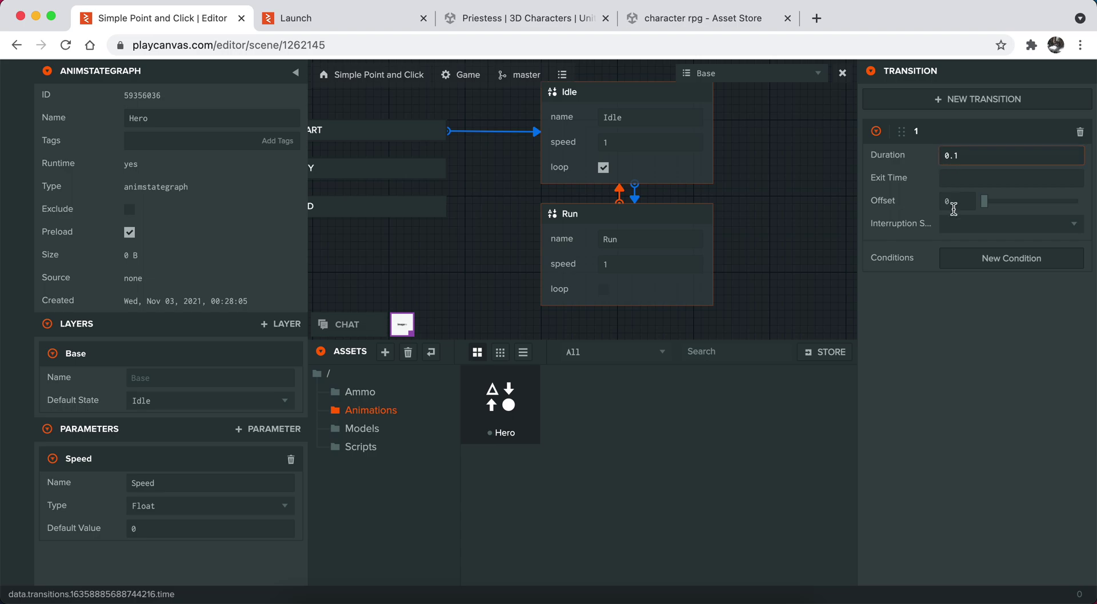
Step: Give the Run-to-Idle transition a Speed < 0.1 condition
left_click(988, 257)
left_click(986, 286)
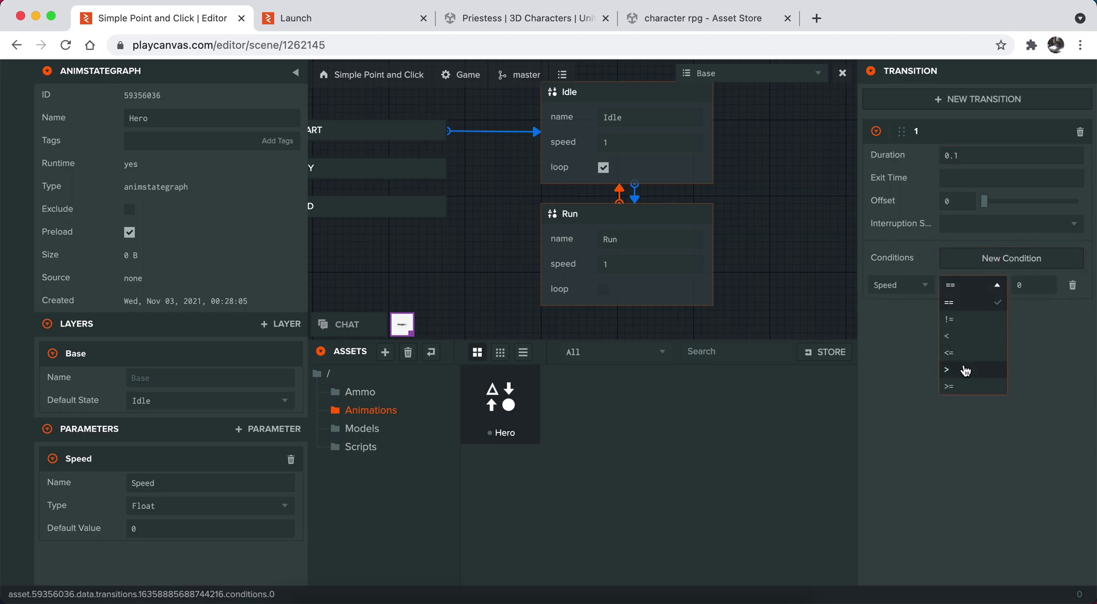
left_click(964, 337)
left_click(1031, 285)
type(".1")
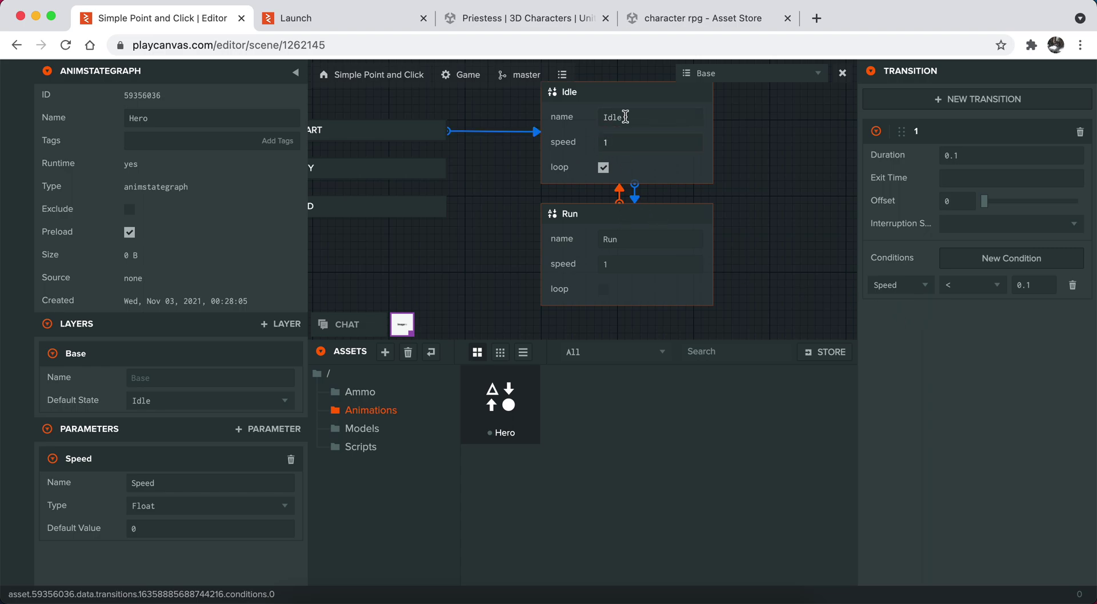
Step: Change the Idle-to-Run condition to Speed >= 0.1 and return to the scene view
left_click(635, 194)
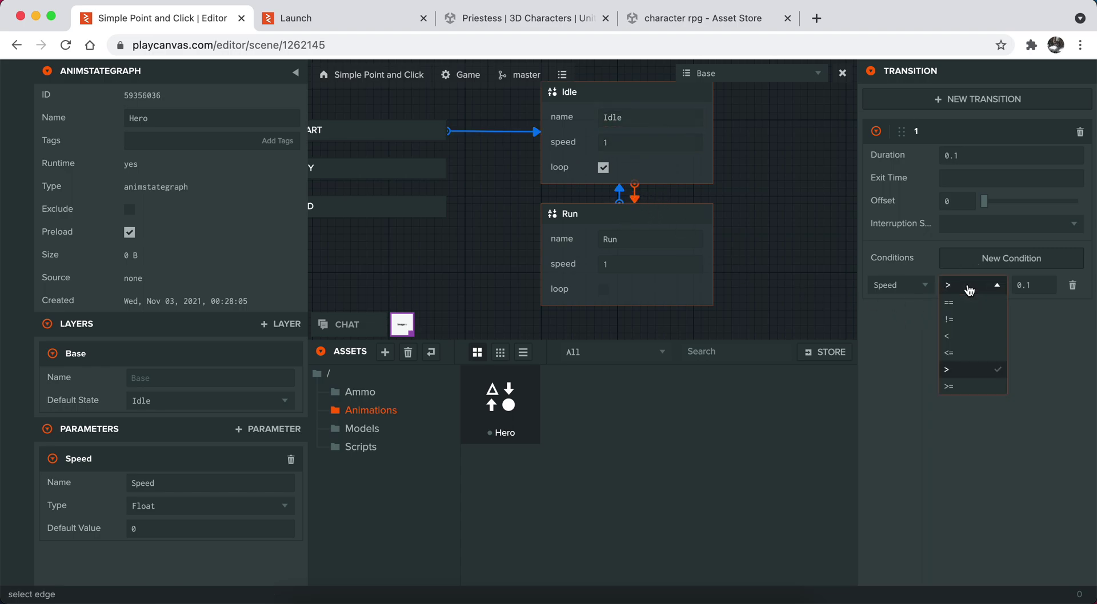
left_click(963, 386)
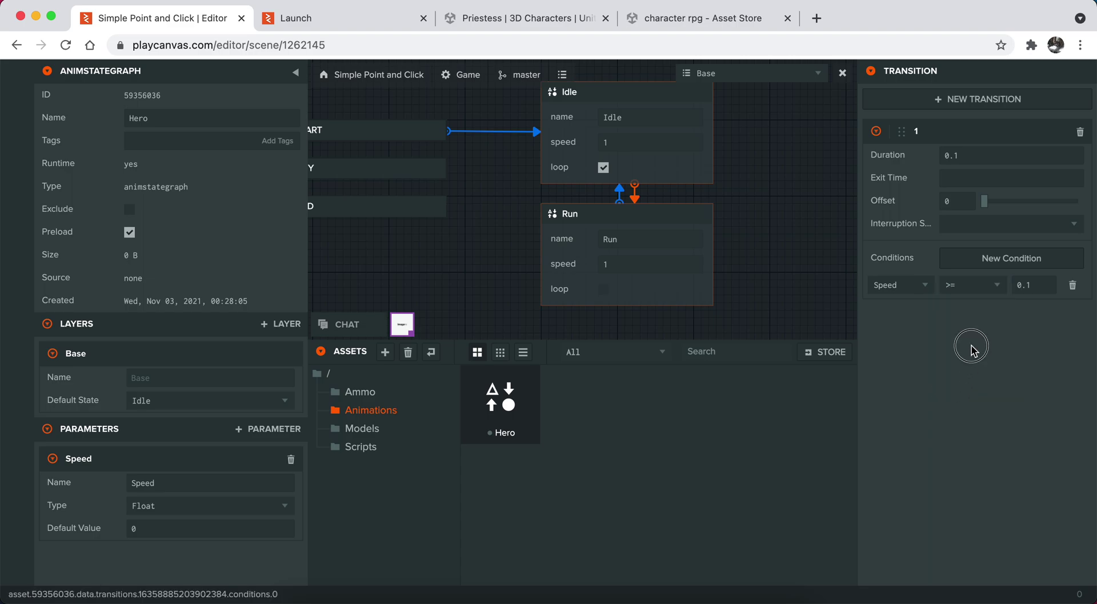
left_click(294, 72)
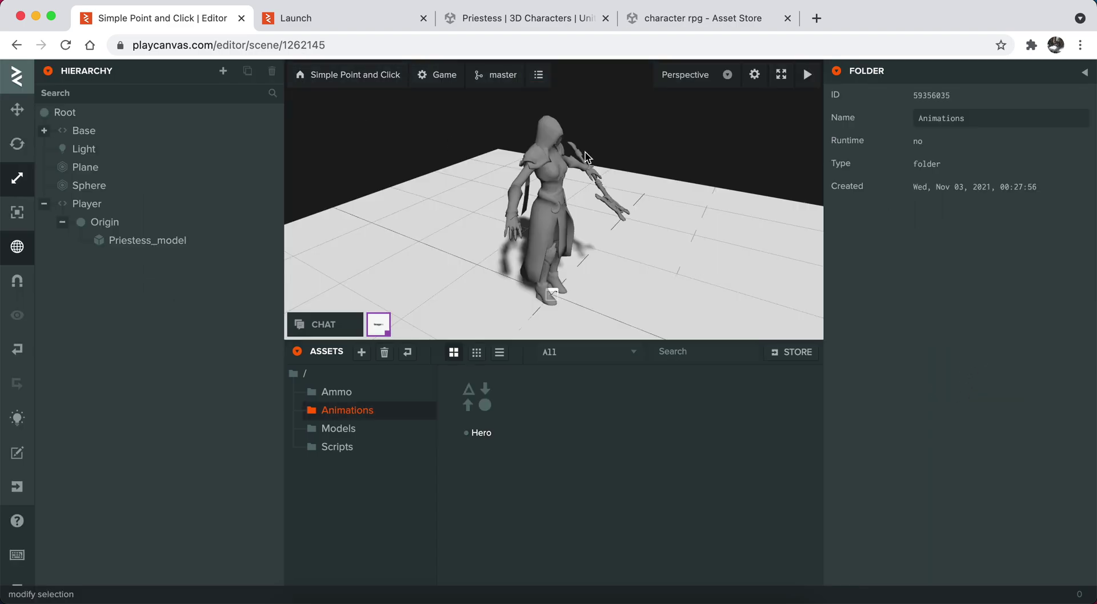
Step: Add an Anim component to the selected Priestess_model character
left_click(551, 141)
left_click(894, 246)
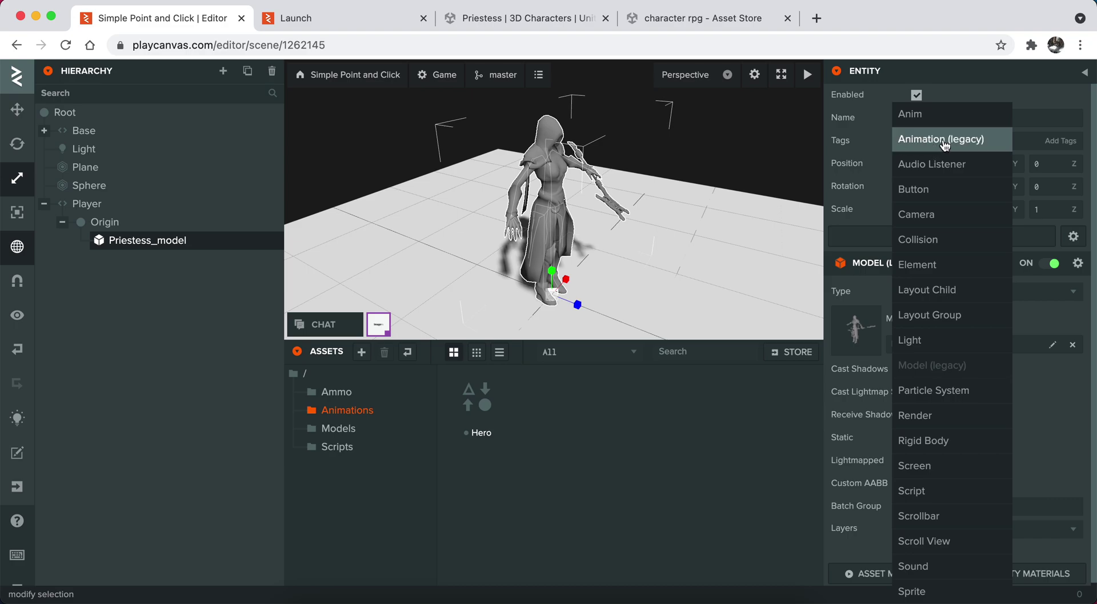
left_click(951, 113)
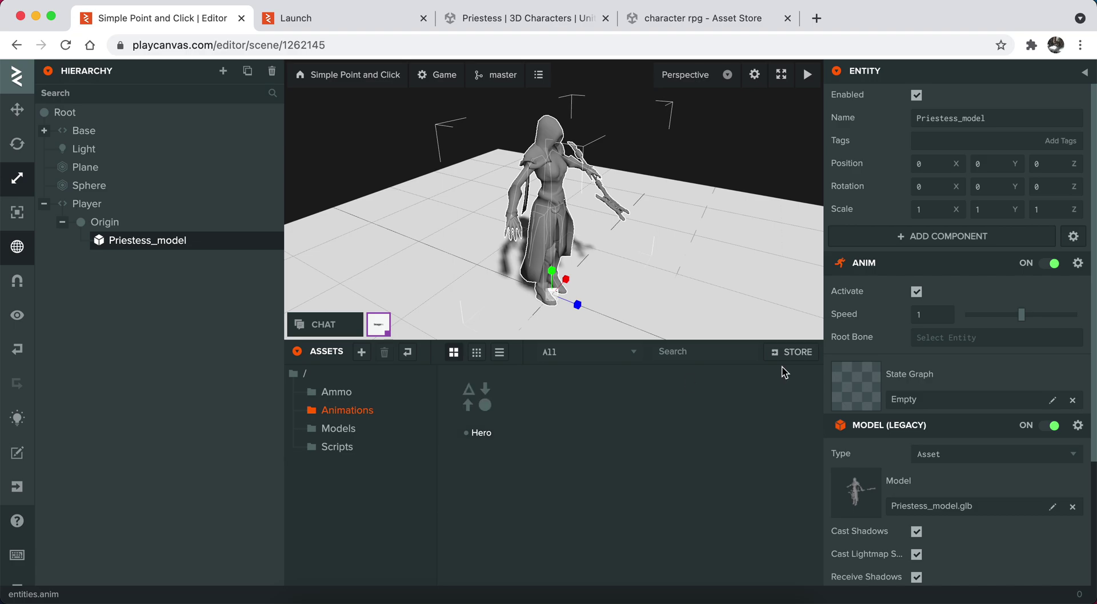
Step: Assign the Hero state graph to the Anim component and browse the Models folder assets
left_click_drag(485, 393, 938, 386)
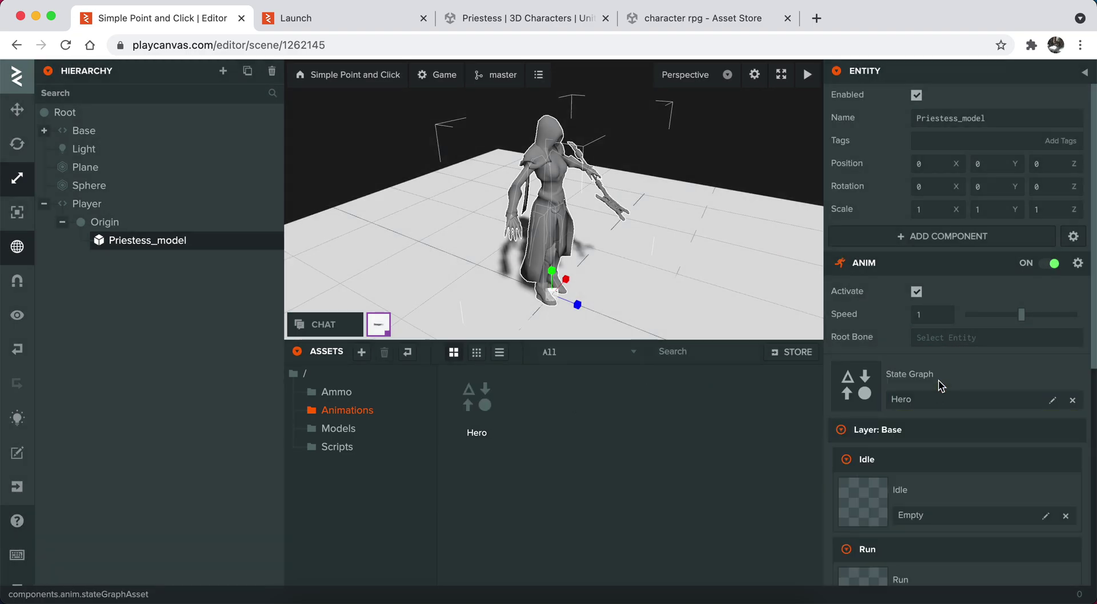
scroll(940, 377, "down", 2)
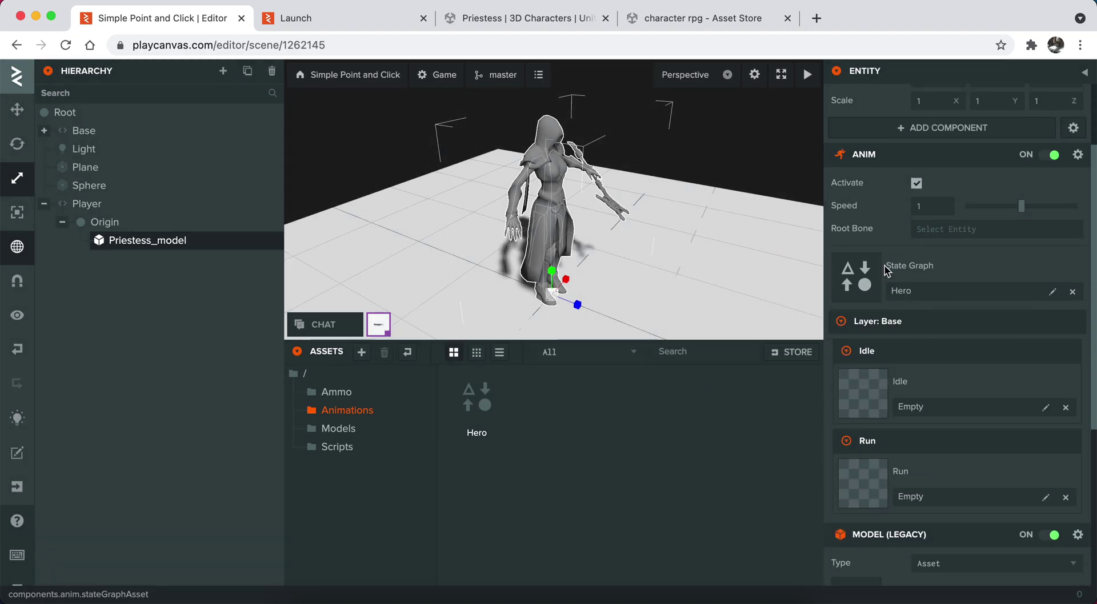
left_click(338, 429)
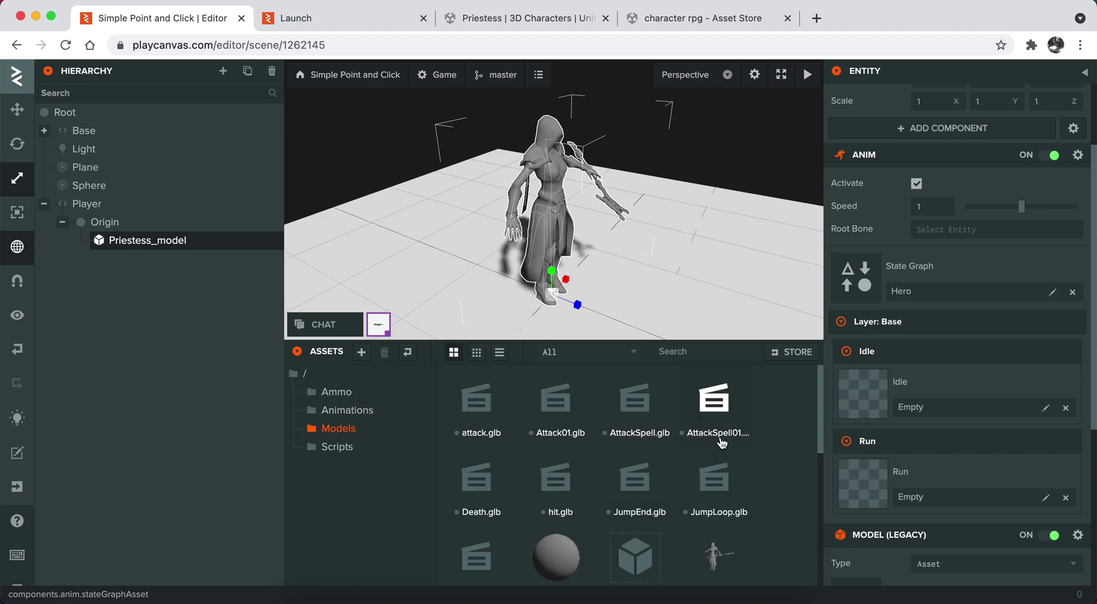
scroll(721, 443, "down", 3)
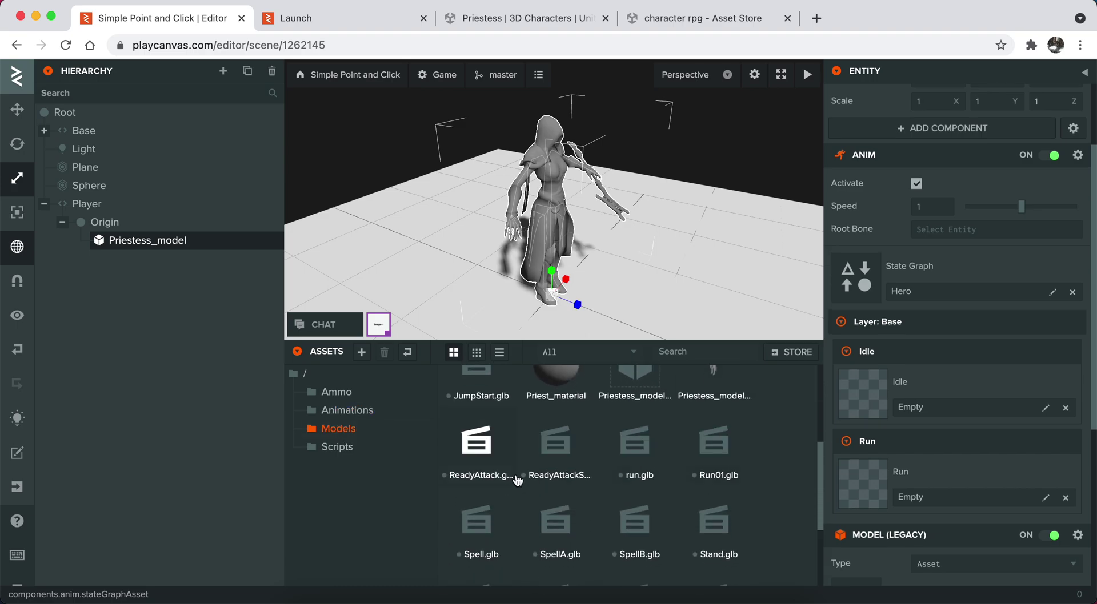
scroll(743, 457, "down", 3)
scroll(612, 473, "up", 6)
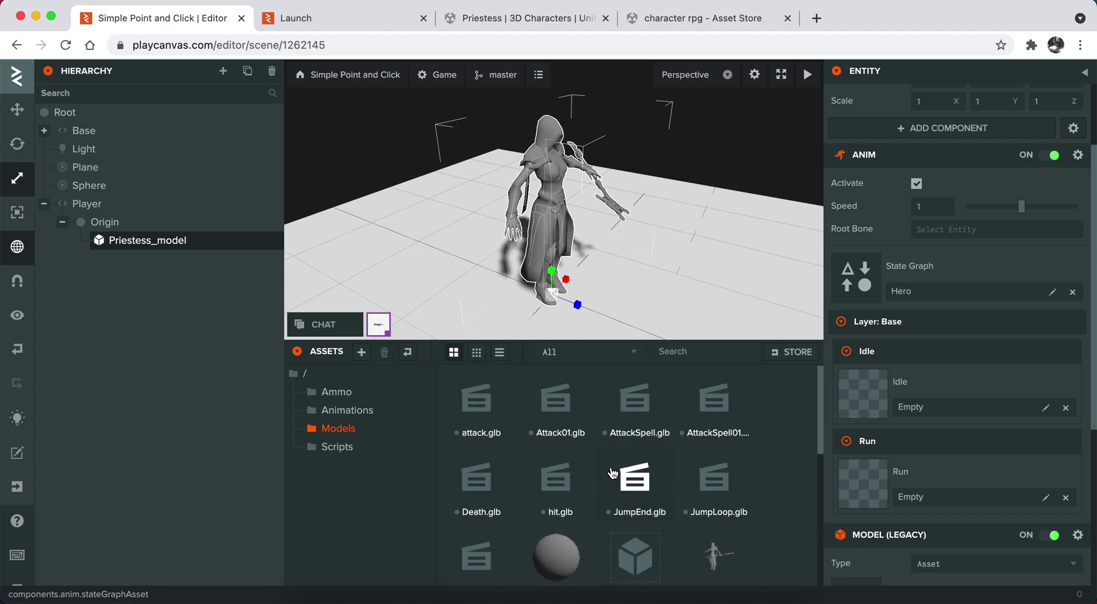
scroll(703, 474, "down", 1)
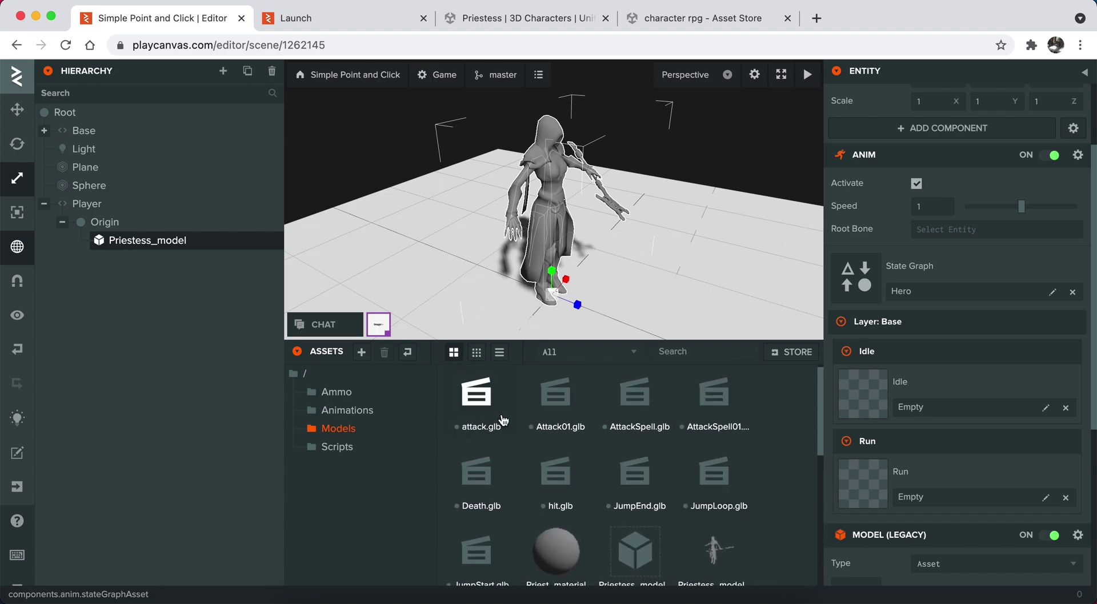
scroll(721, 431, "down", 3)
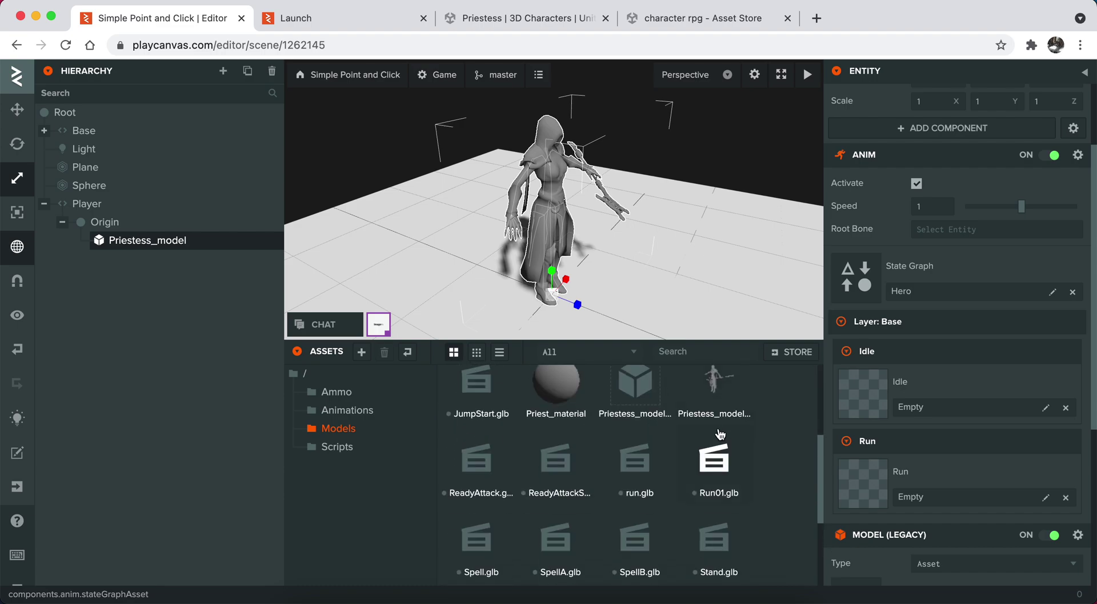
scroll(720, 435, "down", 3)
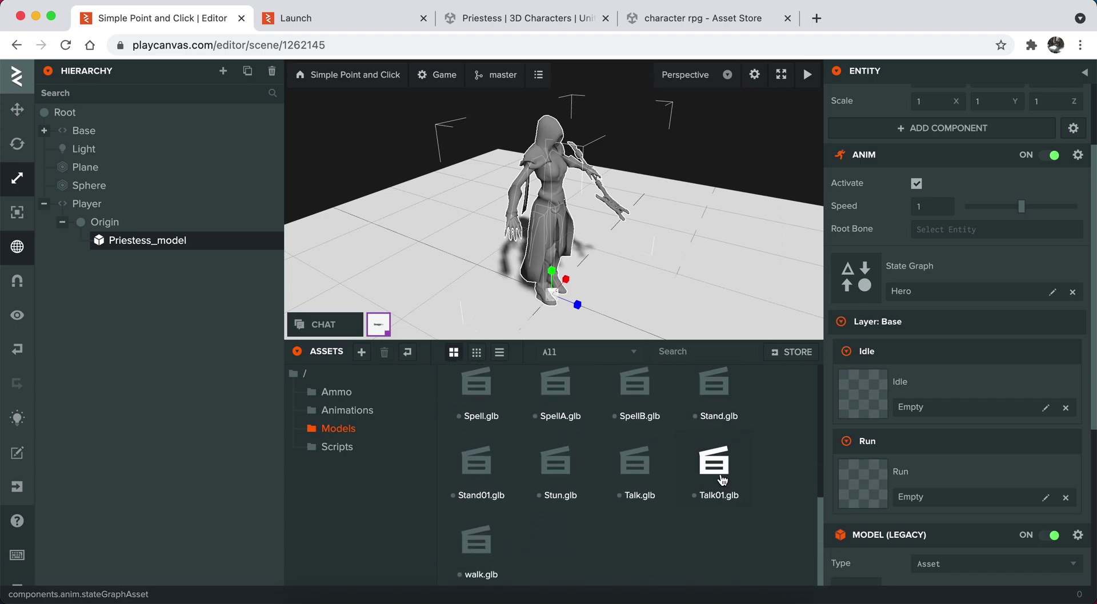
scroll(560, 440, "up", 5)
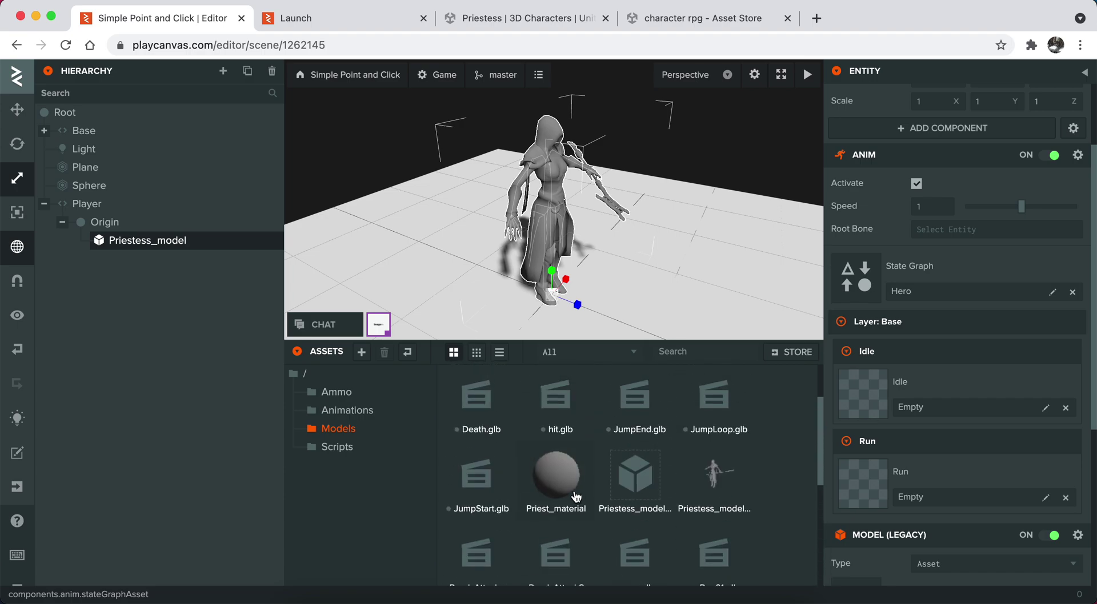
scroll(575, 496, "up", 2)
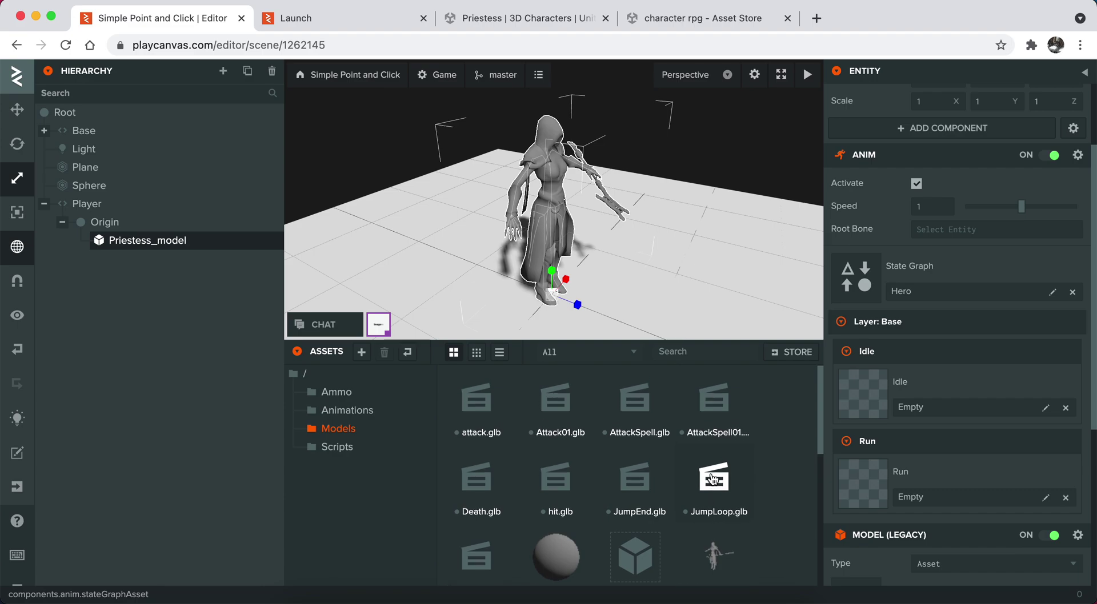
scroll(765, 432, "down", 3)
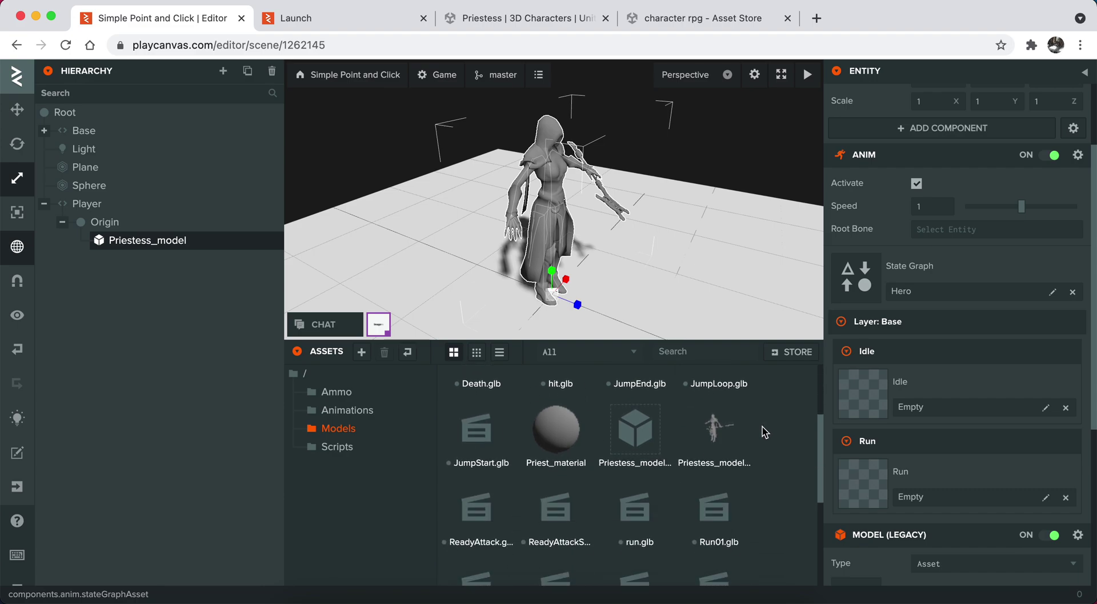
scroll(765, 433, "down", 1)
scroll(764, 433, "down", 2)
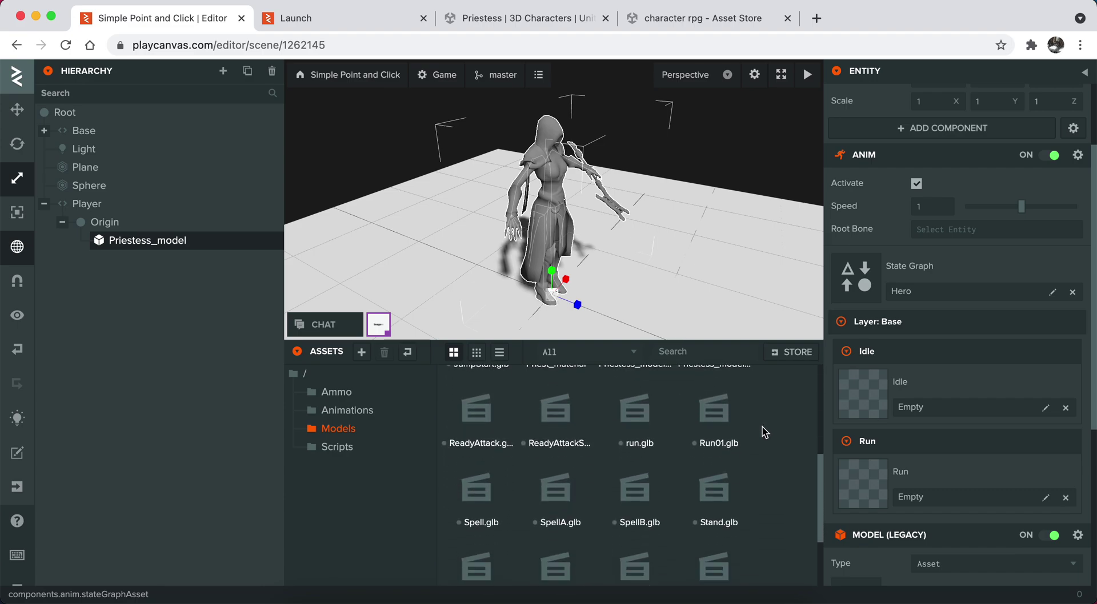
Step: Assign Stand.glb to the Idle state and Run01.glb to the Run state
left_click_drag(727, 471, 943, 388)
scroll(607, 475, "down", 2)
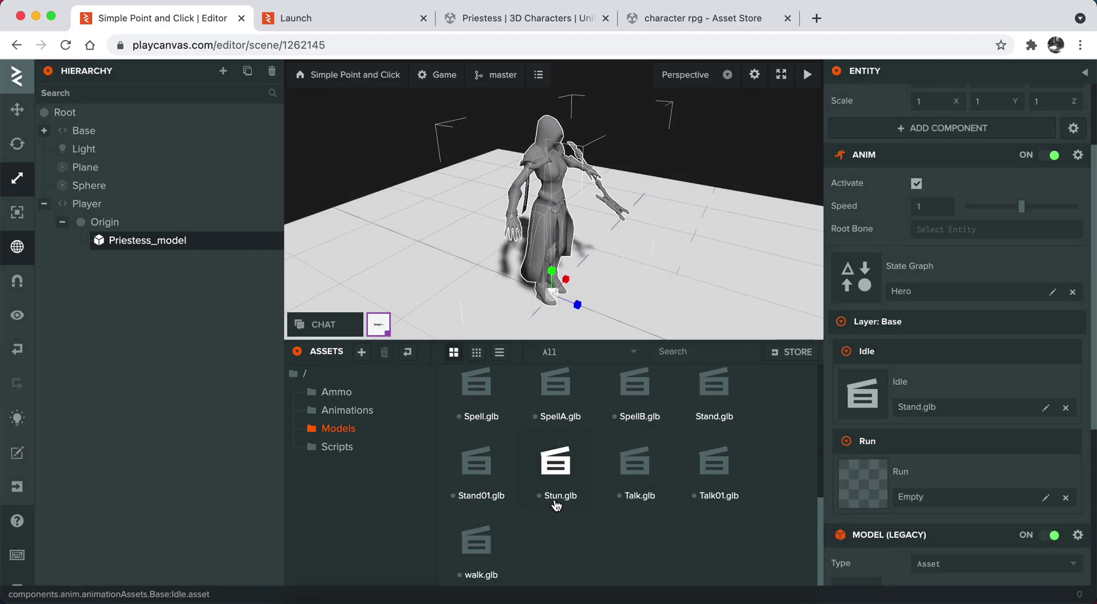
scroll(565, 501, "up", 2)
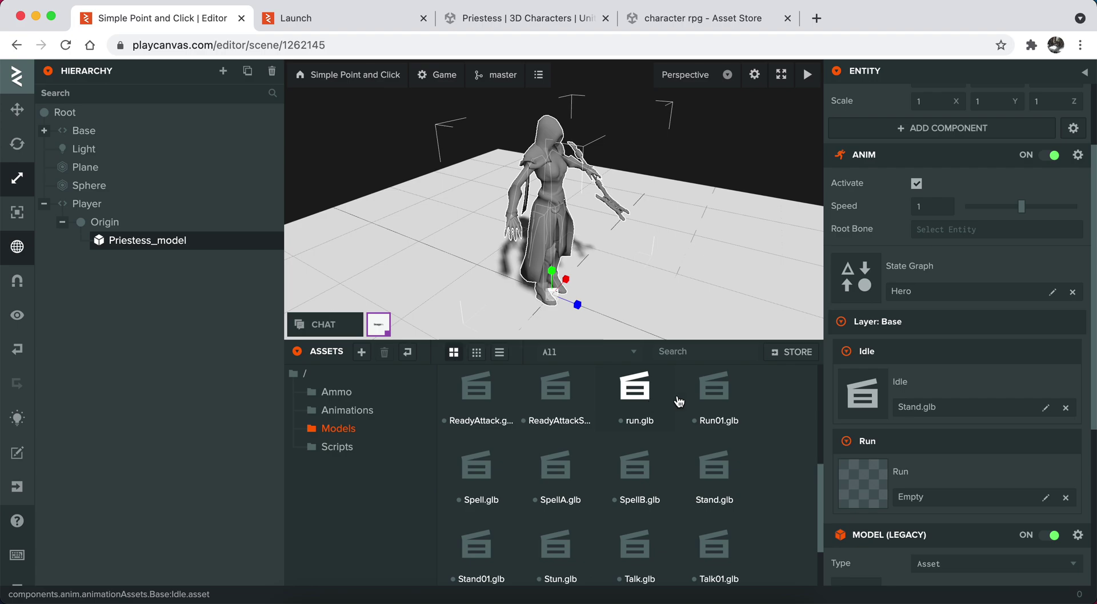
left_click_drag(706, 397, 944, 496)
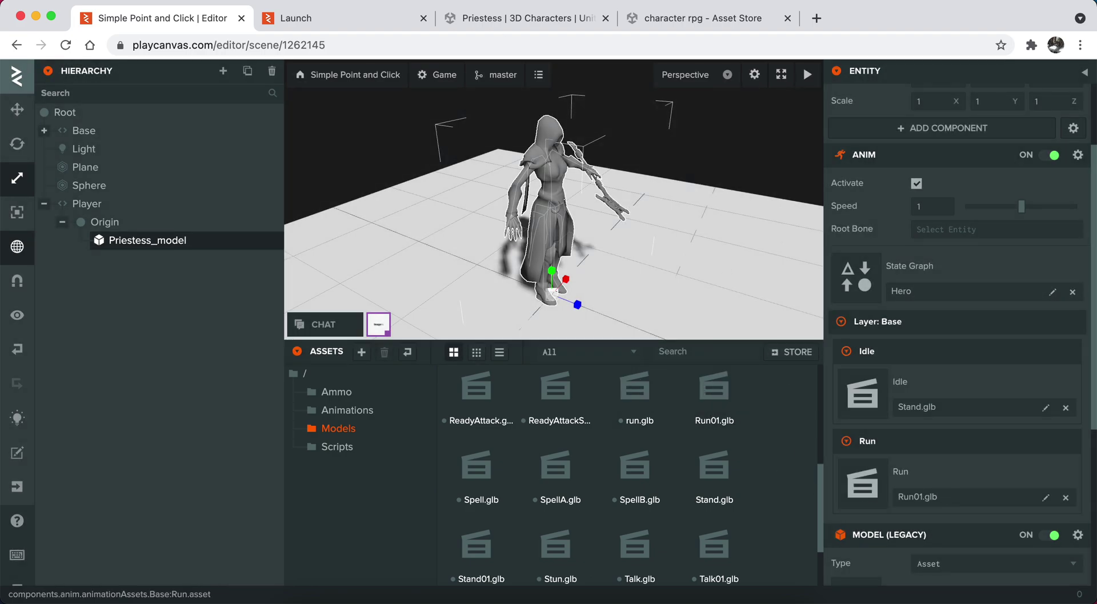
left_click(333, 24)
Step: Reload the game, send the priestess to six floor spots, then select the Player entity
key("super+r")
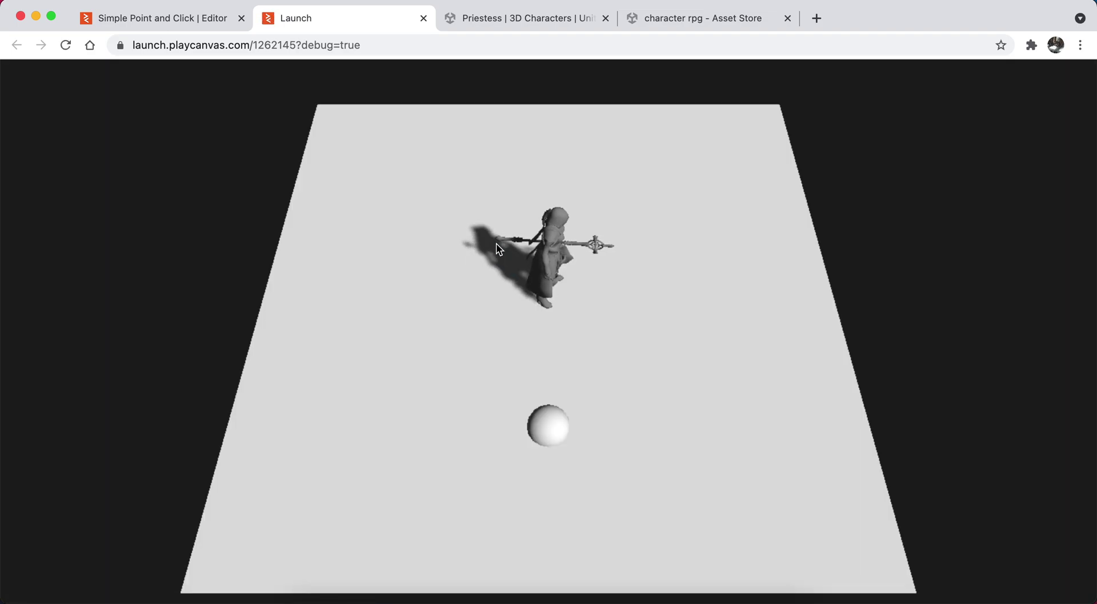
left_click(355, 344)
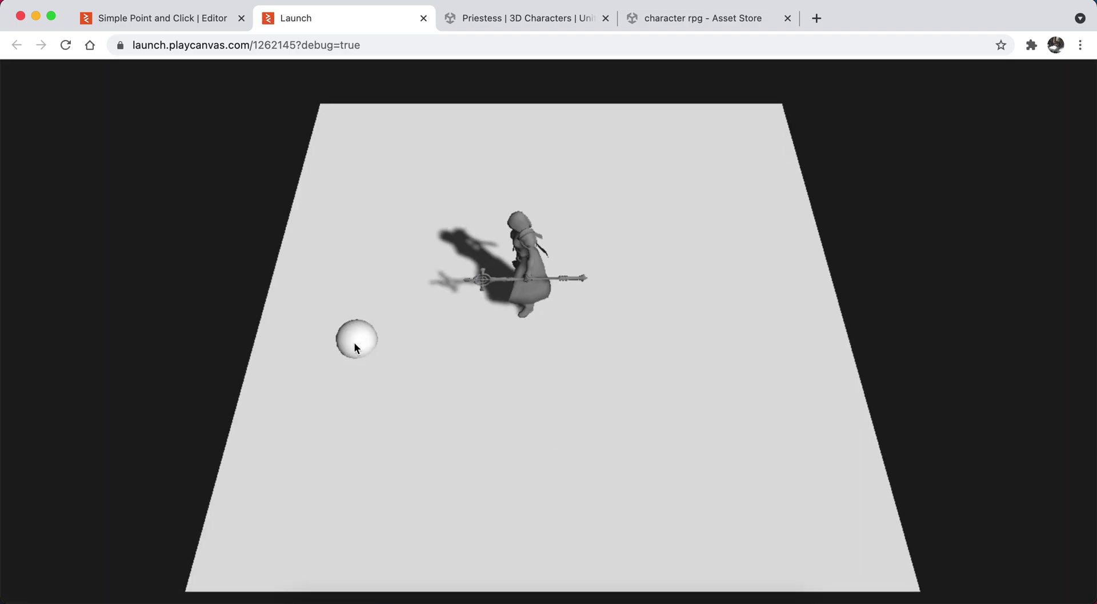
left_click(509, 428)
left_click(711, 192)
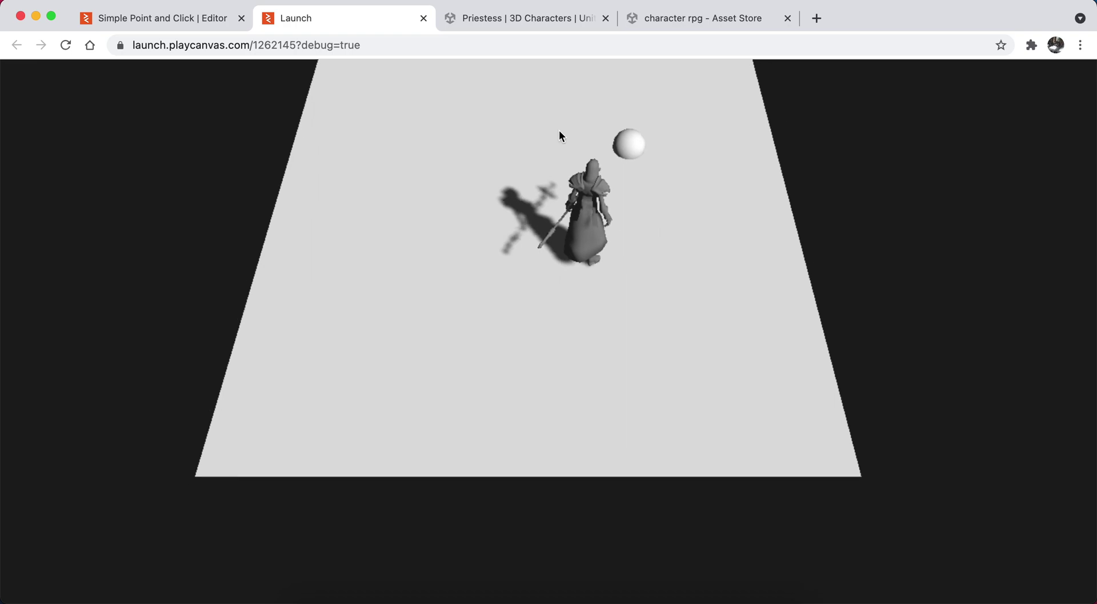
left_click(400, 212)
left_click(362, 313)
left_click(539, 394)
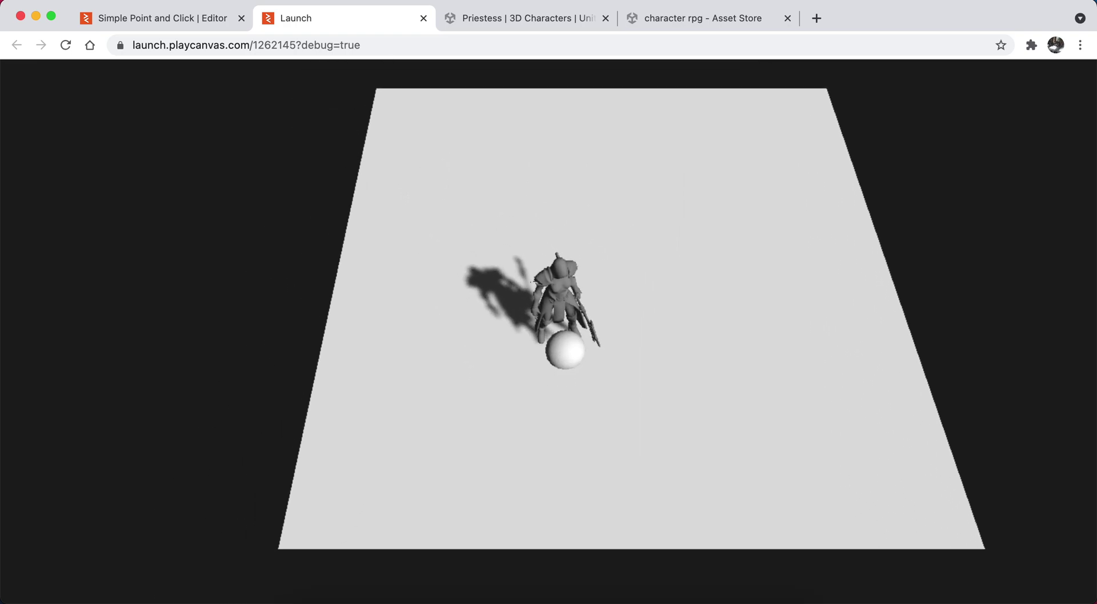
left_click(181, 11)
left_click(132, 206)
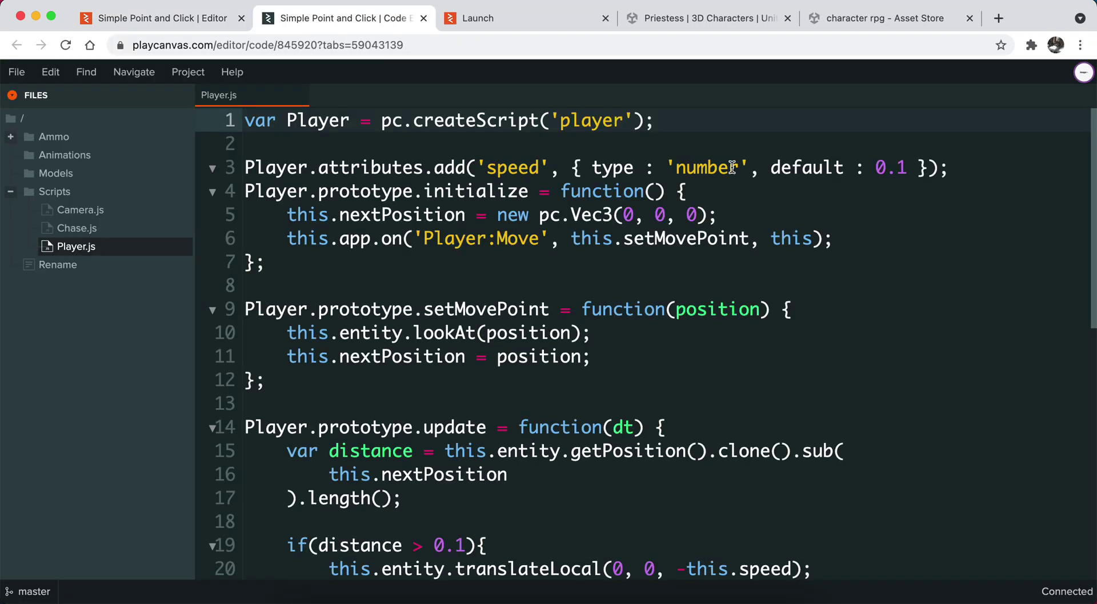
Step: Add a blank line below the speed attribute in Player.js and review the distance code
left_click(734, 166)
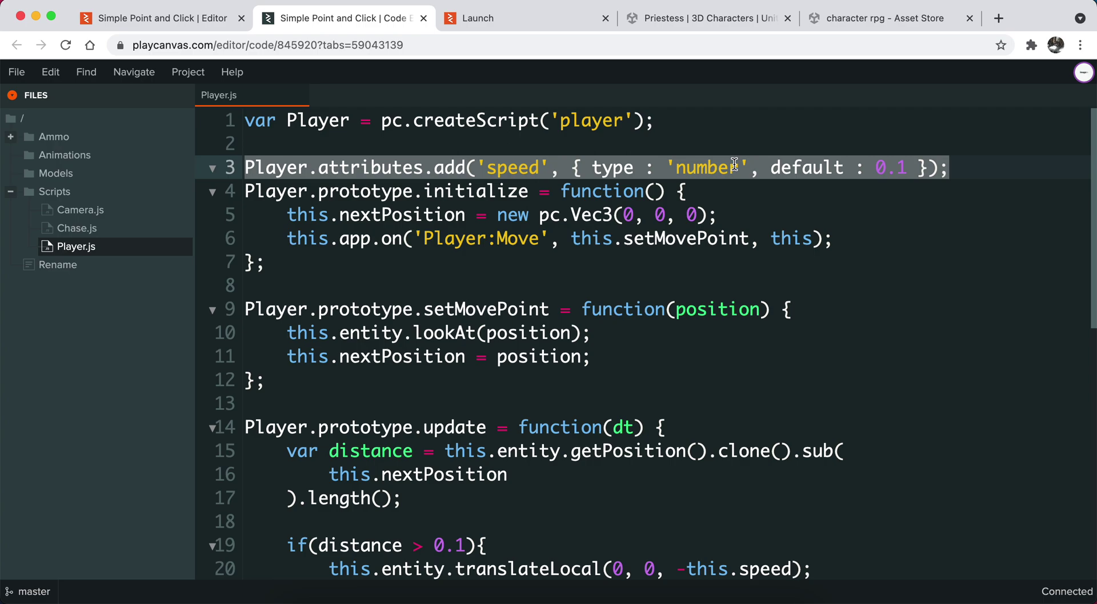
key("End")
key("Return")
left_click(538, 166)
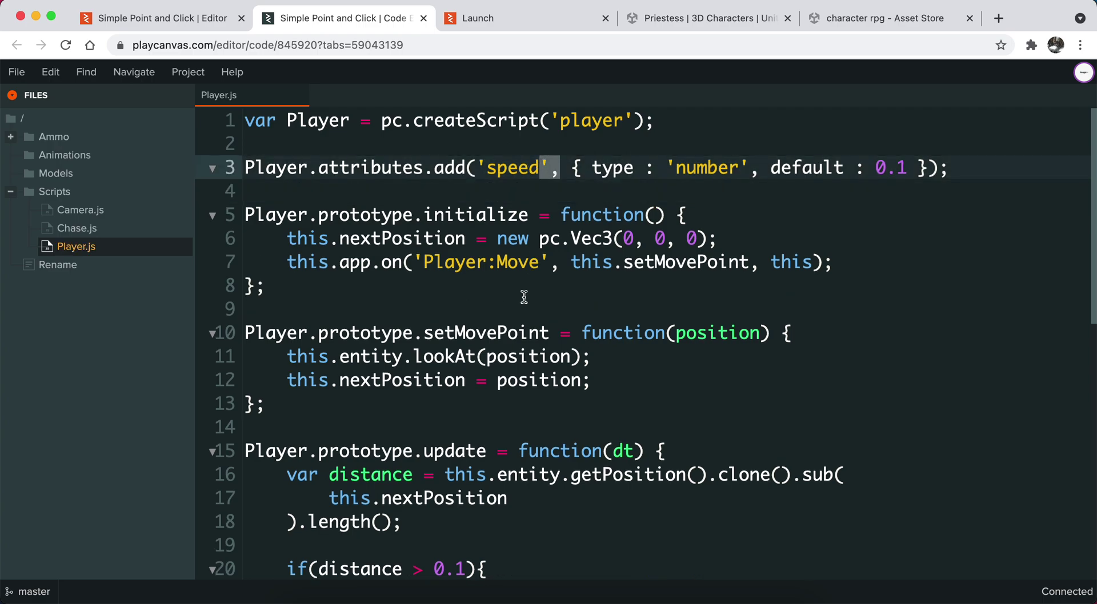
scroll(524, 297, "down", 5)
double_click(380, 332)
scroll(616, 324, "down", 1)
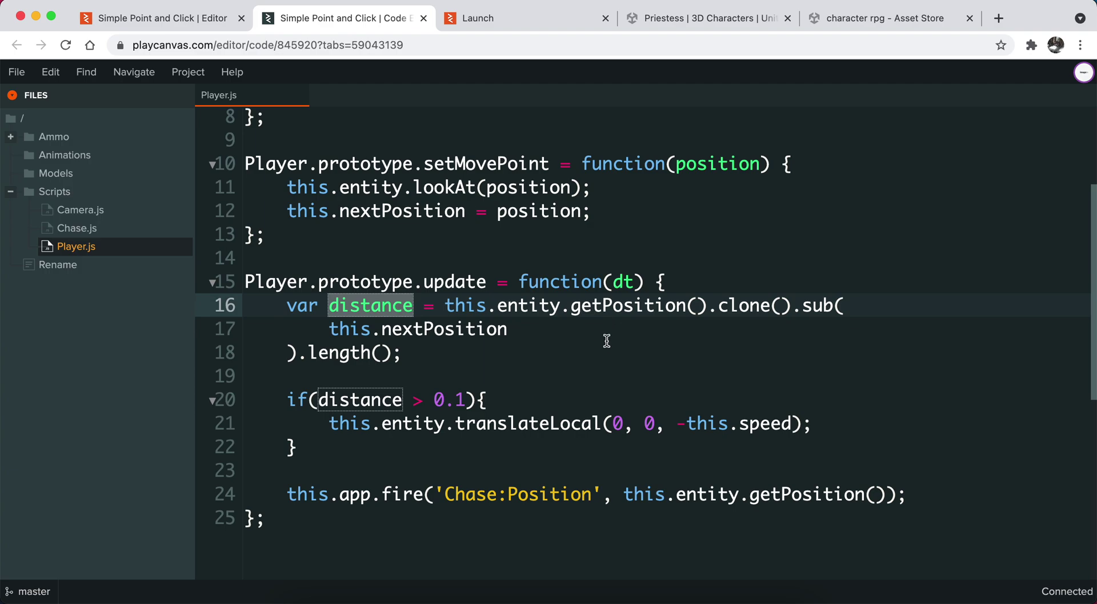
scroll(606, 341, "up", 1)
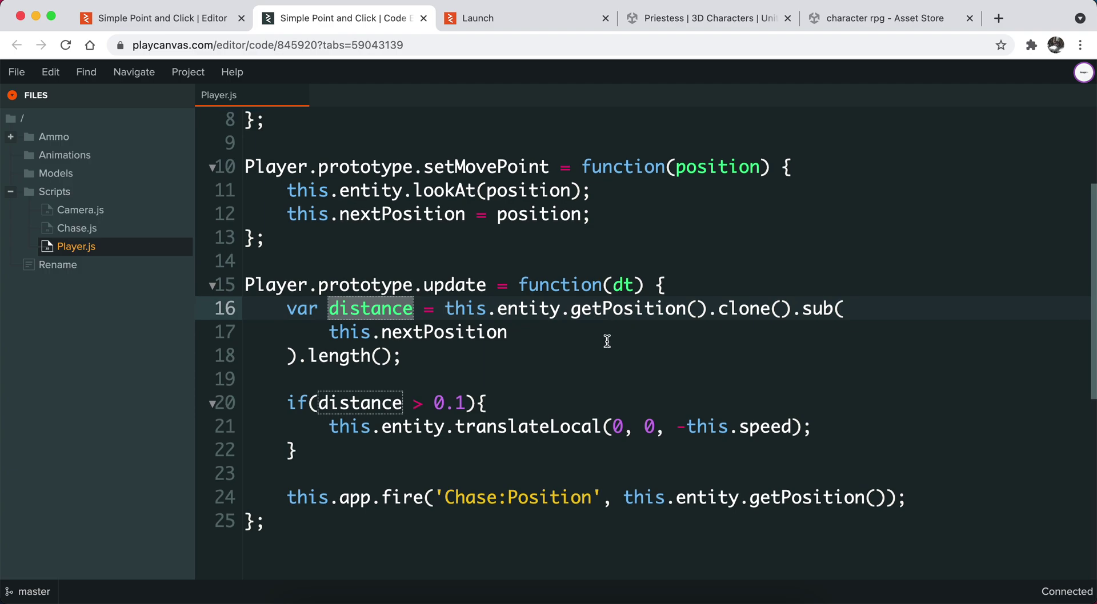
scroll(606, 341, "up", 4)
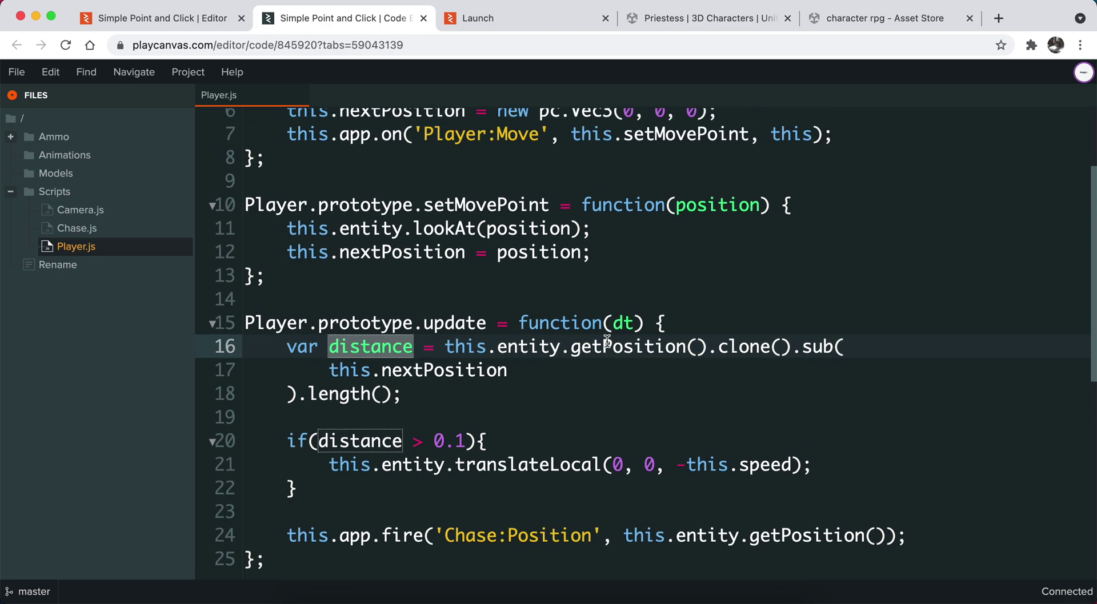
Step: Select the Hero state graph asset in the Animations folder
left_click(140, 18)
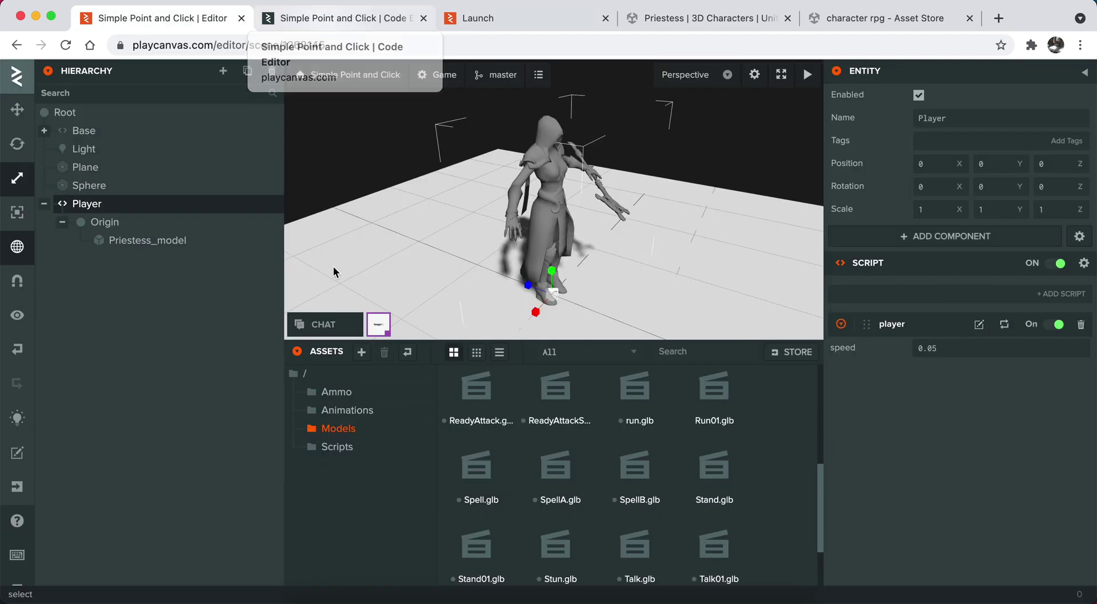
left_click(347, 411)
left_click(477, 407)
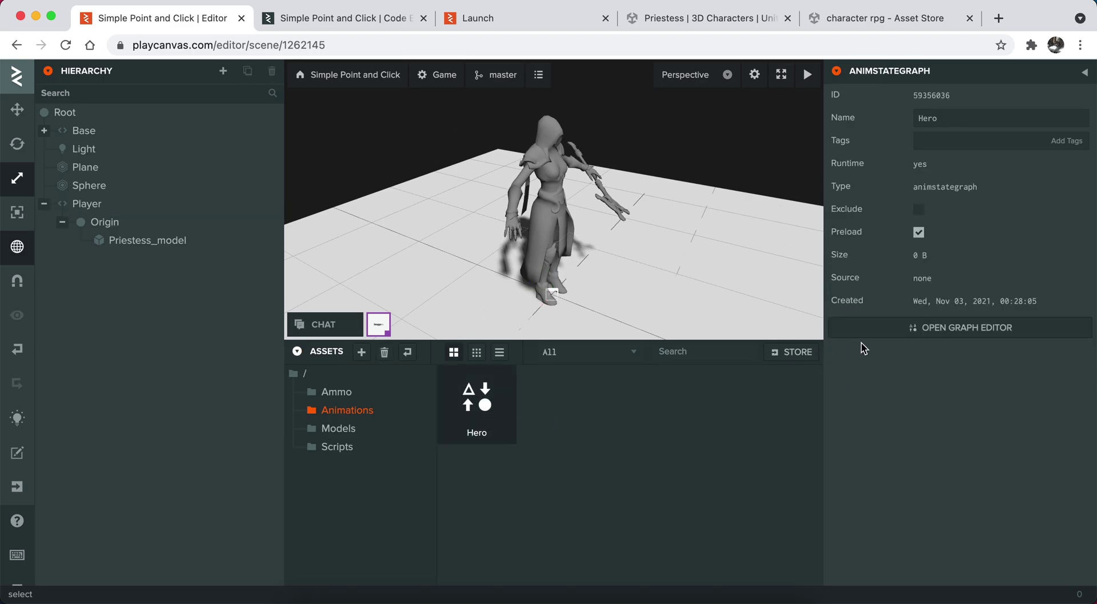
Step: Duplicate the speed attribute line and rename the copy to characterEntity
left_click(342, 18)
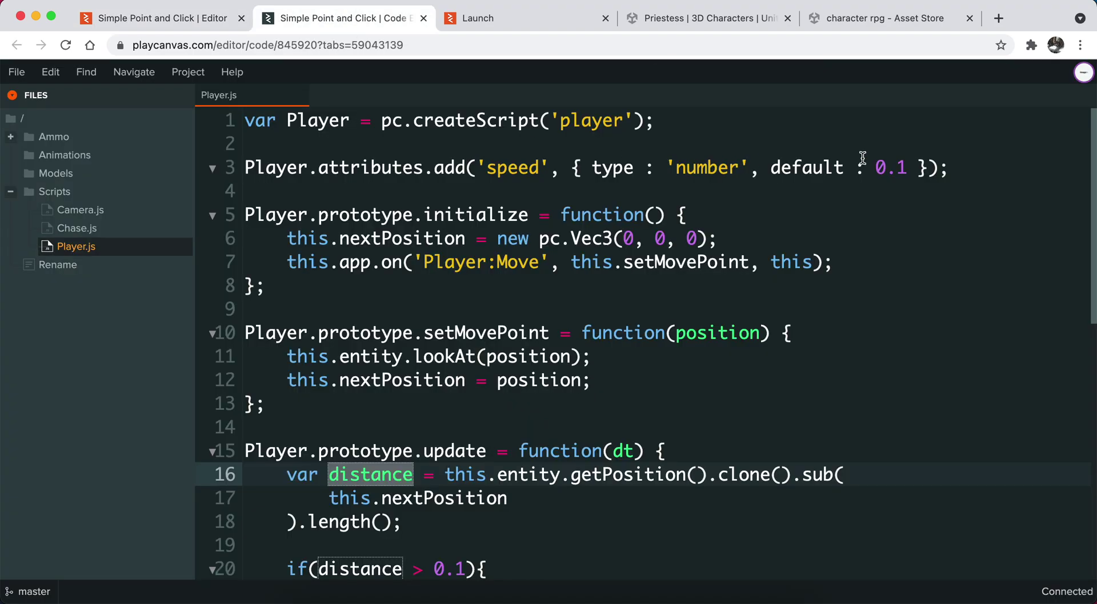
left_click(964, 158)
key("shift+alt+Down")
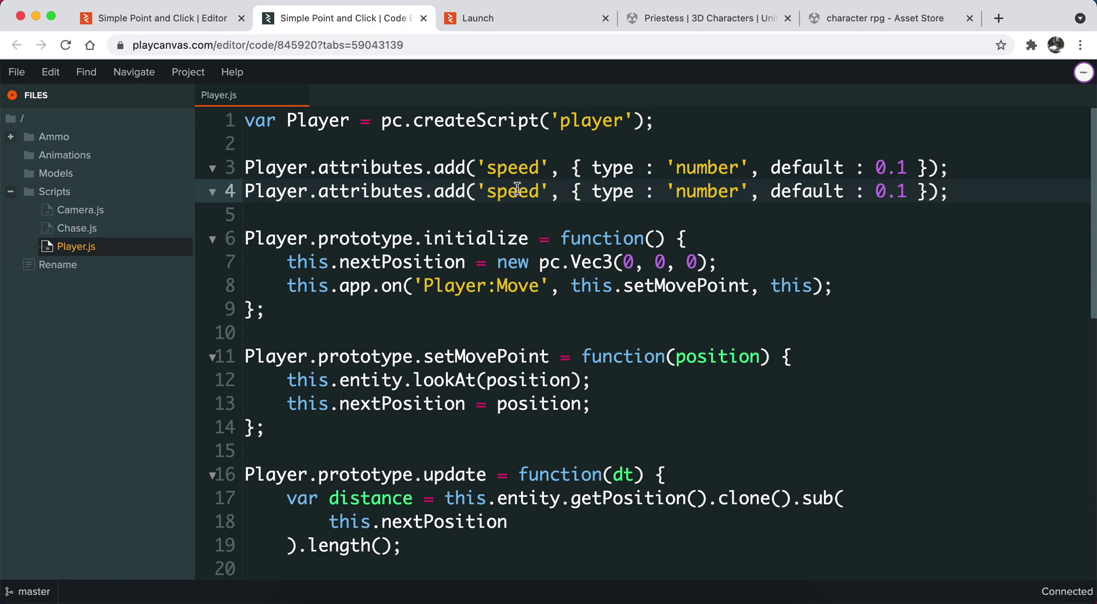
double_click(517, 188)
type("character")
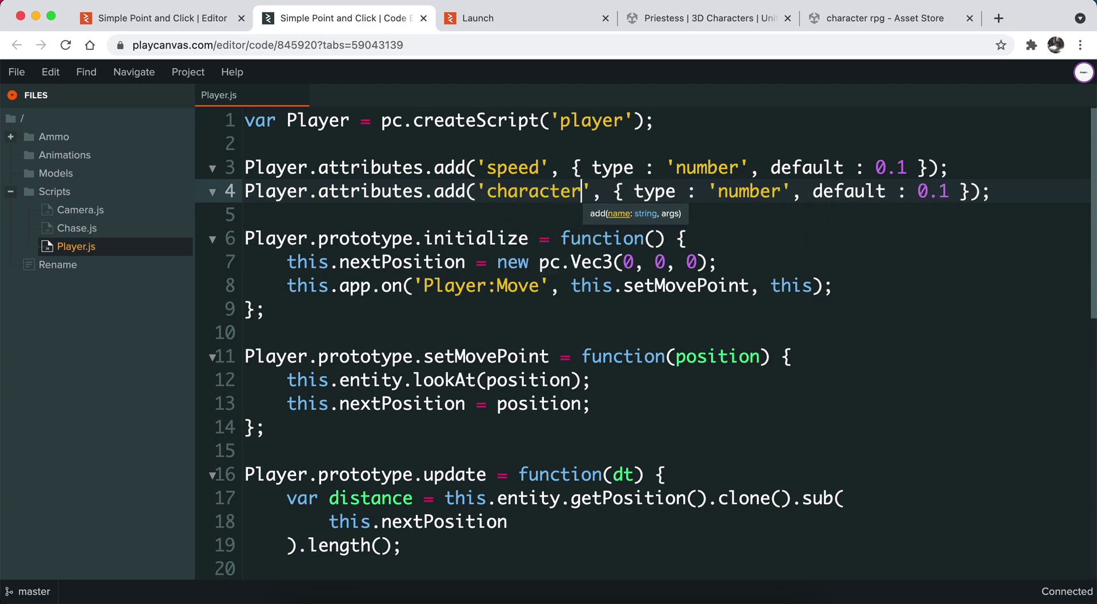
type("Entity")
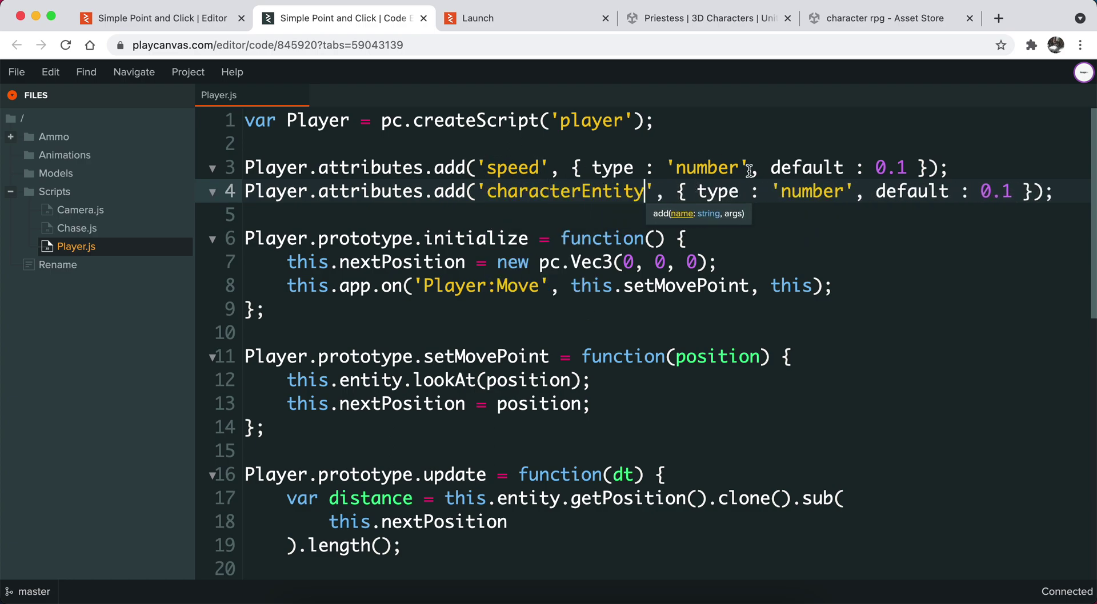
Step: Change the characterEntity attribute's type to entity and save Player.js
left_click_drag(774, 190, 1012, 191)
key("BackSpace")
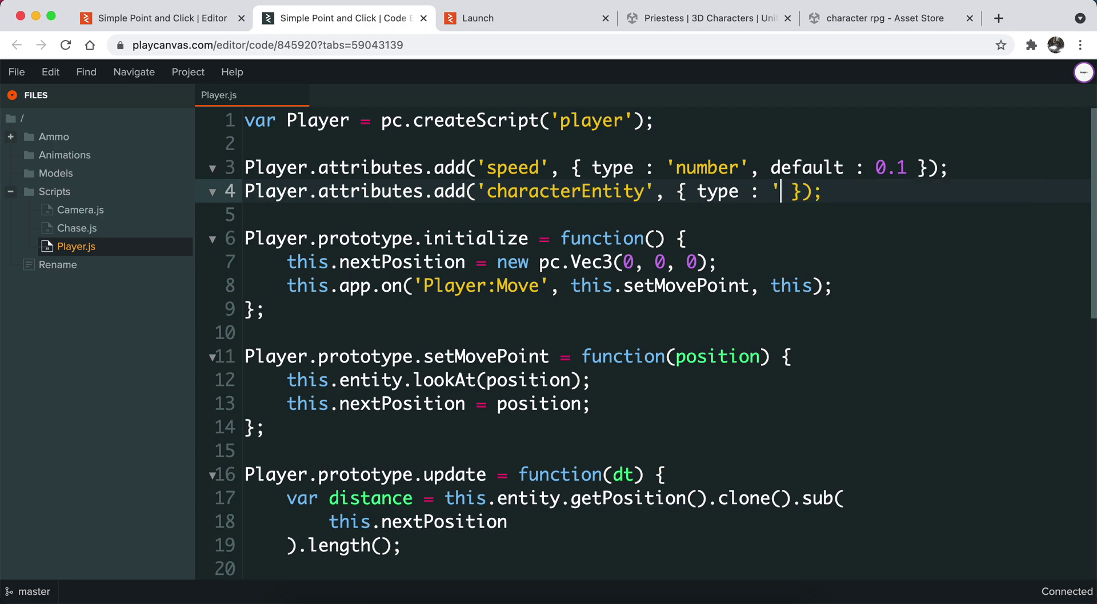
key("BackSpace")
type("entity")
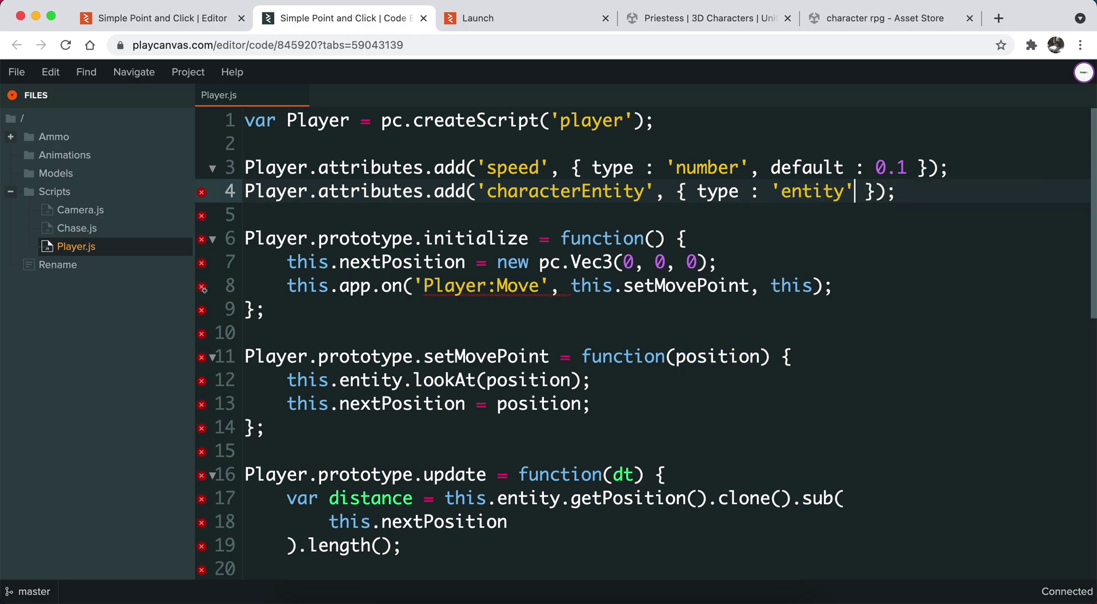
key("ctrl+s")
left_click(147, 18)
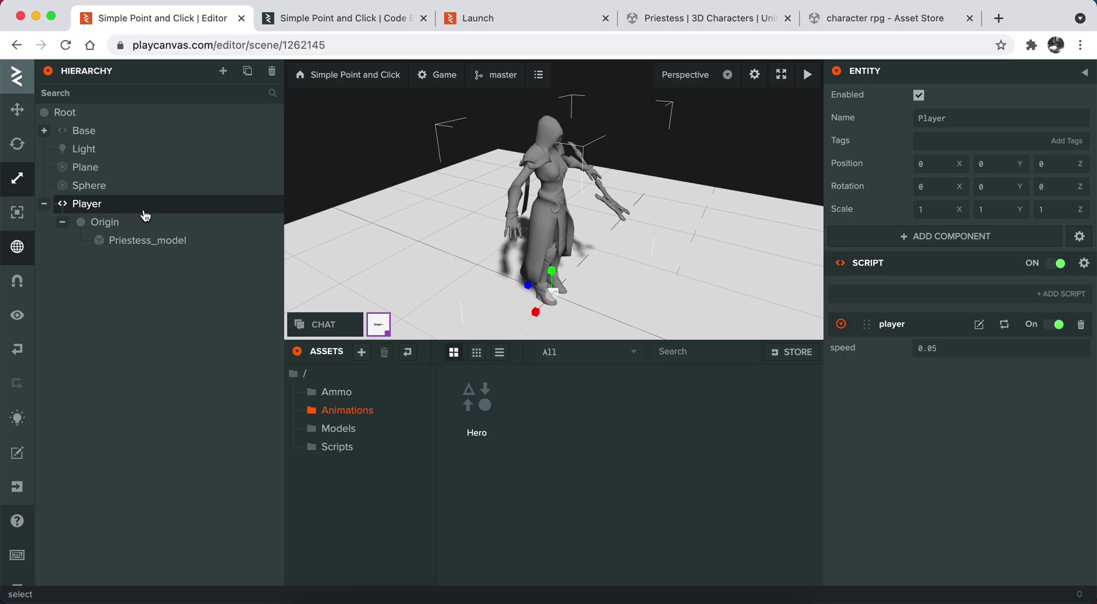
Step: Rename the Priestess_model entity to Character
left_click(174, 251)
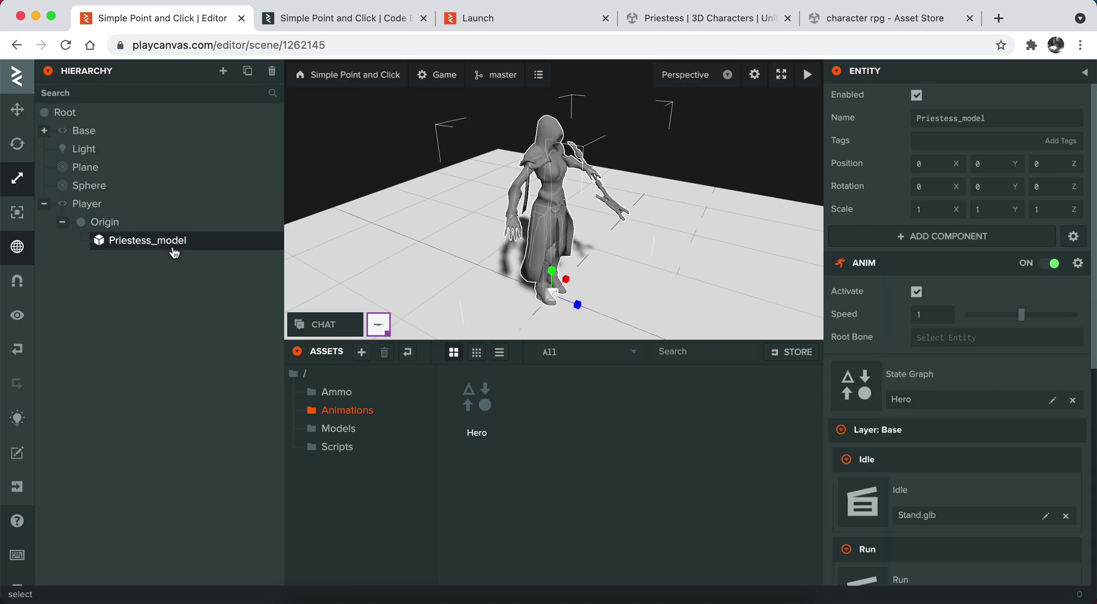
left_click(964, 118)
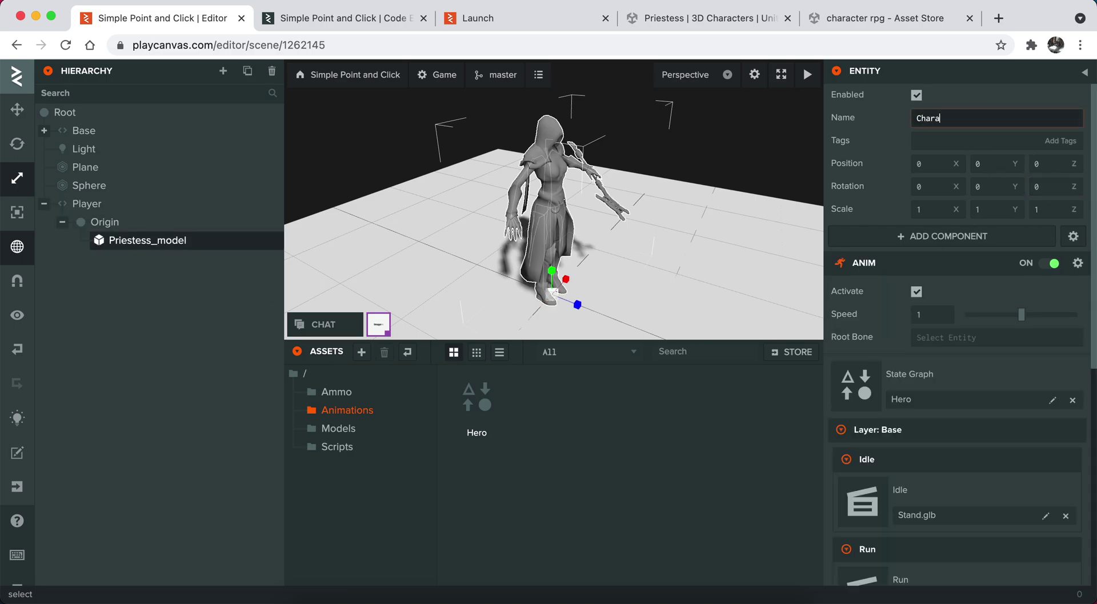
type("Character")
key("Return")
Step: Parse the Player's script and assign Character to its characterEntity attribute
left_click(87, 203)
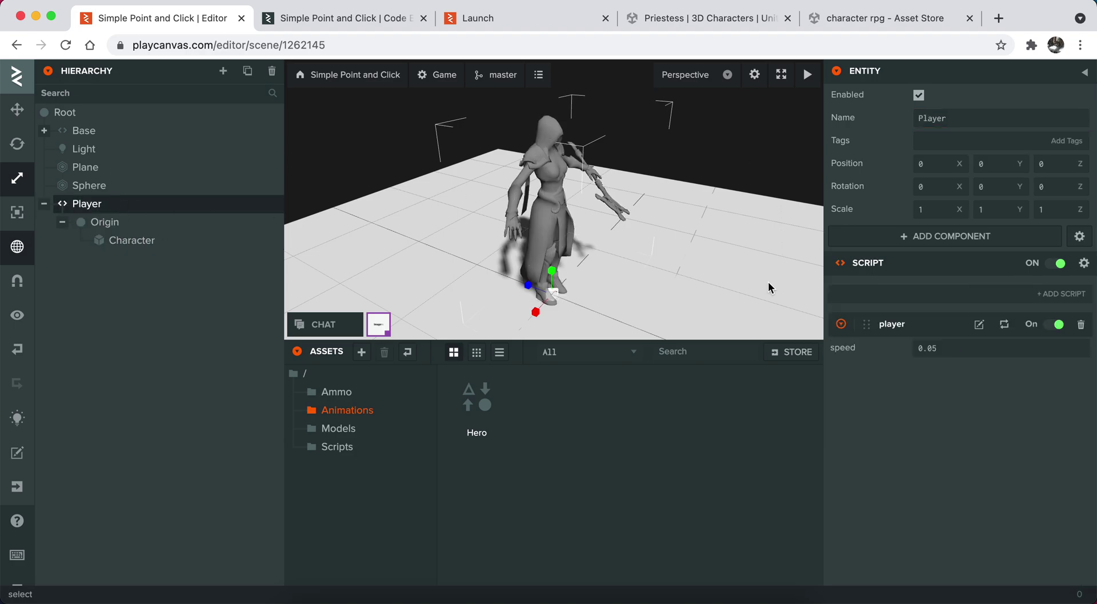
left_click(1003, 334)
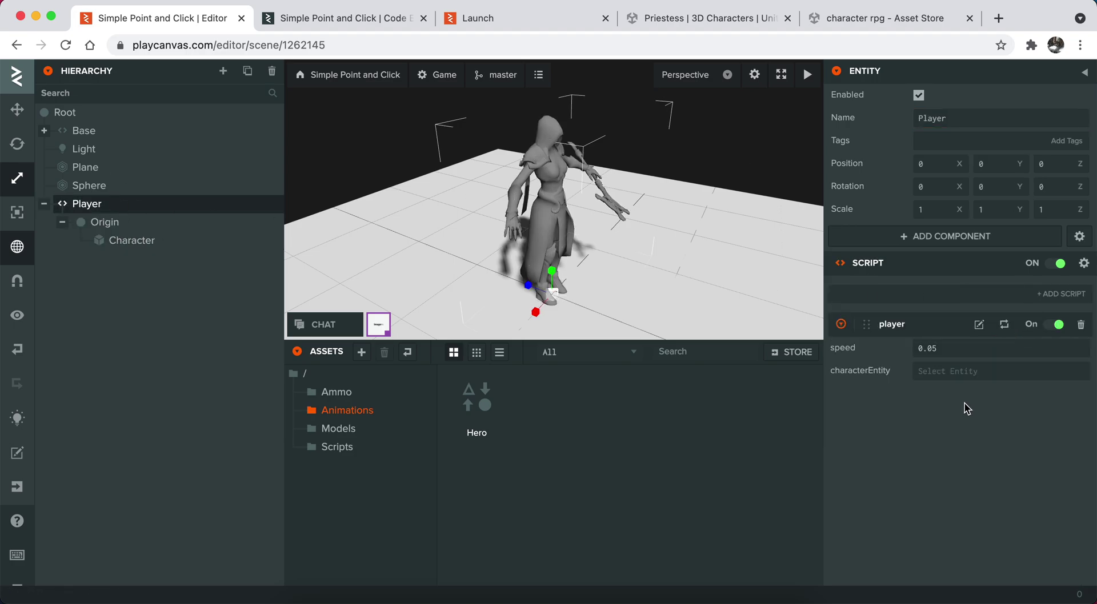
left_click_drag(129, 240, 1011, 372)
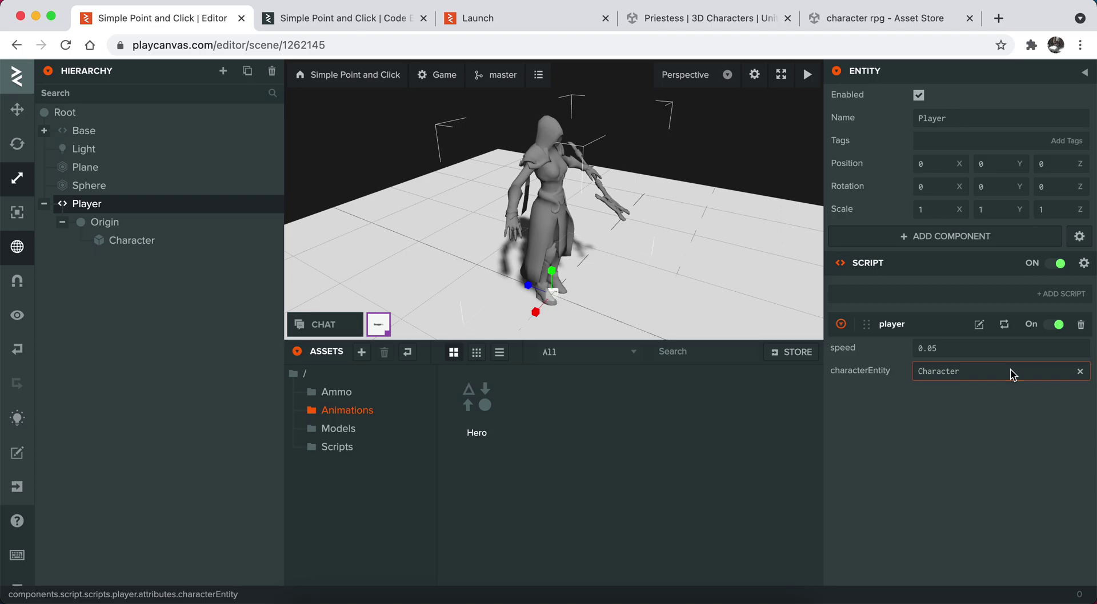
left_click(337, 18)
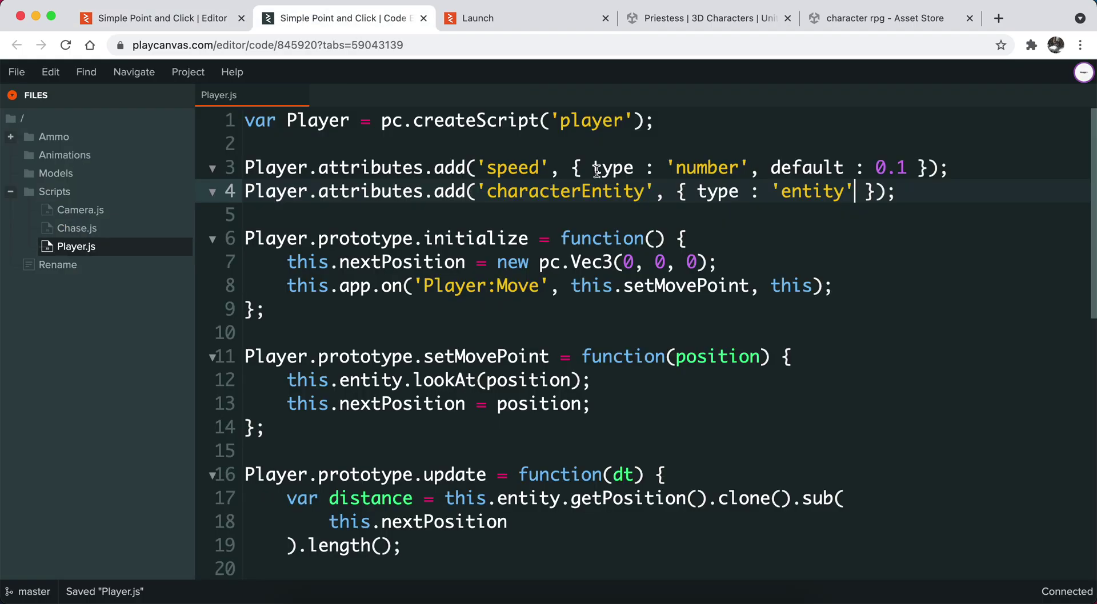
double_click(574, 190)
scroll(445, 286, "down", 5)
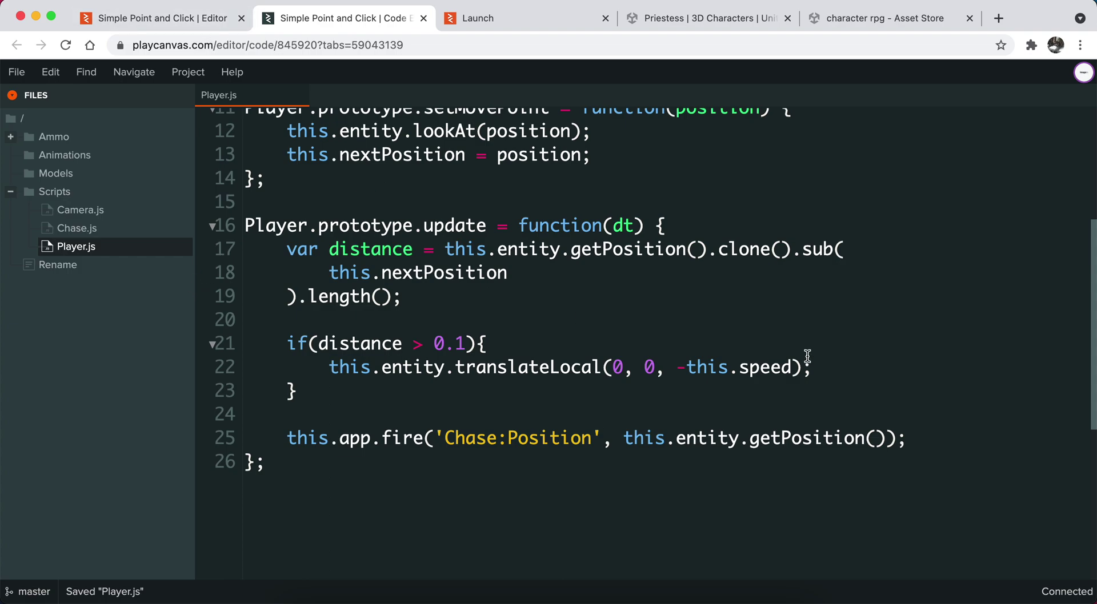
left_click(827, 365)
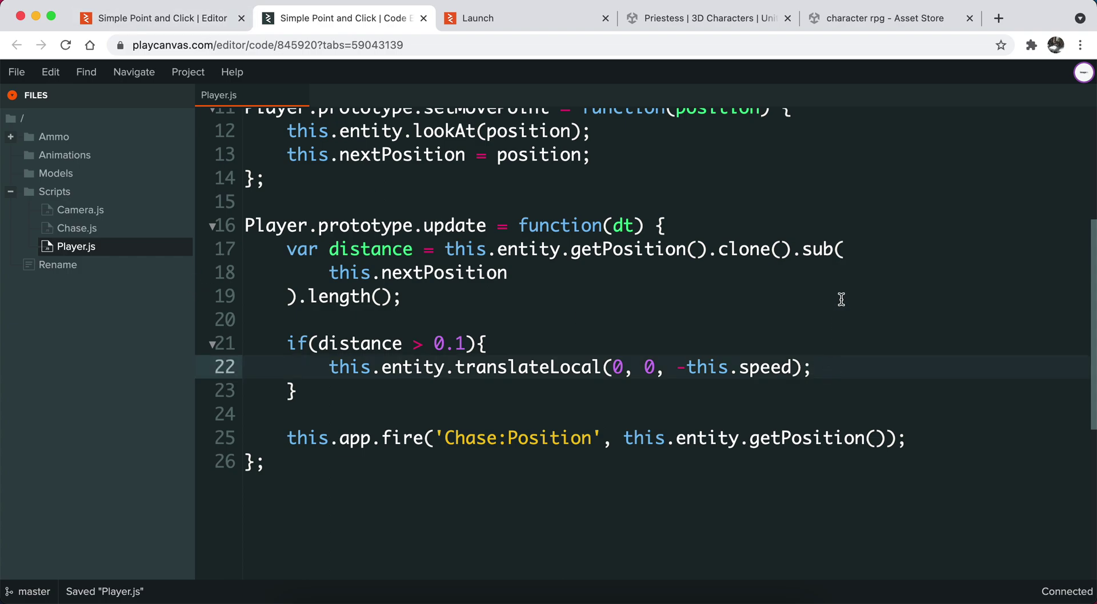
left_click(162, 25)
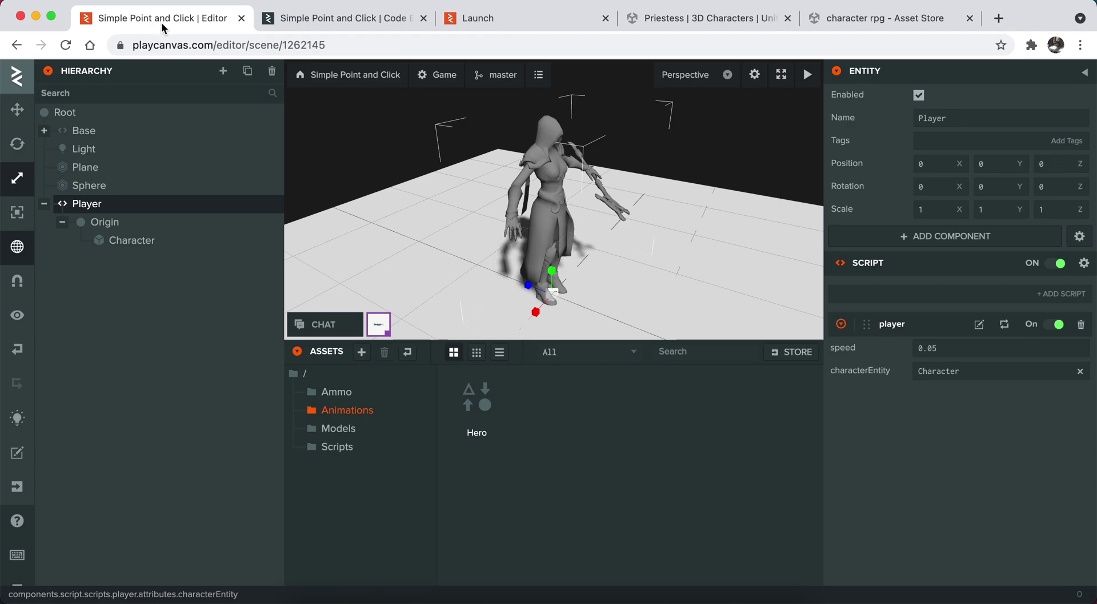
Step: Open the Hero state graph, then start a new line this.characterEntity.anim.s in Player.js
left_click(479, 403)
left_click(933, 340)
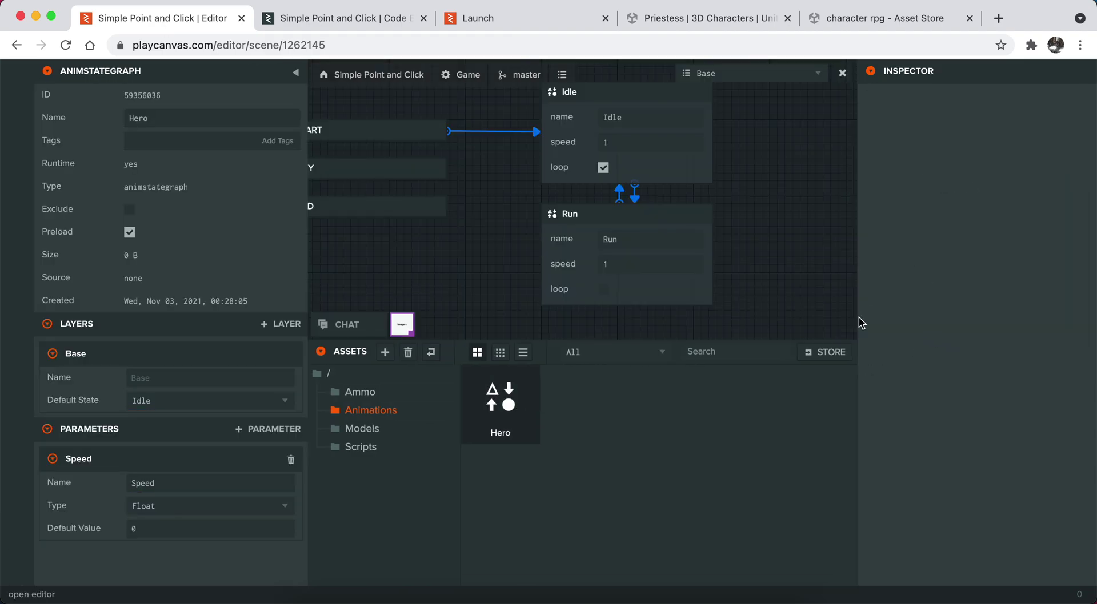
left_click(350, 22)
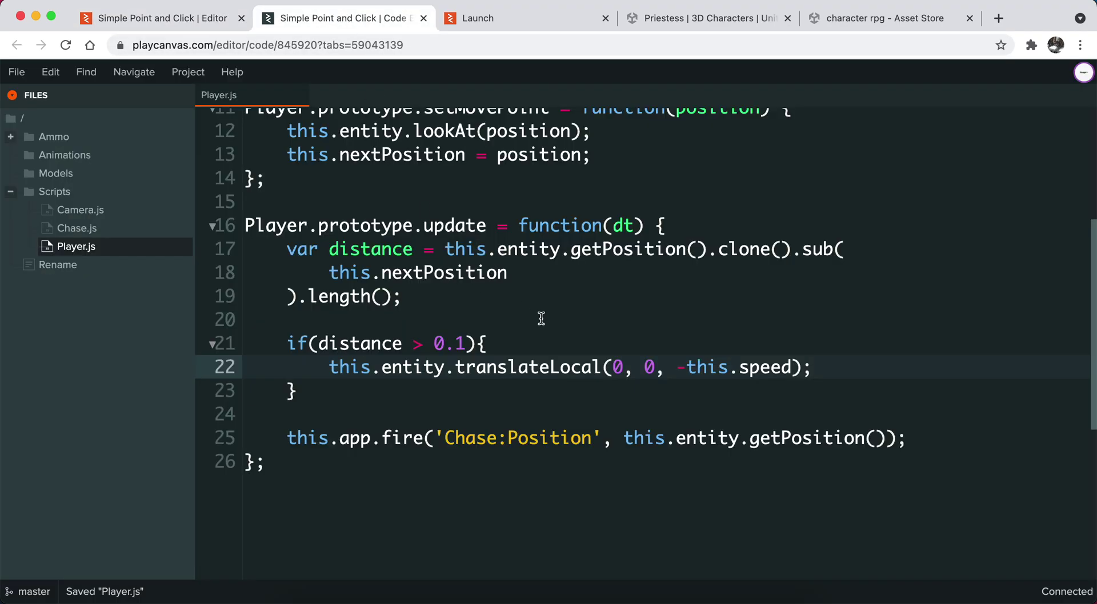
key("Return")
key("Return")
type("this")
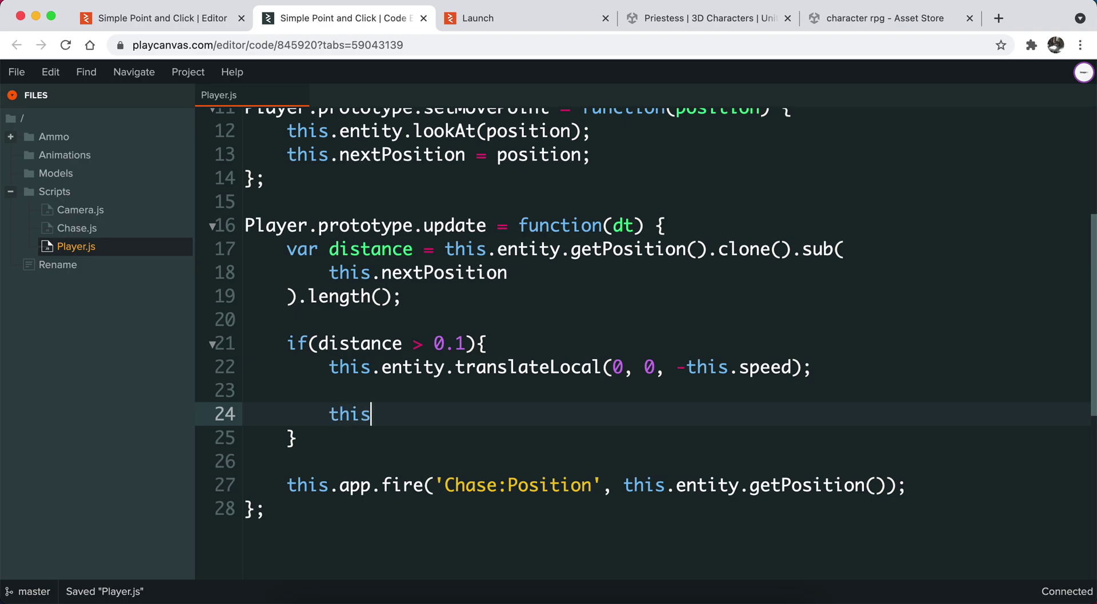
type(".characterEntity.anim")
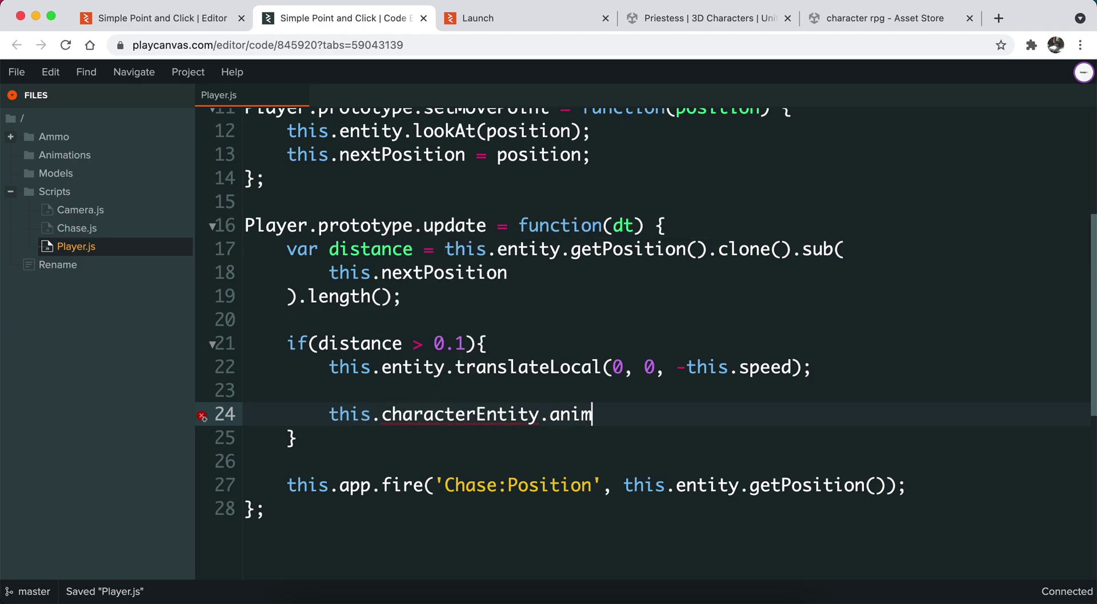
type(".s")
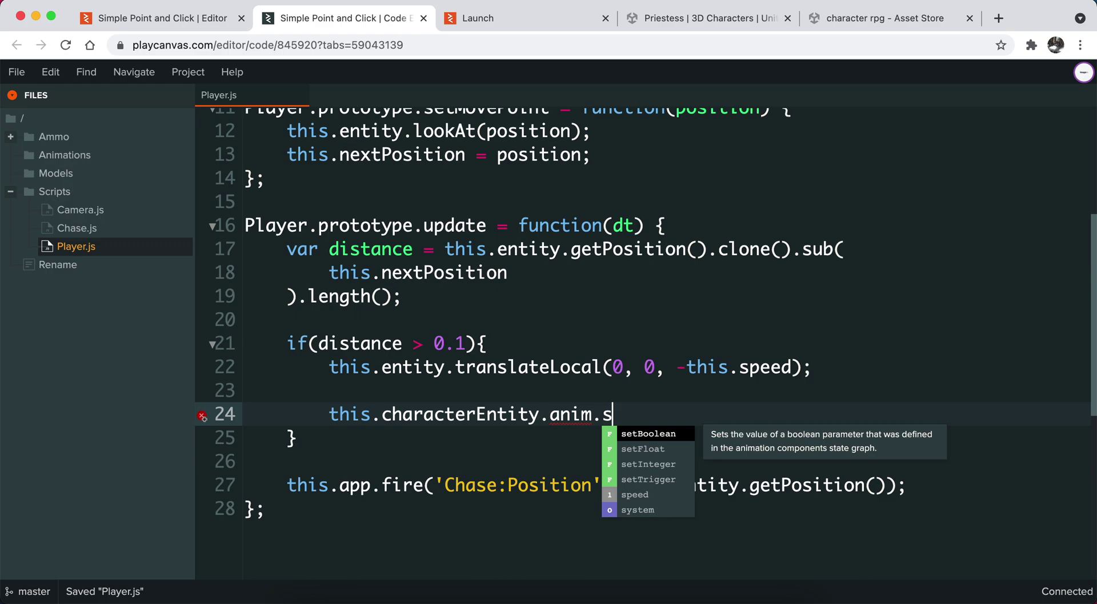
key("Down")
key("Down")
key("Down")
key("Up")
key("Up")
key("Up")
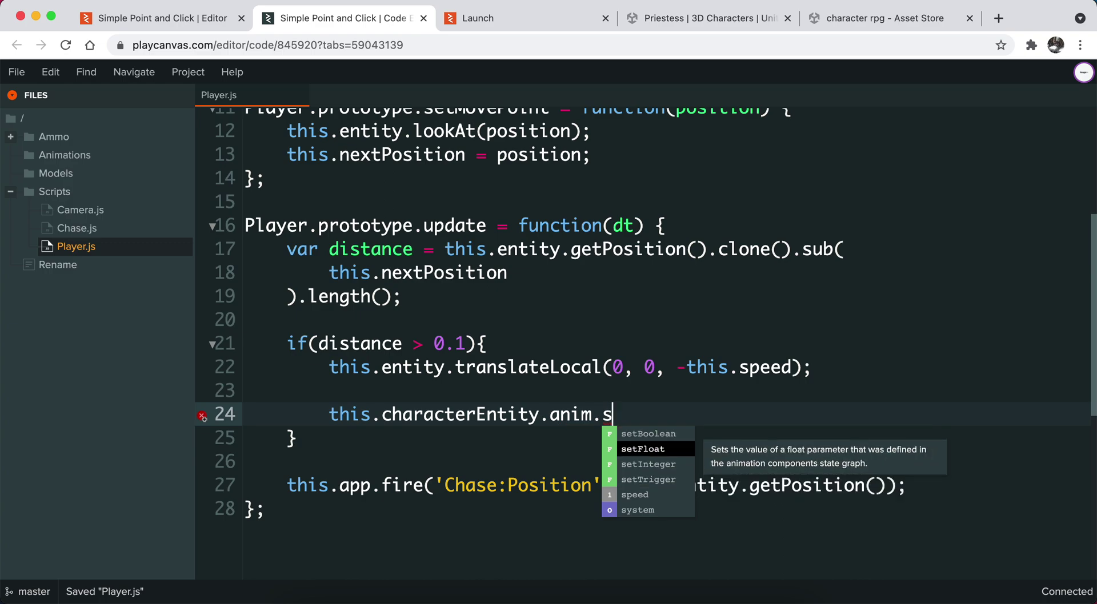
key("Down")
key("Down")
key("Down")
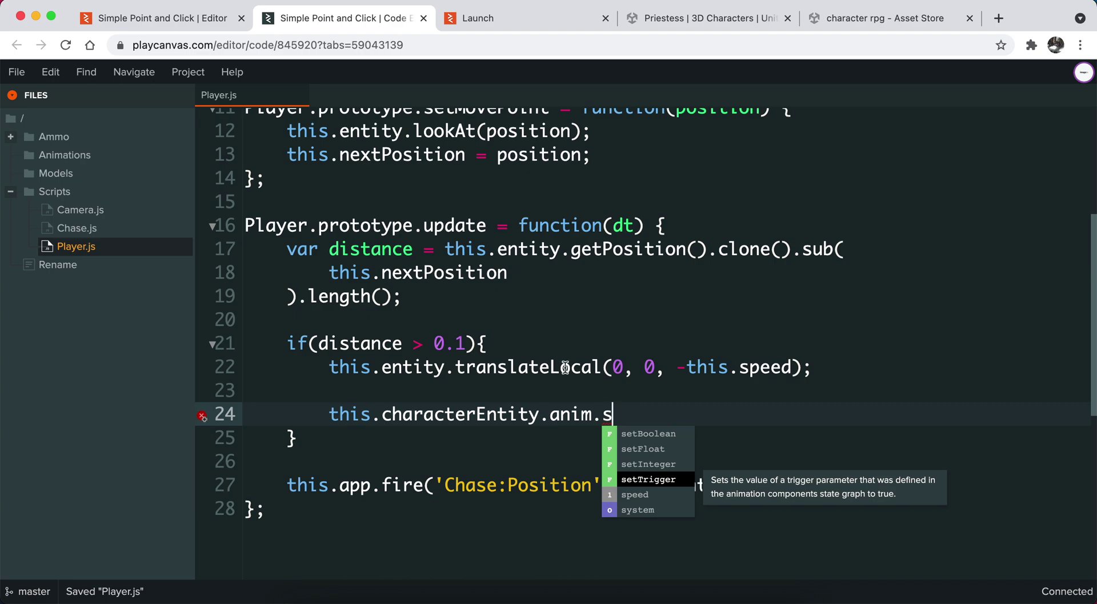
Step: Check the state graph parameters and complete the call as anim.setFloat
left_click(94, 18)
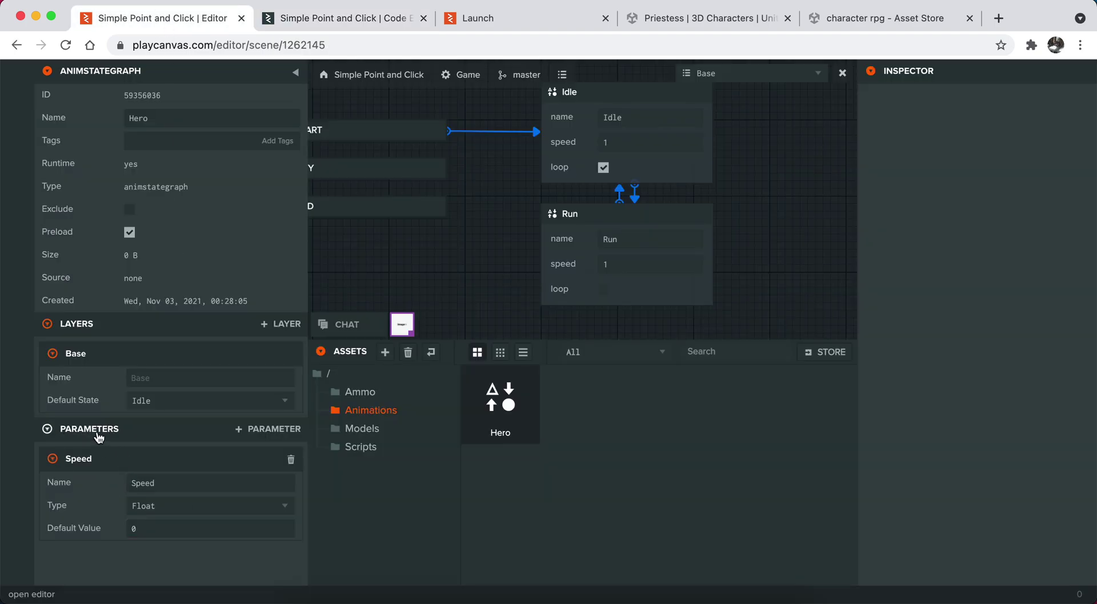
left_click(297, 19)
left_click(105, 15)
left_click(295, 20)
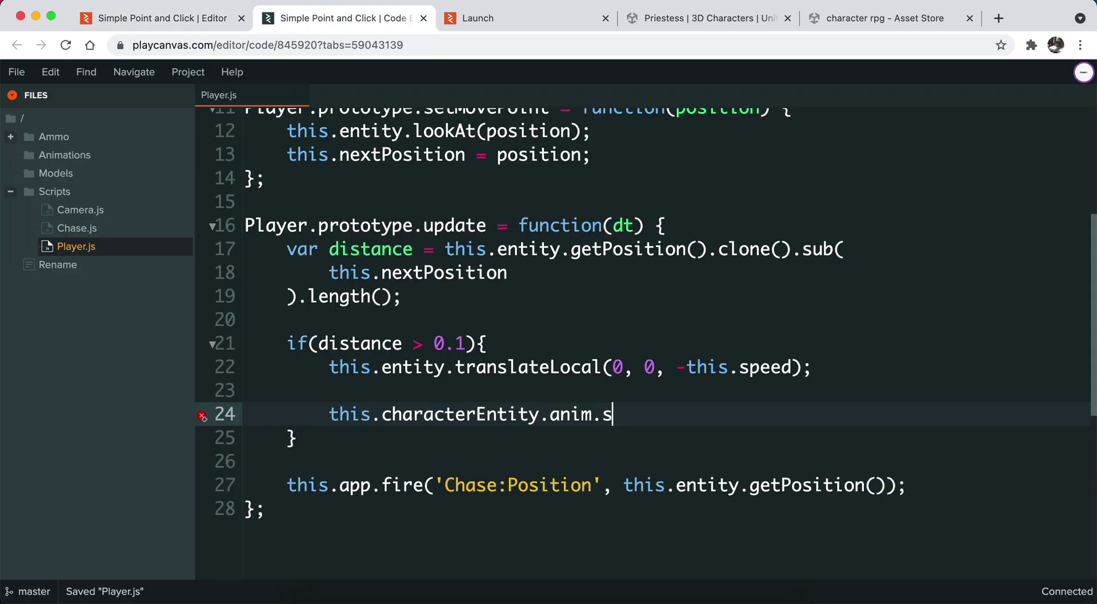
type("et")
key("Return")
key("super+z")
type("Float")
type(";")
Step: Give setFloat the arguments 'Distance' and distance
key("Left")
key("Left")
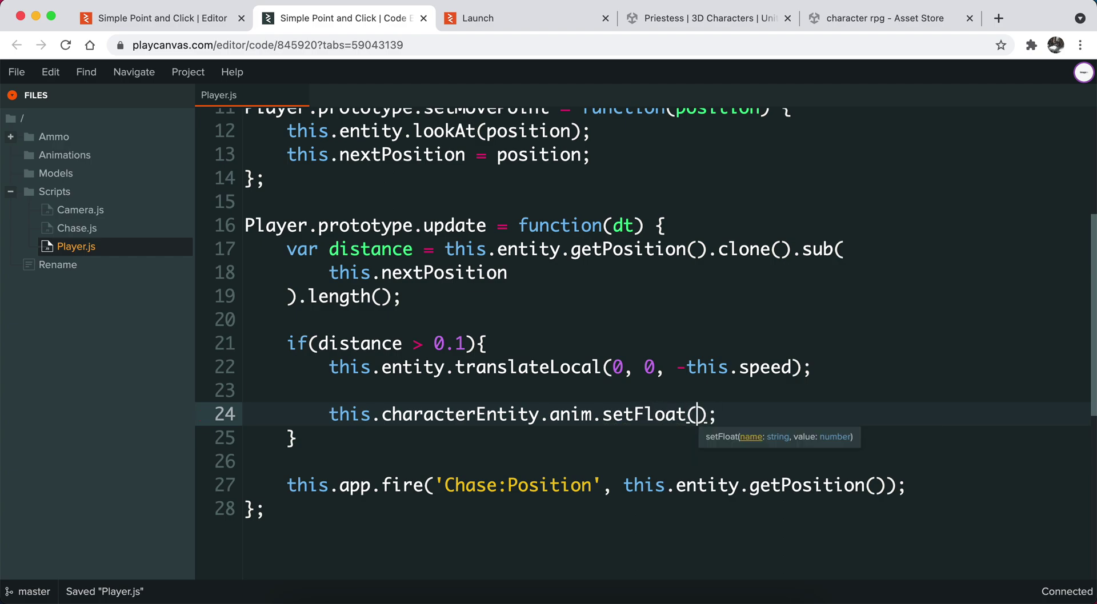
type("'Speed'")
type(", dis")
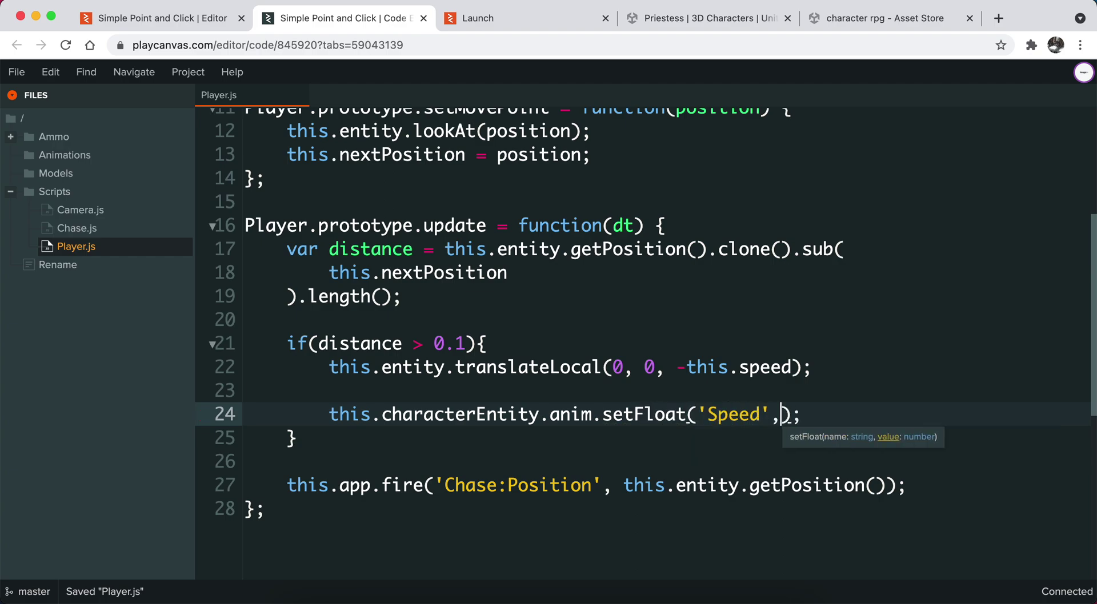
type("tance")
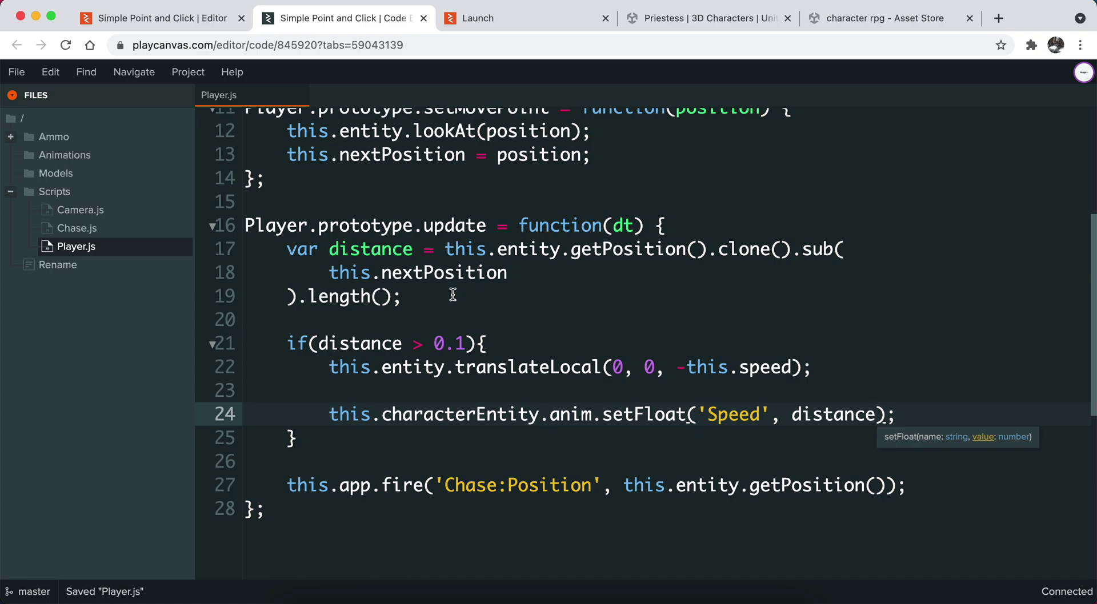
double_click(715, 411)
type("Distanc")
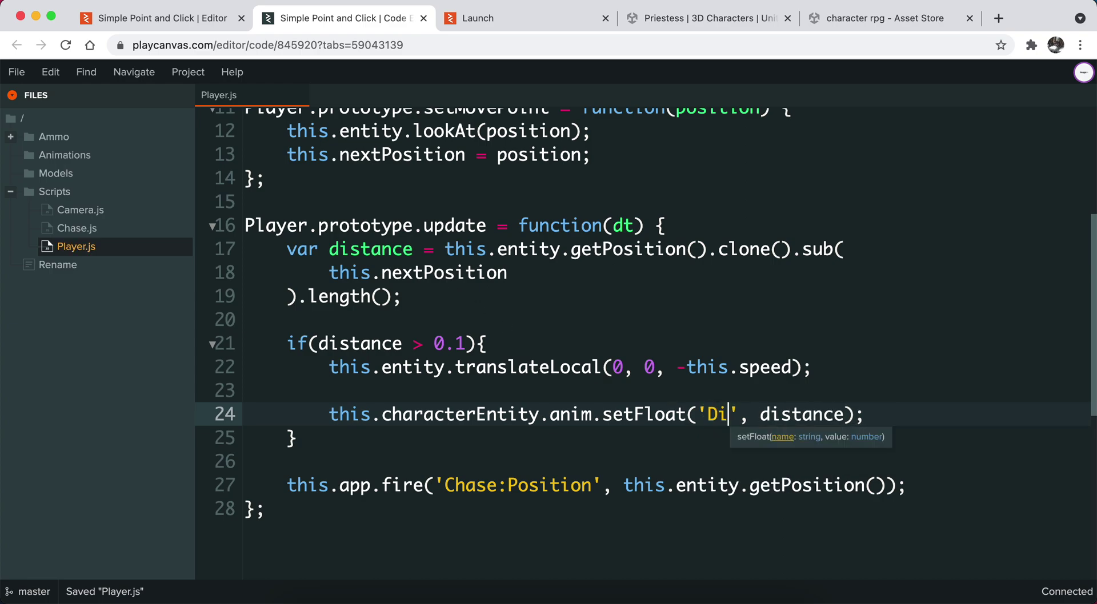
type("e")
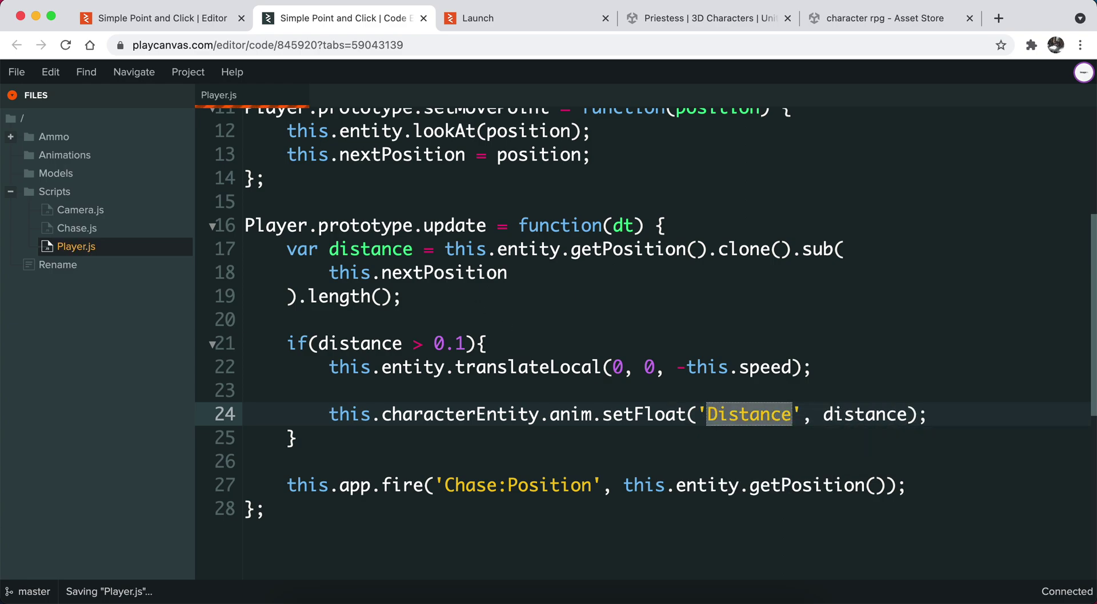
left_click(131, 18)
Step: Rename the Hero graph's Speed parameter to Distance and inspect the Idle-to-Run transition
double_click(177, 481)
type("Distance")
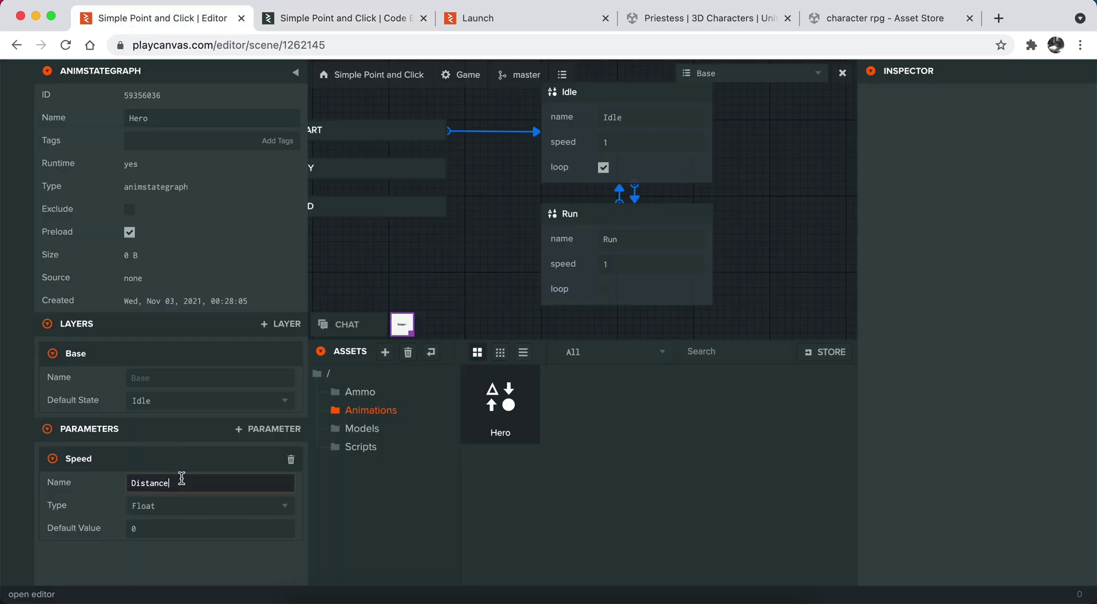
key("Return")
left_click(633, 194)
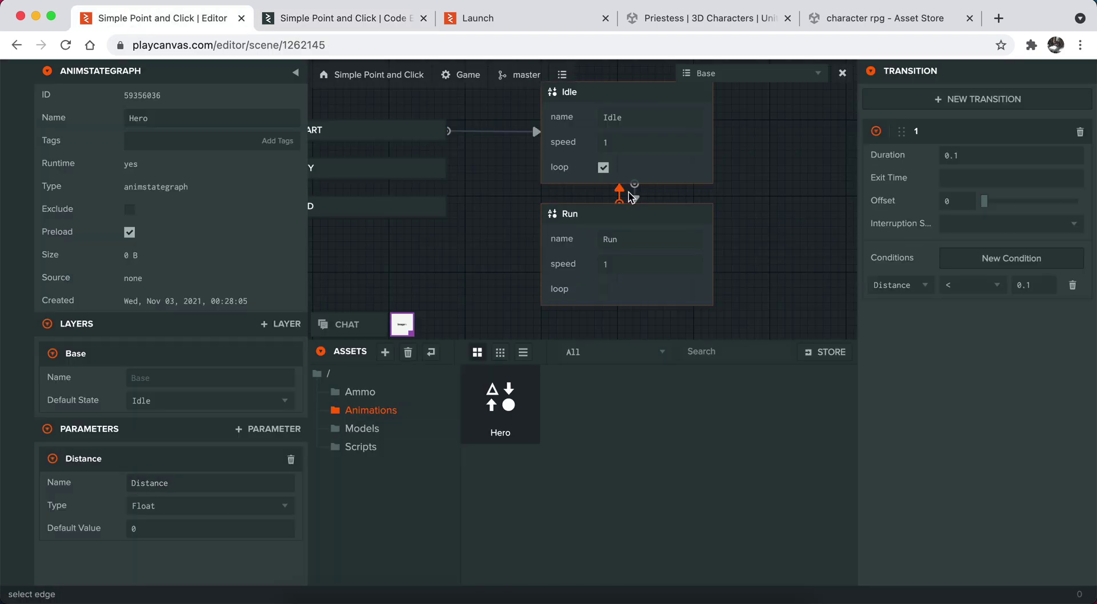
left_click(320, 22)
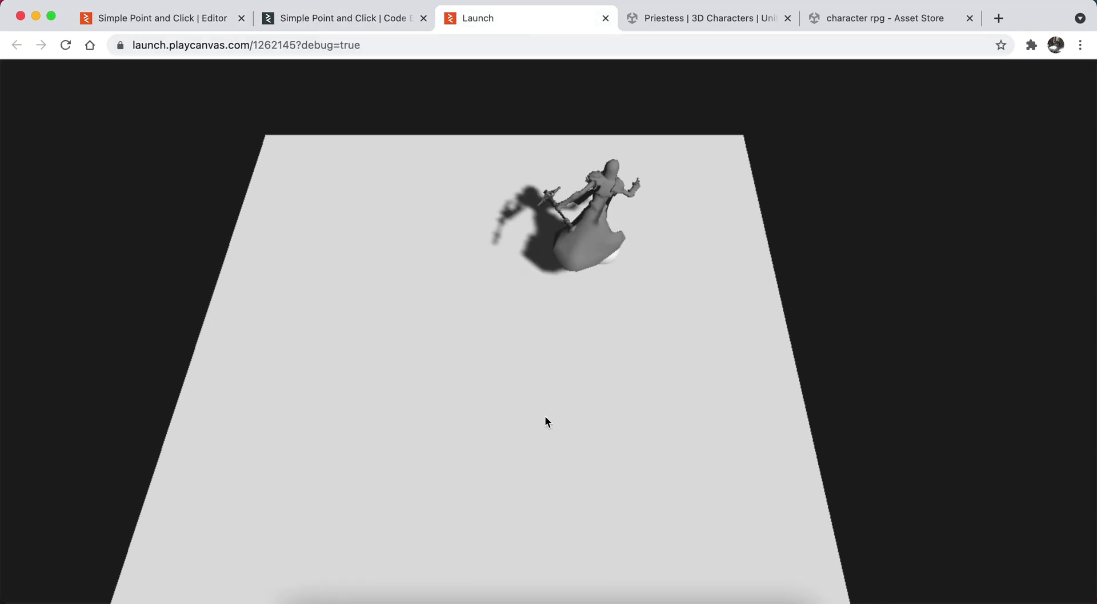
Step: Test three floor targets in the game, then enable looping on the Run state
left_click(340, 438)
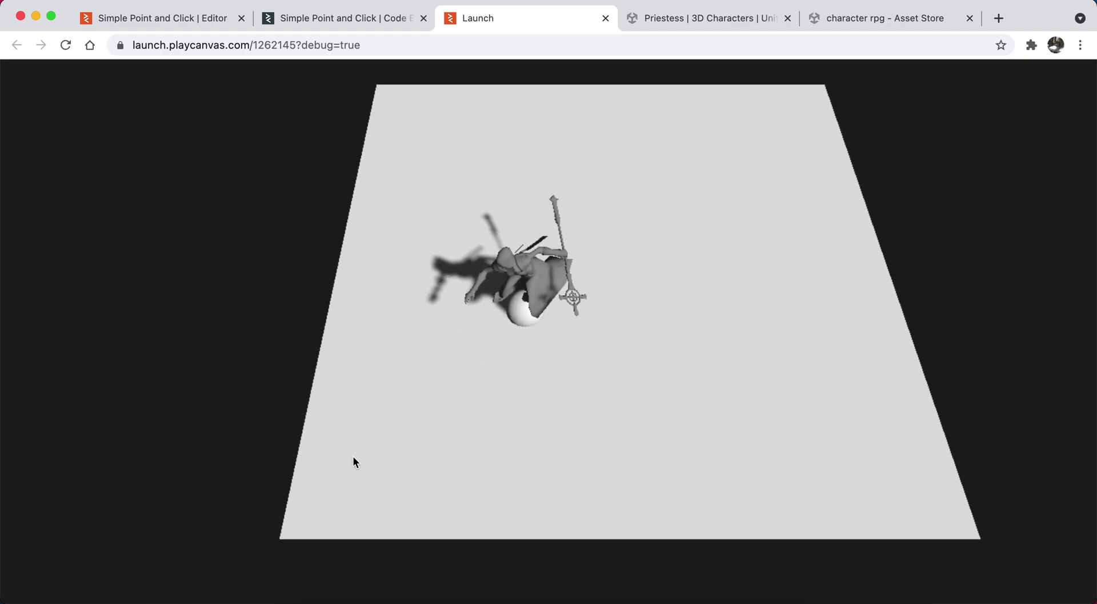
left_click(395, 416)
left_click(675, 219)
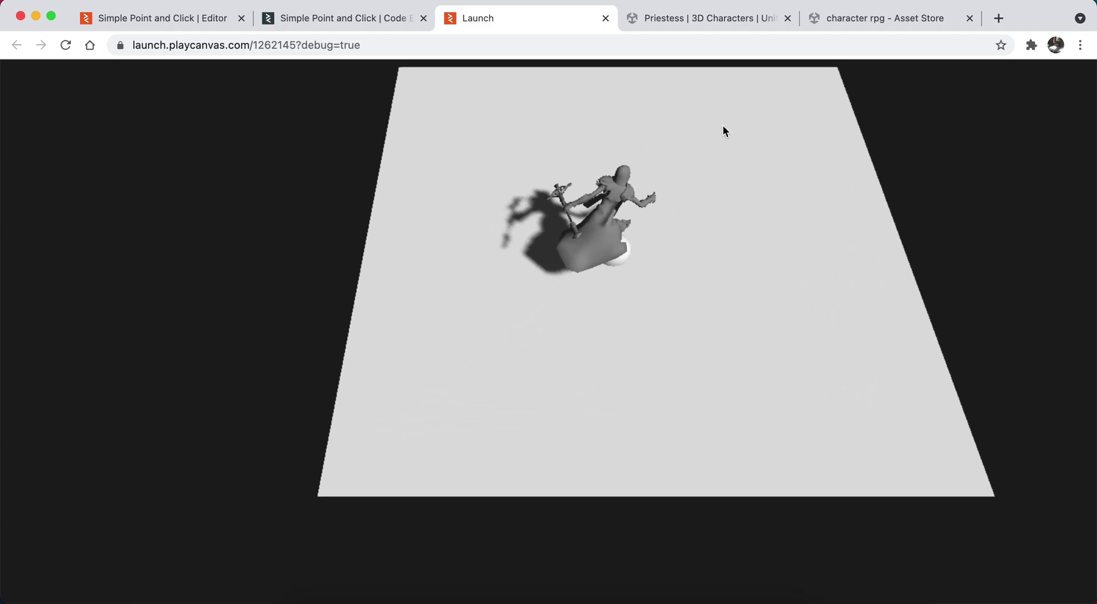
left_click(164, 19)
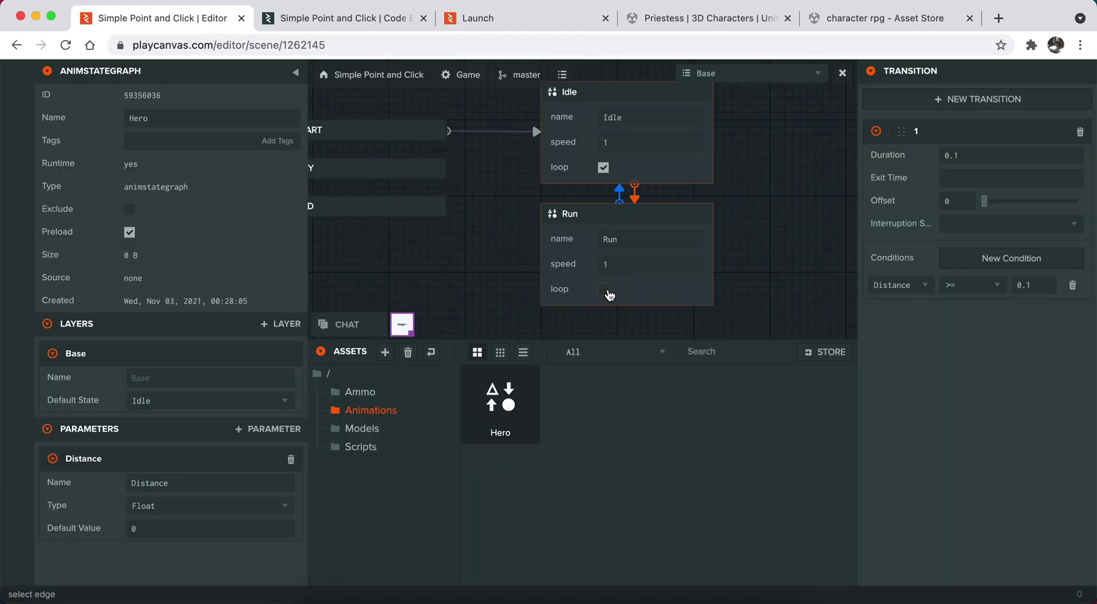
left_click(603, 290)
Step: Retest the game by sending the priestess to five more floor spots
left_click(536, 19)
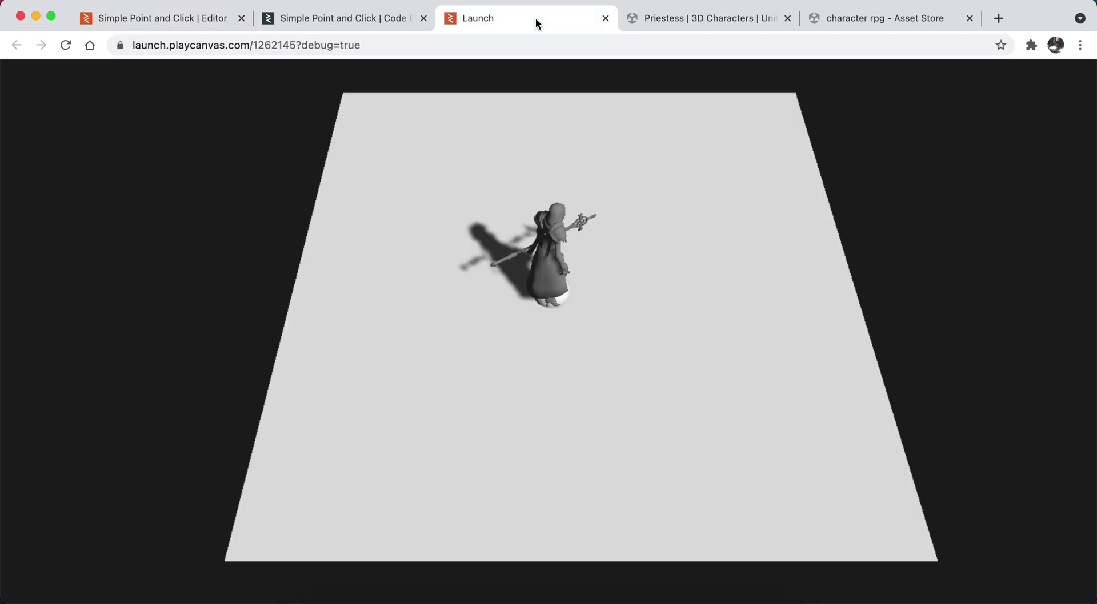
left_click(474, 348)
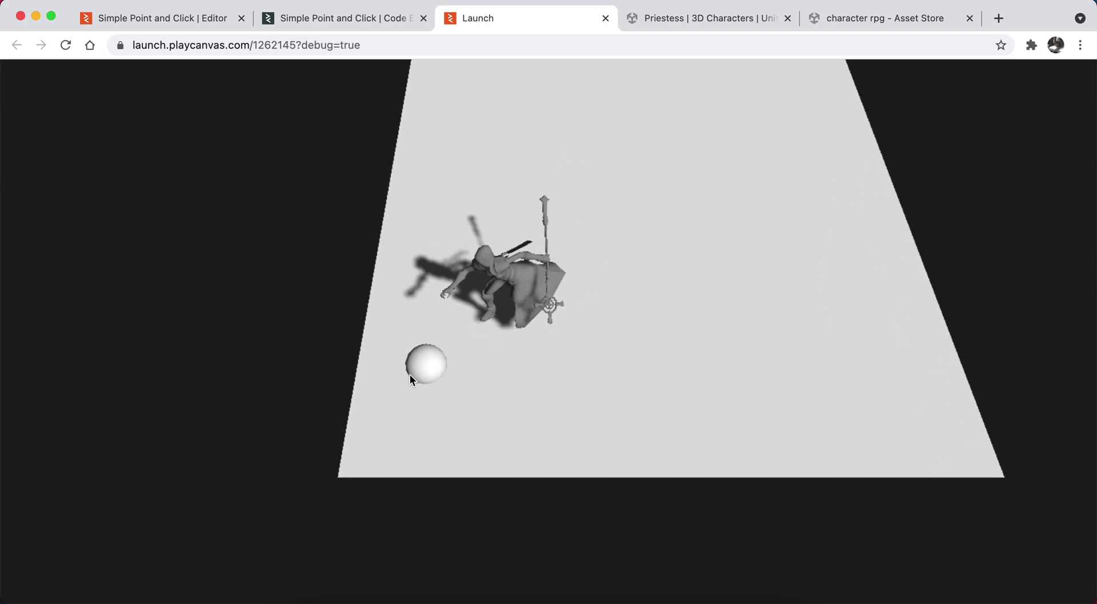
left_click(633, 135)
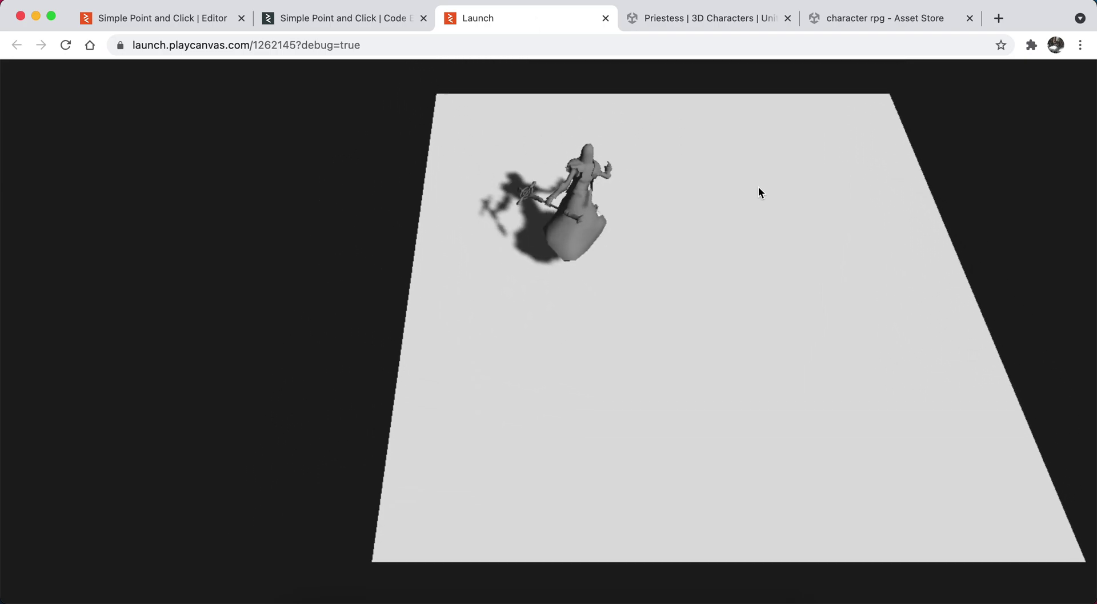
left_click(759, 192)
left_click(402, 407)
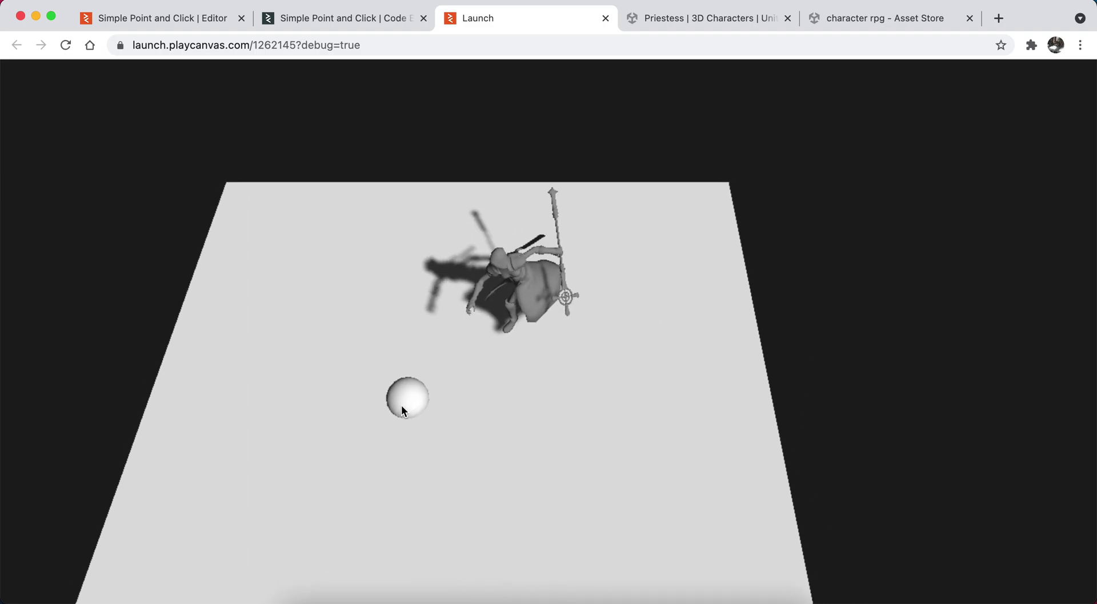
left_click(666, 150)
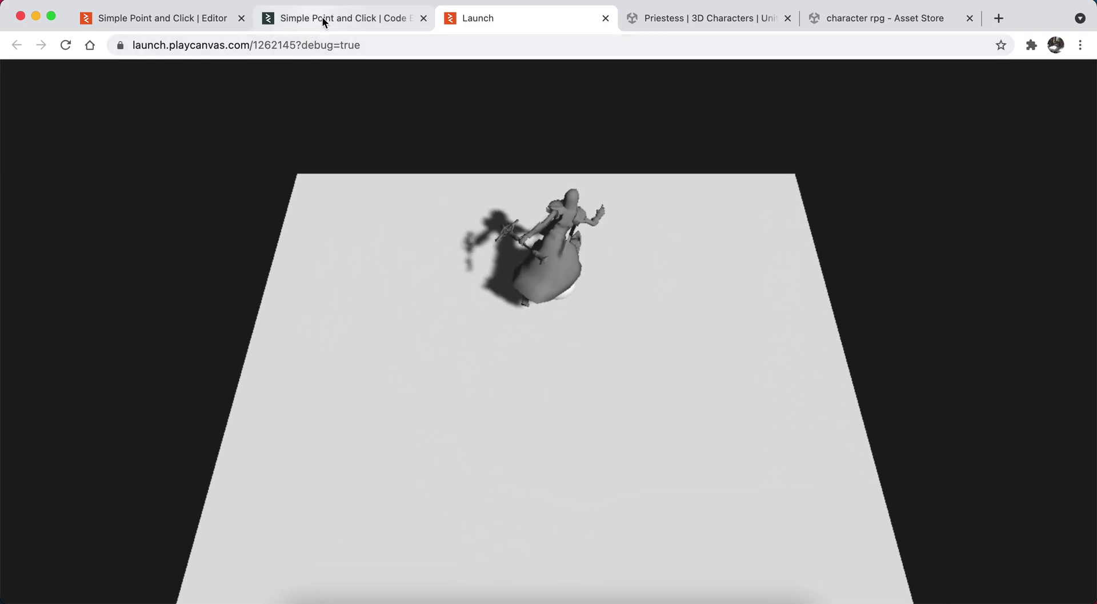
left_click(325, 18)
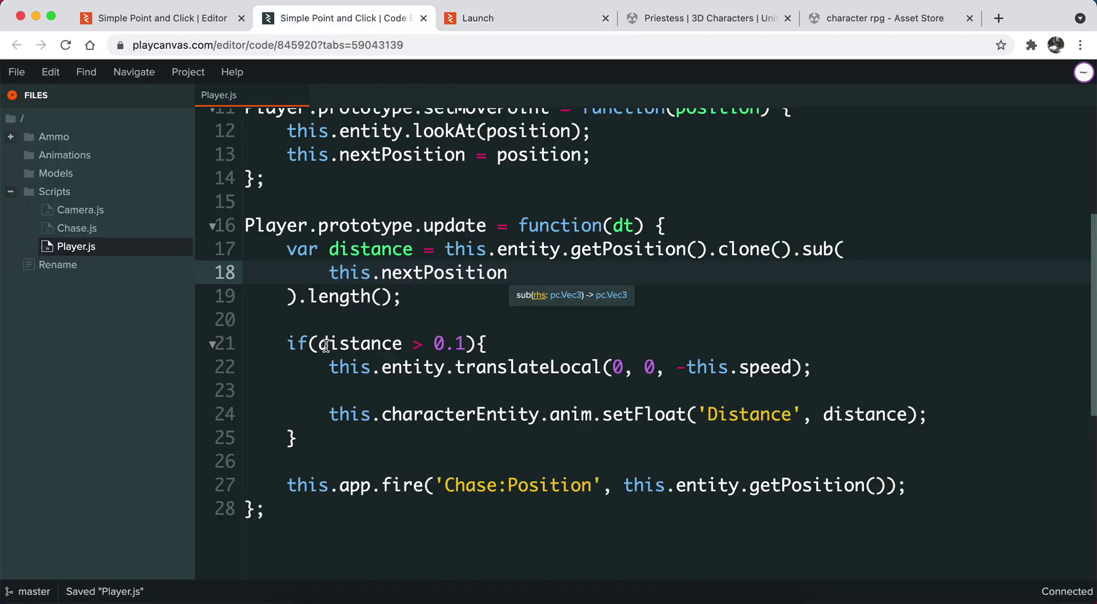
Step: Move the setFloat('Distance', distance) line from the if block to below its closing brace
left_click_drag(325, 345, 464, 344)
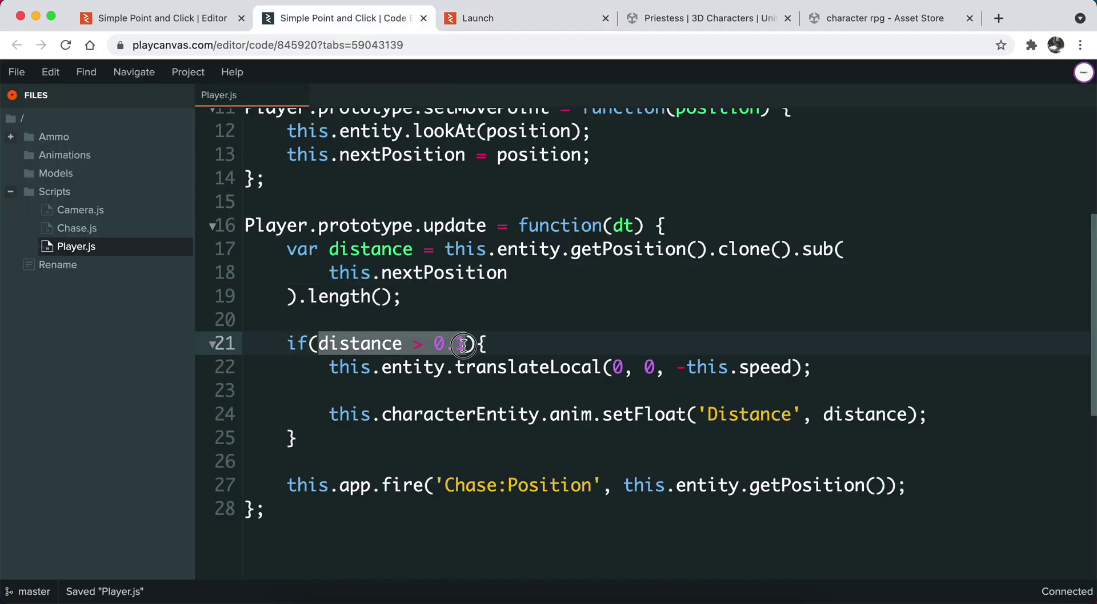
left_click(361, 430)
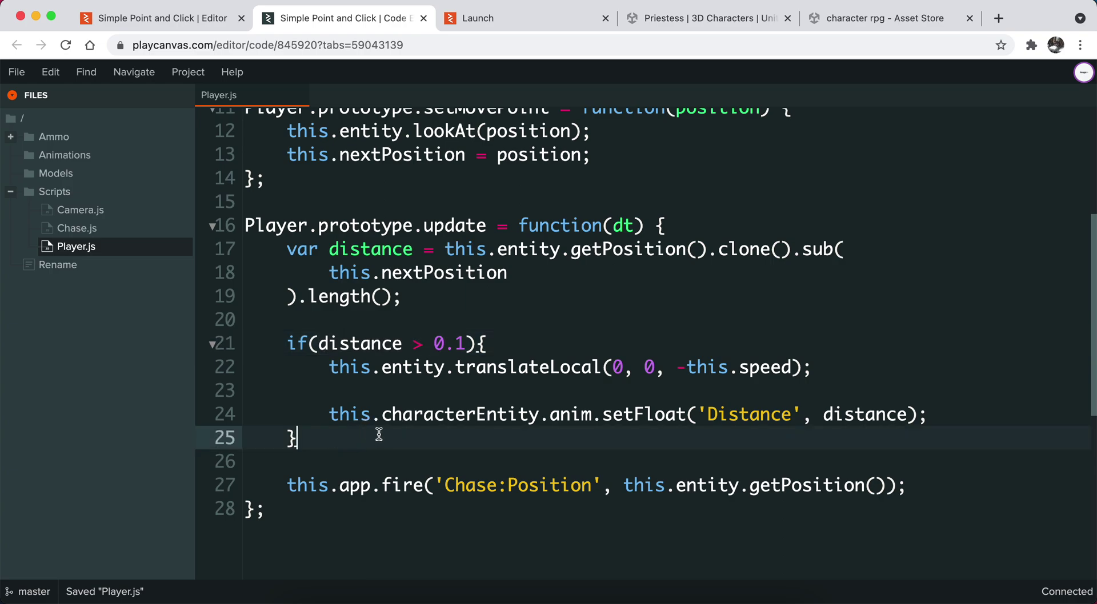
left_click(390, 417)
key("End")
key("shift+Home")
key("ctrl+c")
key("BackSpace")
key("BackSpace")
key("BackSpace")
key("BackSpace")
key("BackSpace")
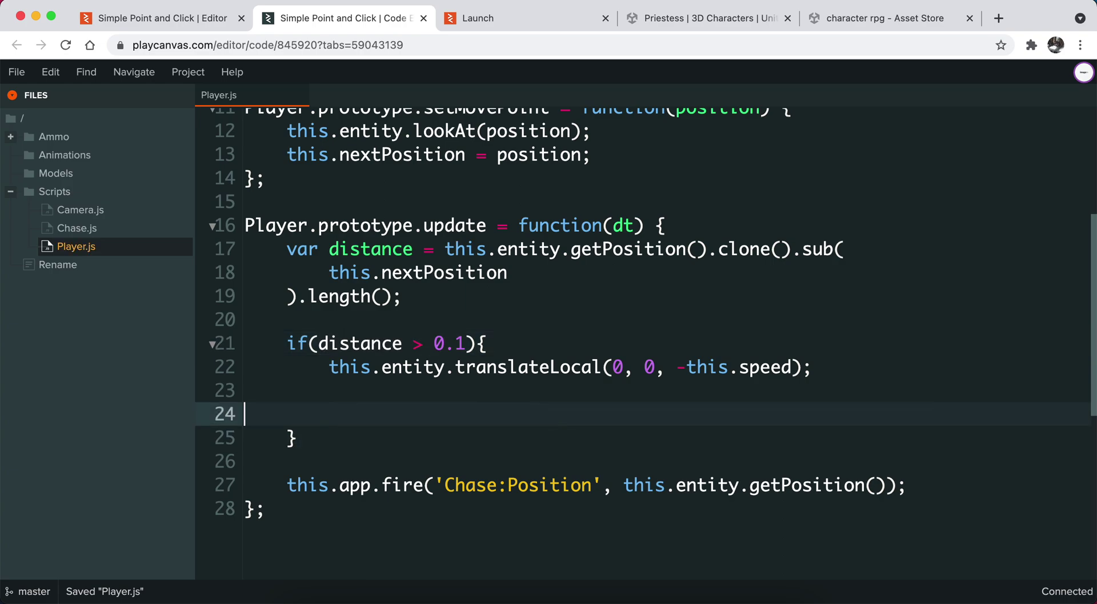
key("Down")
key("Return")
key("Return")
key("ctrl+v")
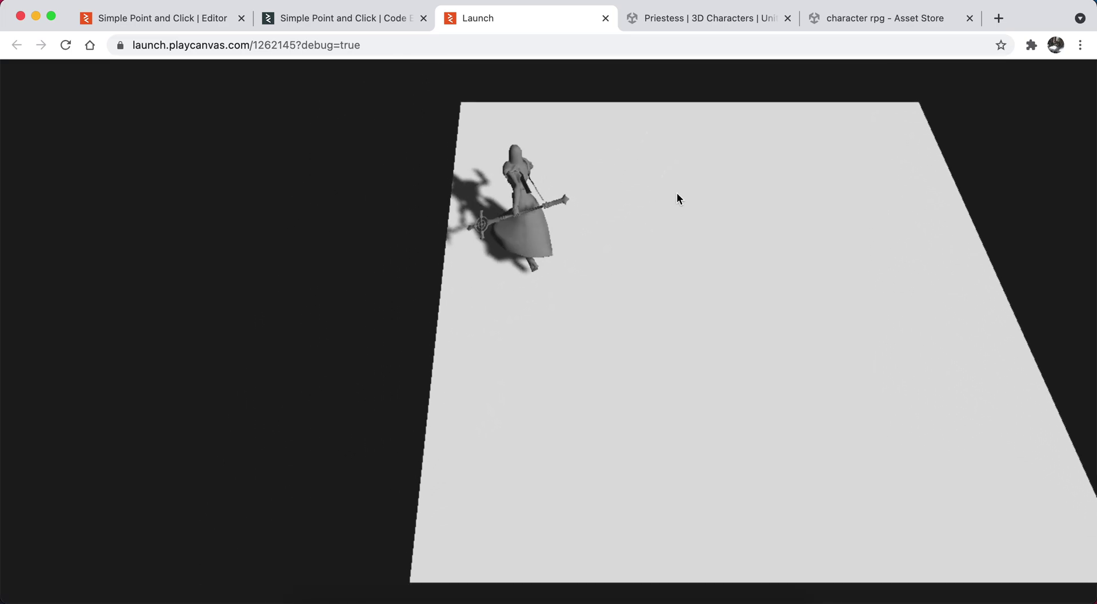
Step: Send the priestess to seven floor spots to check run and idle switching
left_click(792, 197)
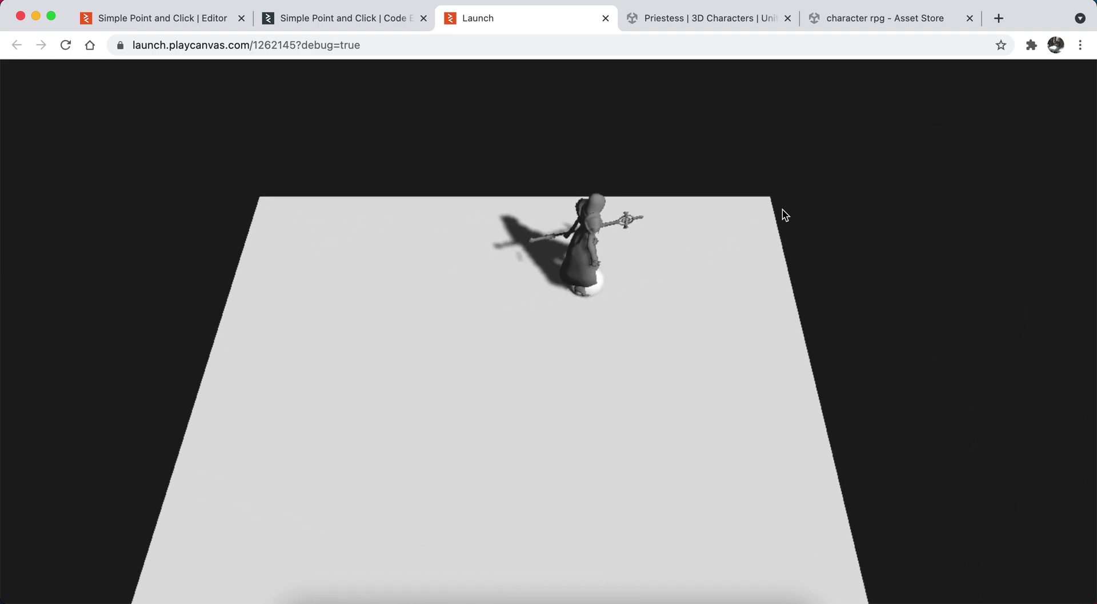
left_click(617, 457)
left_click(291, 435)
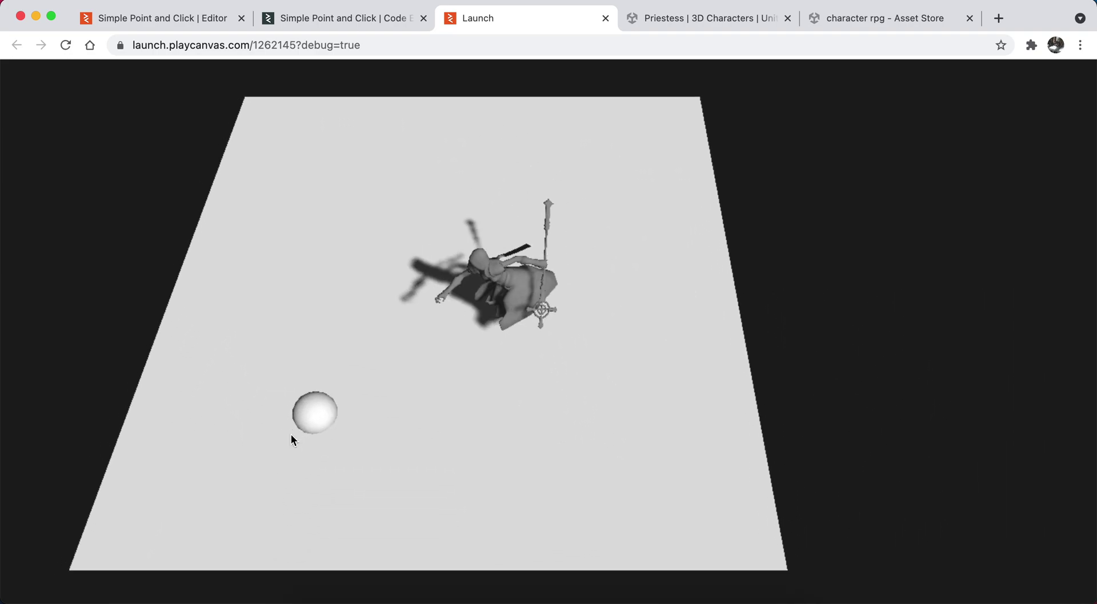
left_click(464, 187)
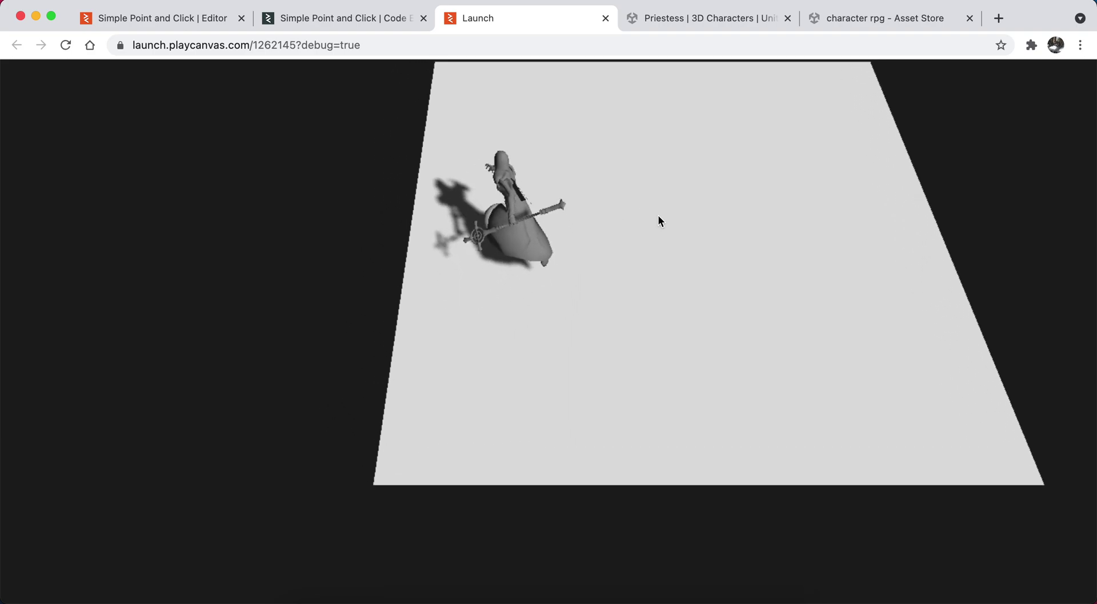
left_click(723, 186)
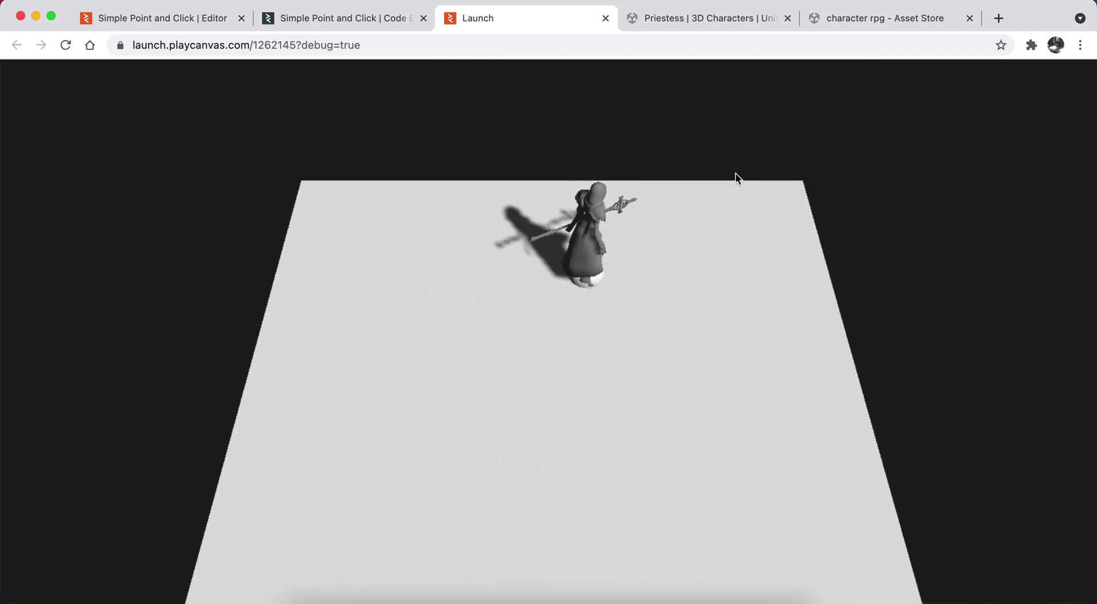
left_click(677, 376)
left_click(249, 418)
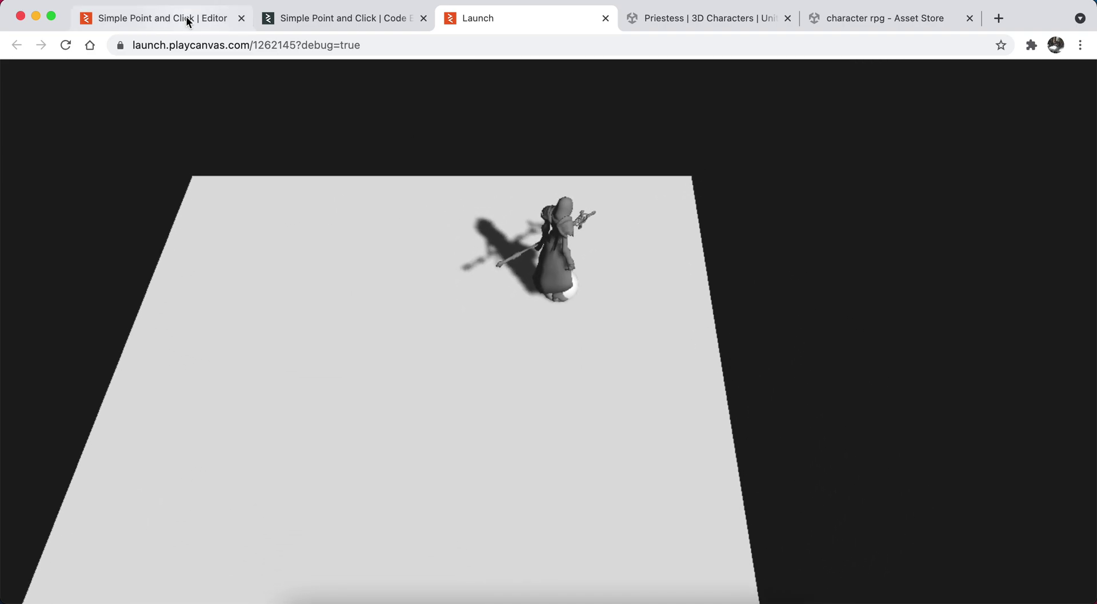
Step: Glance at the anim state graph, then send the priestess to nine more floor targets
left_click(189, 22)
left_click(479, 19)
left_click(410, 392)
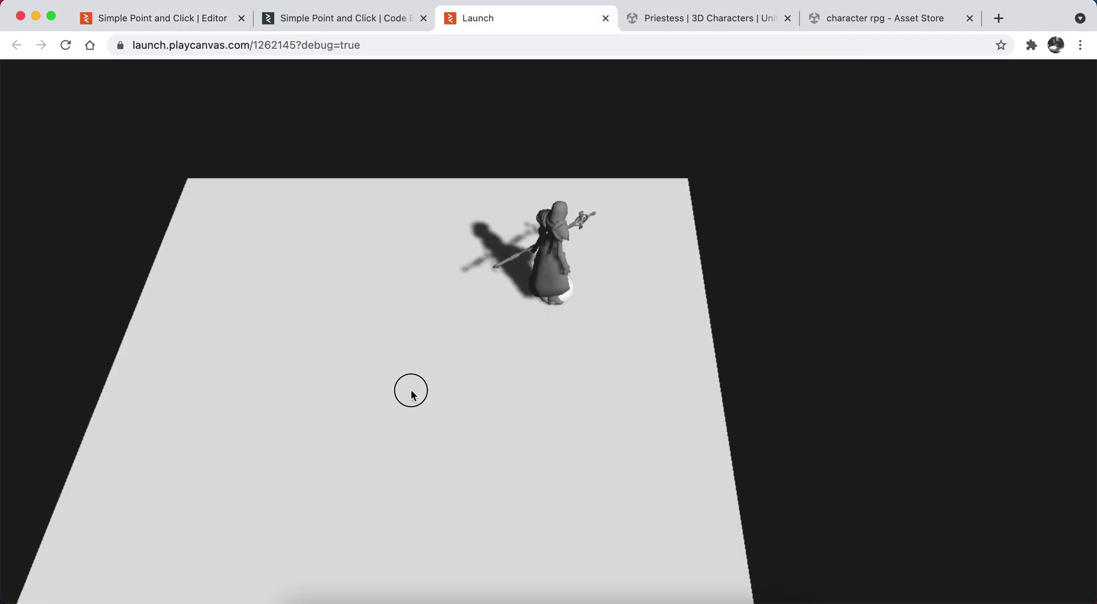
left_click(337, 442)
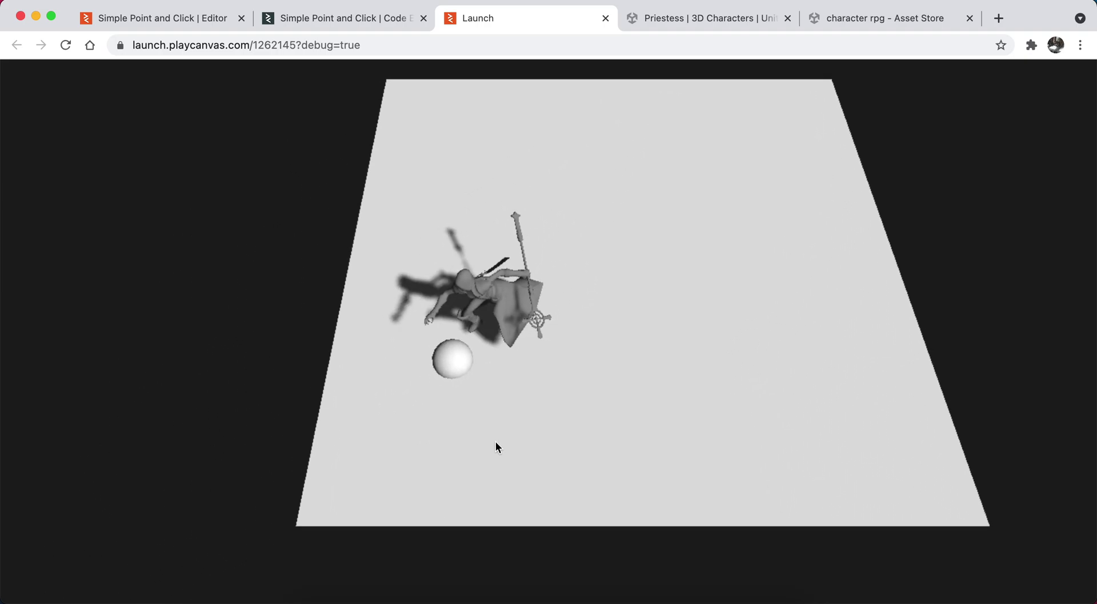
left_click(719, 357)
left_click(738, 144)
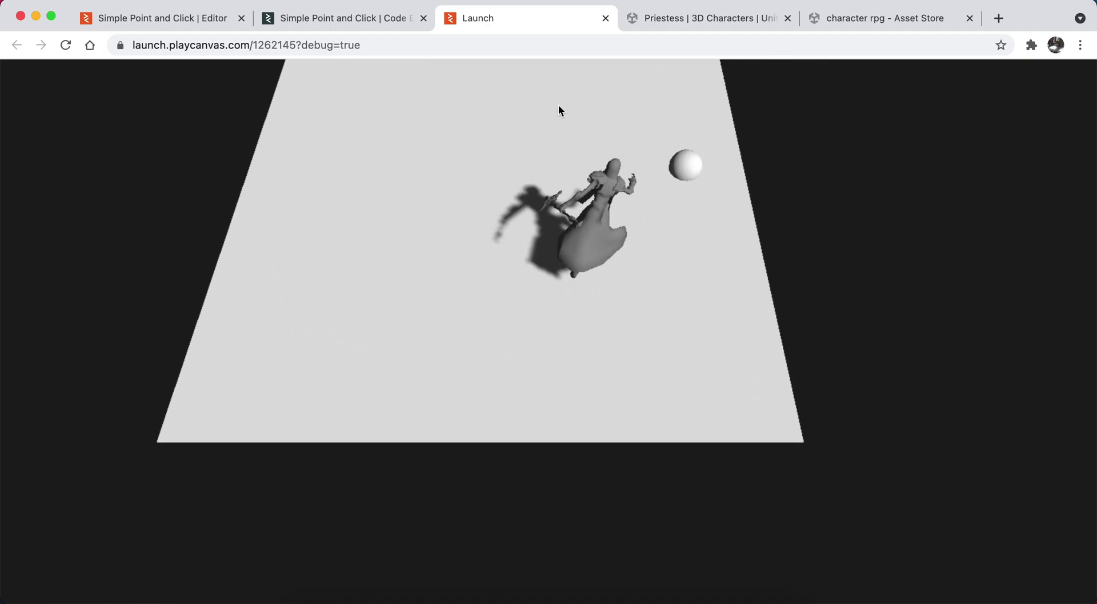
left_click(322, 277)
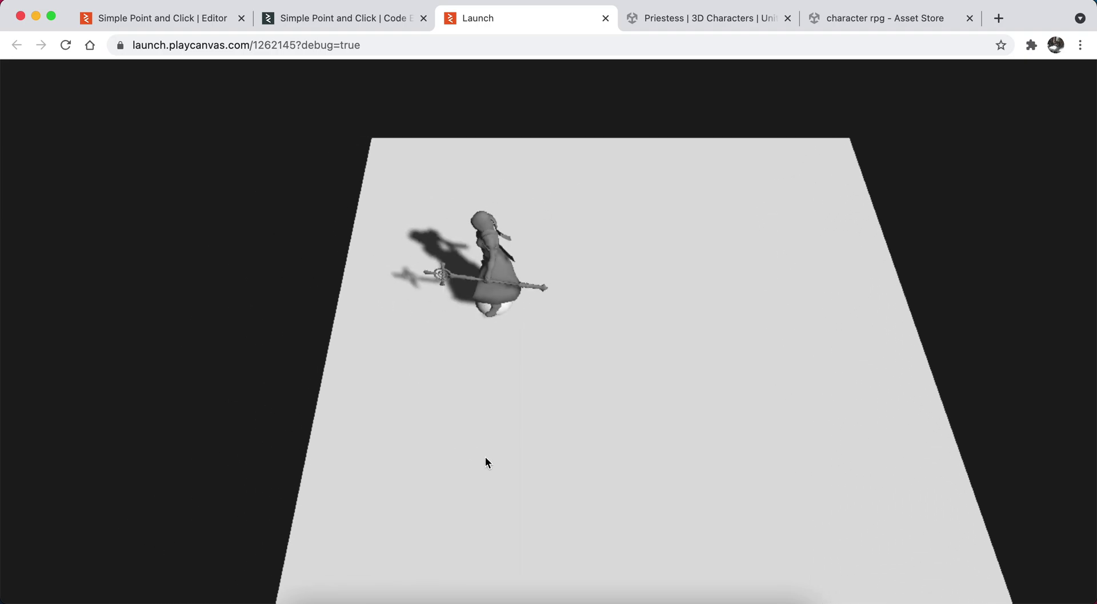
left_click(486, 459)
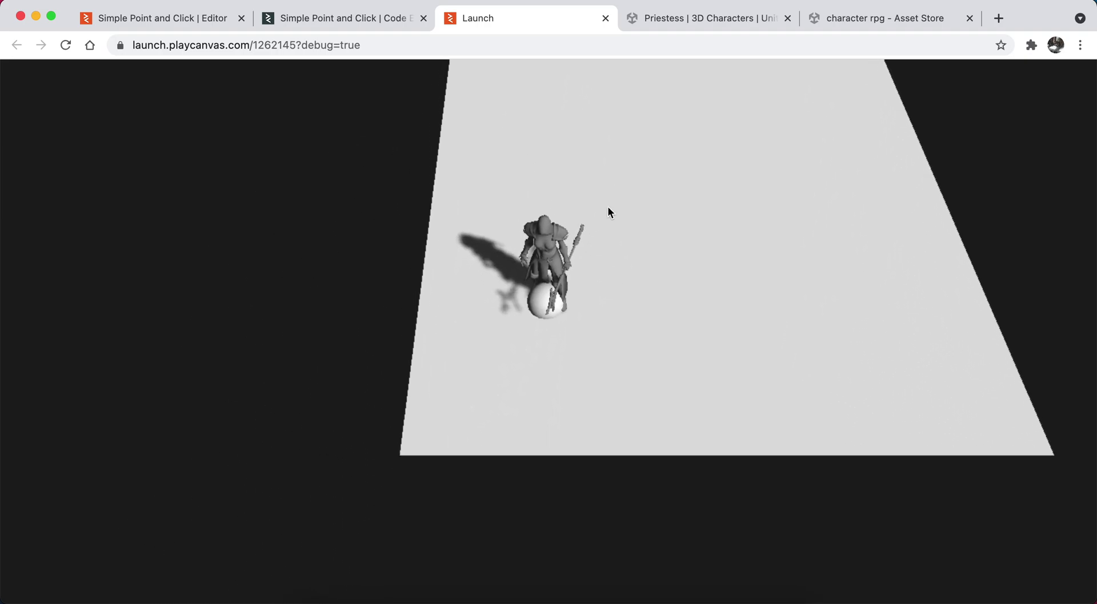
left_click(584, 156)
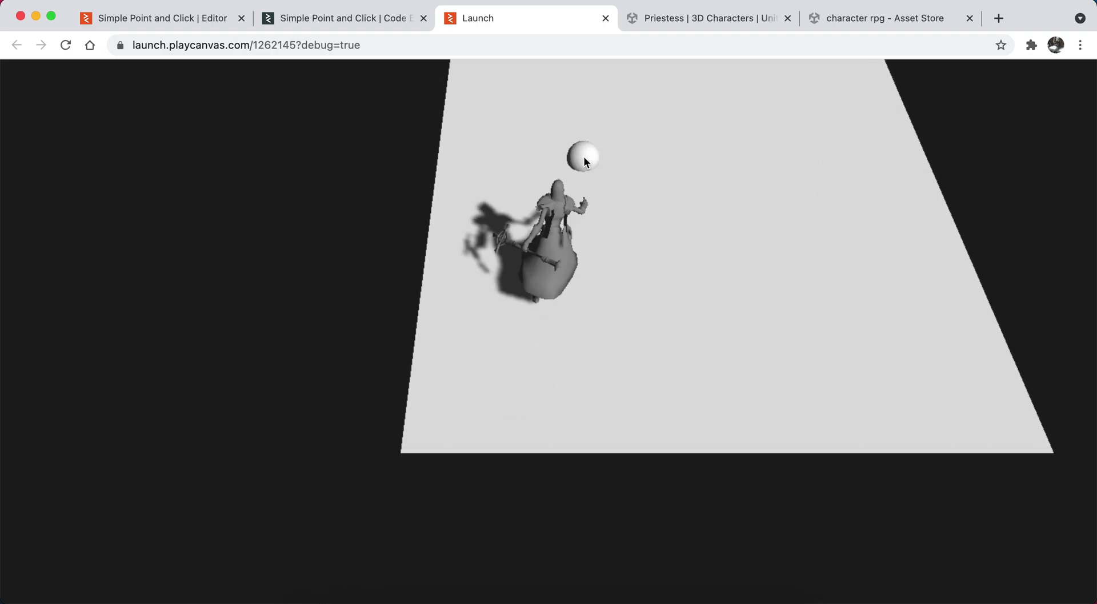
left_click(444, 267)
left_click(615, 147)
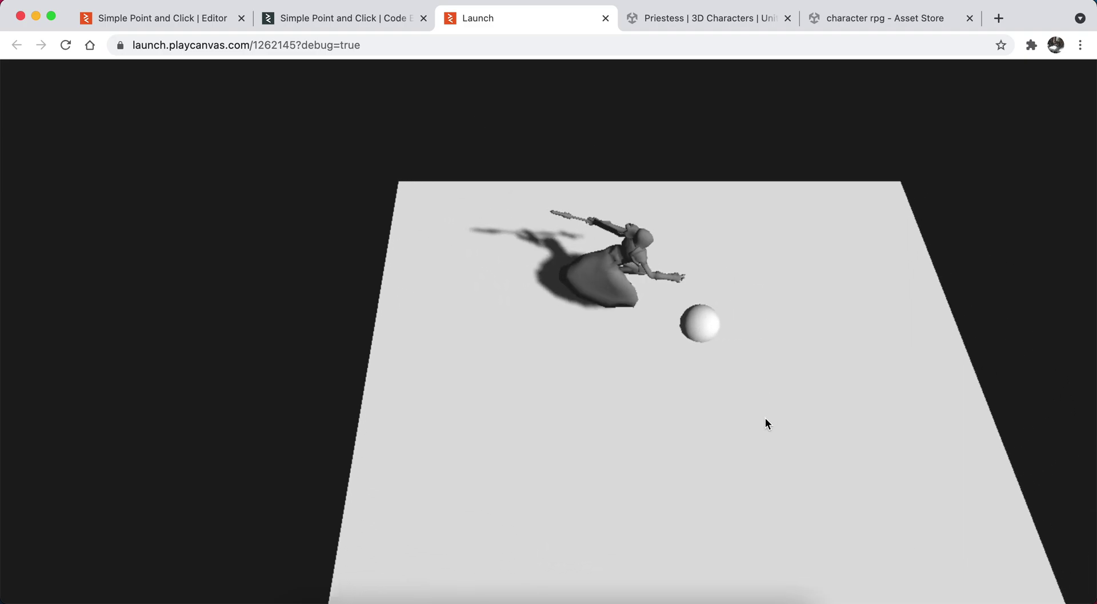